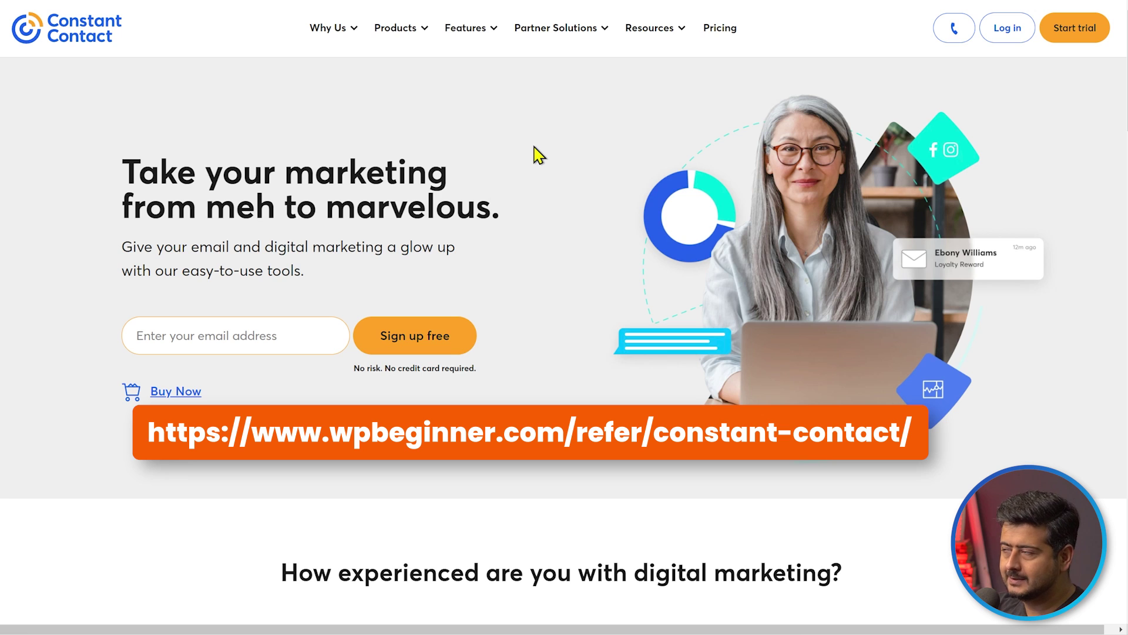
Scroll down and back up the Constant Contact homepage
scroll(539, 154, down, 8)
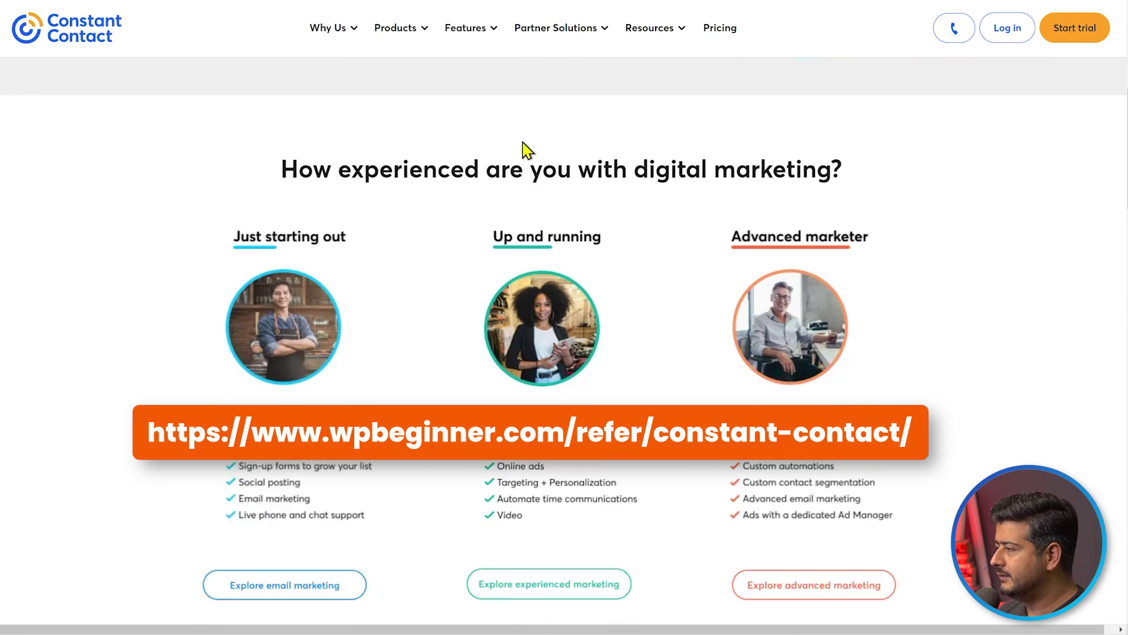
scroll(472, 237, up, 8)
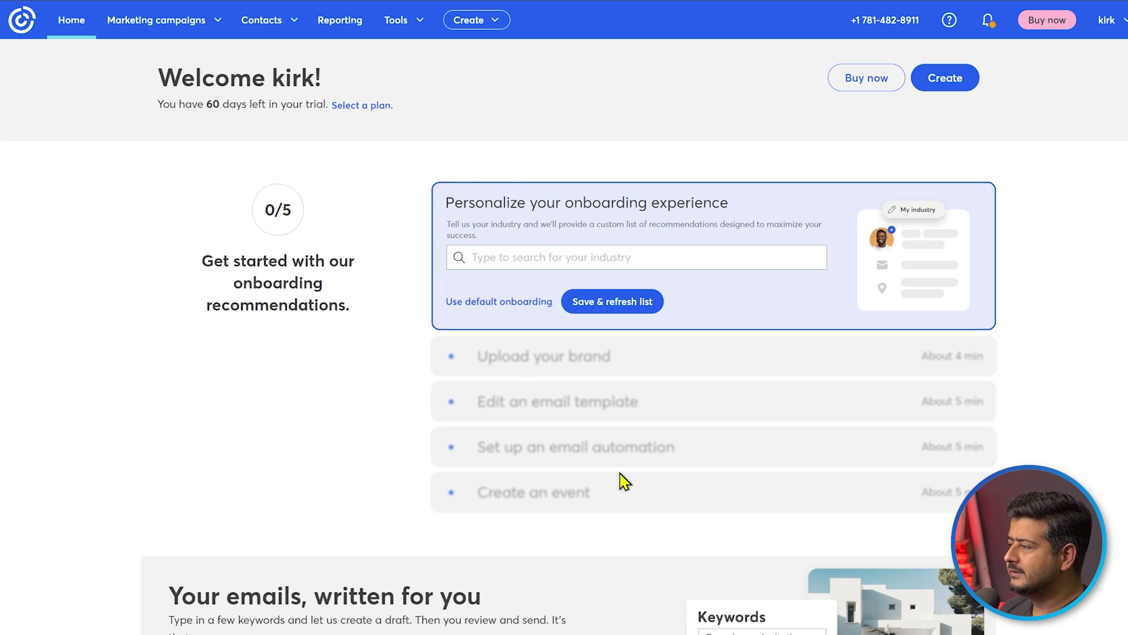
scroll(272, 352, down, 5)
scroll(176, 320, down, 1)
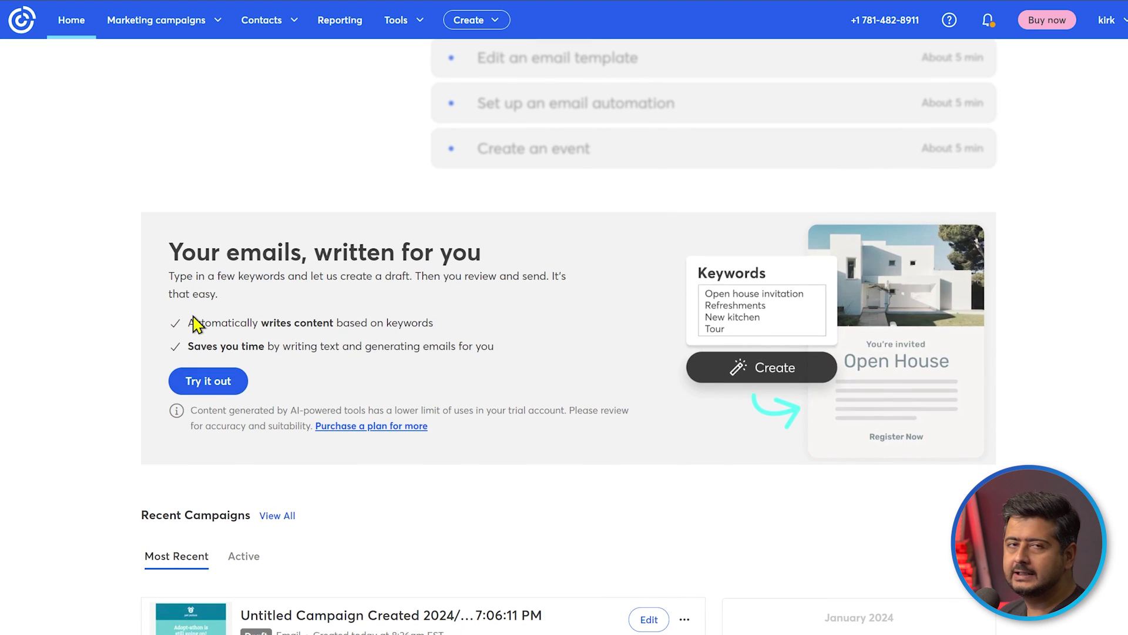
scroll(195, 323, down, 6)
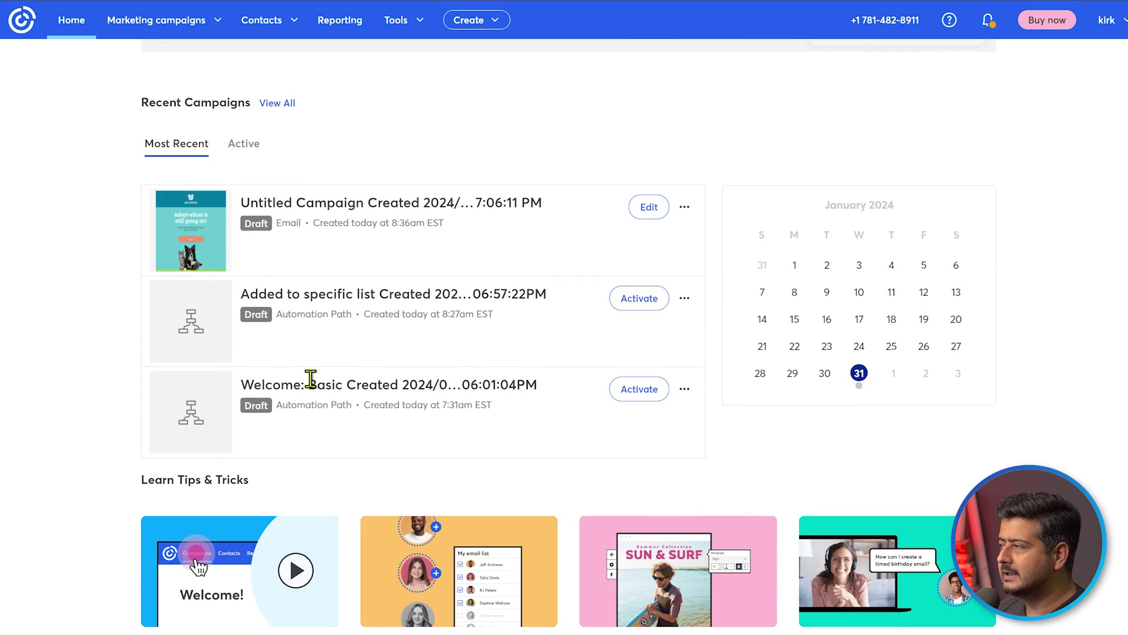
scroll(91, 257, down, 5)
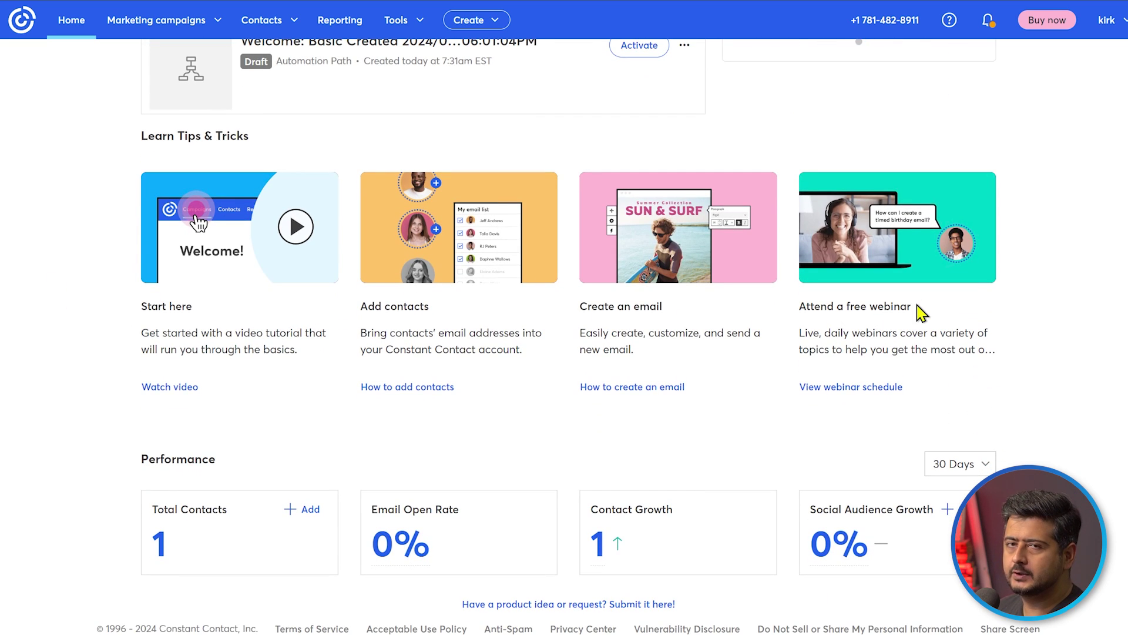
scroll(890, 361, up, 1)
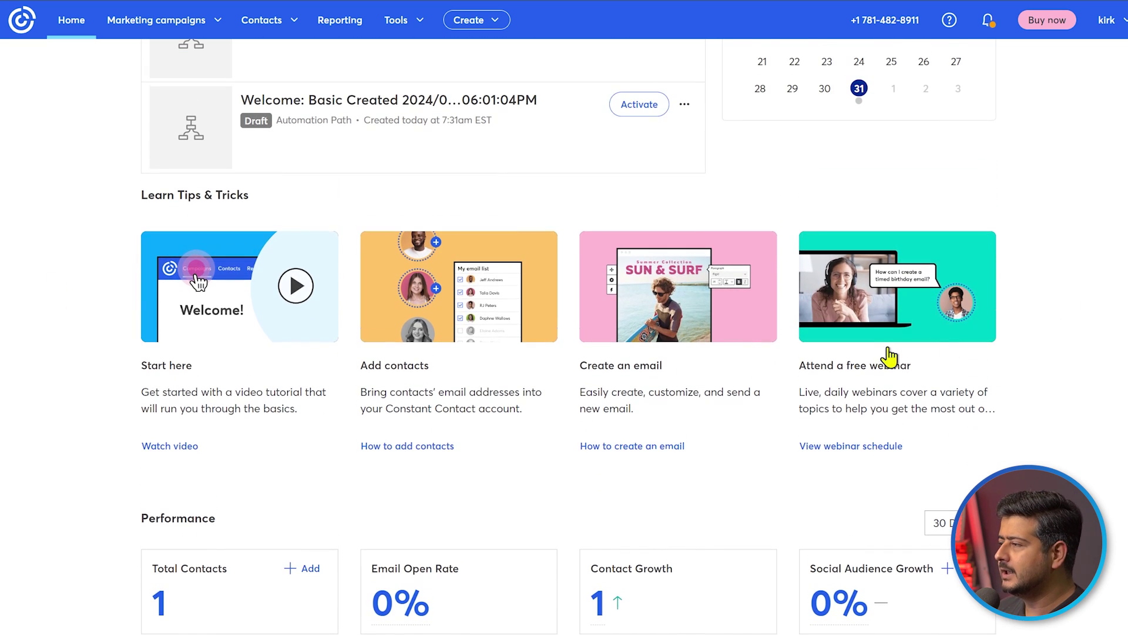
scroll(1039, 423, up, 10)
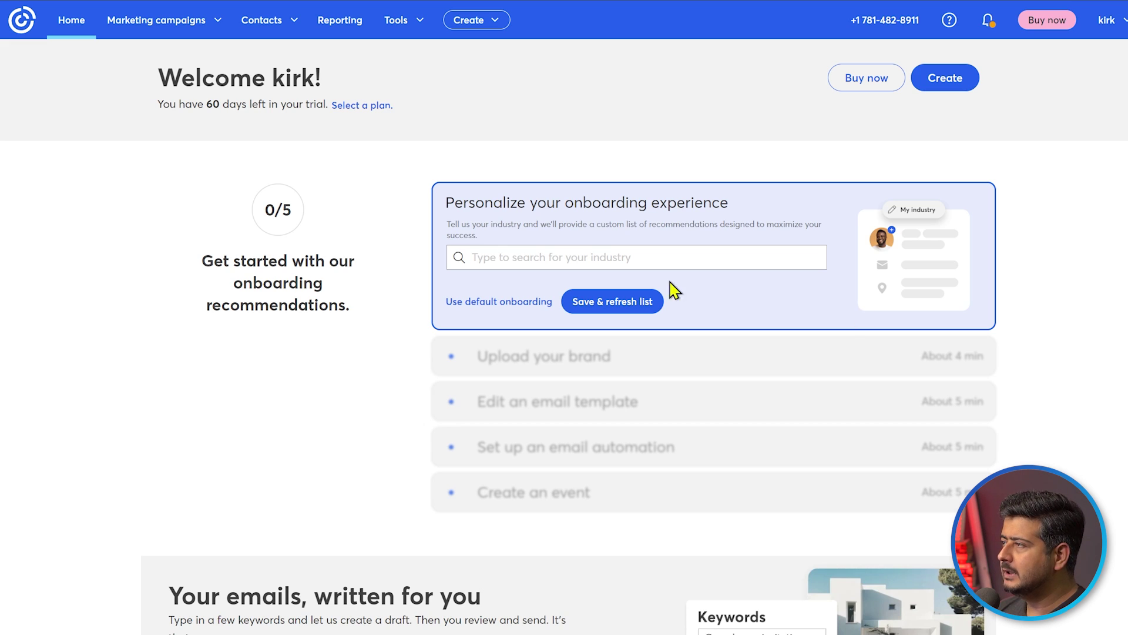
Dismiss the pink trial banner and go to Contacts > Lists, showing the General Interest list
click(218, 27)
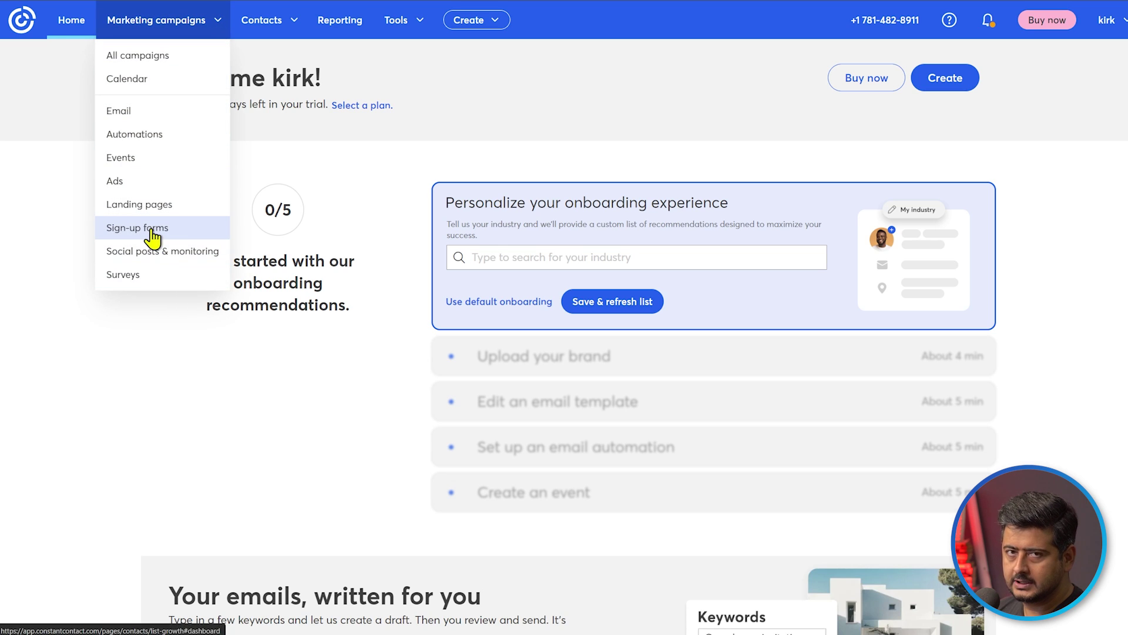
click(39, 221)
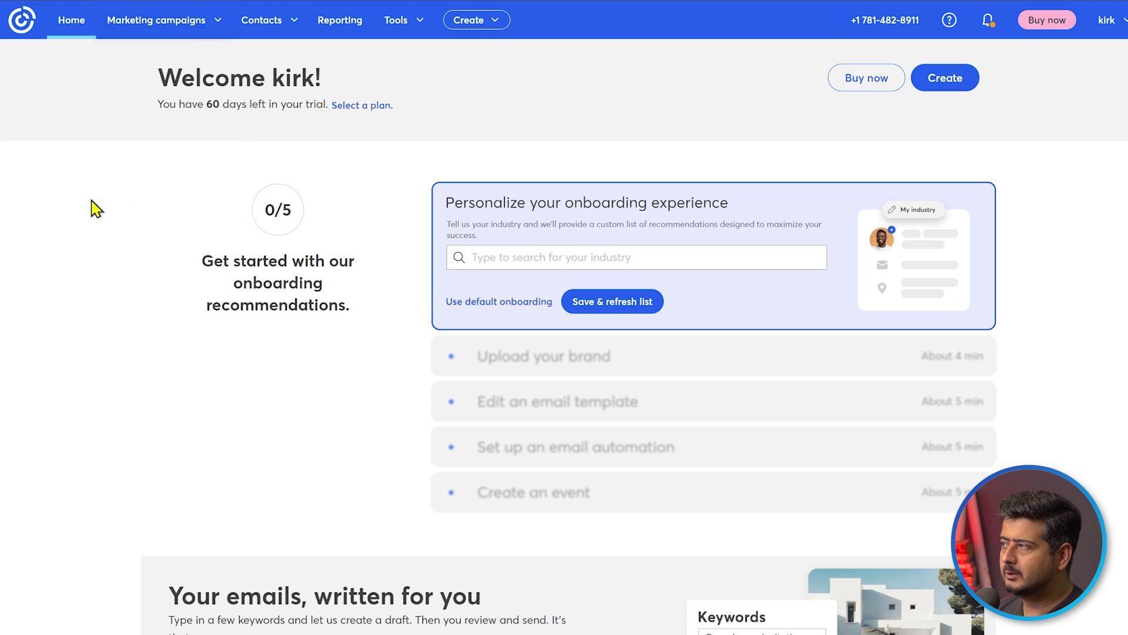
click(291, 24)
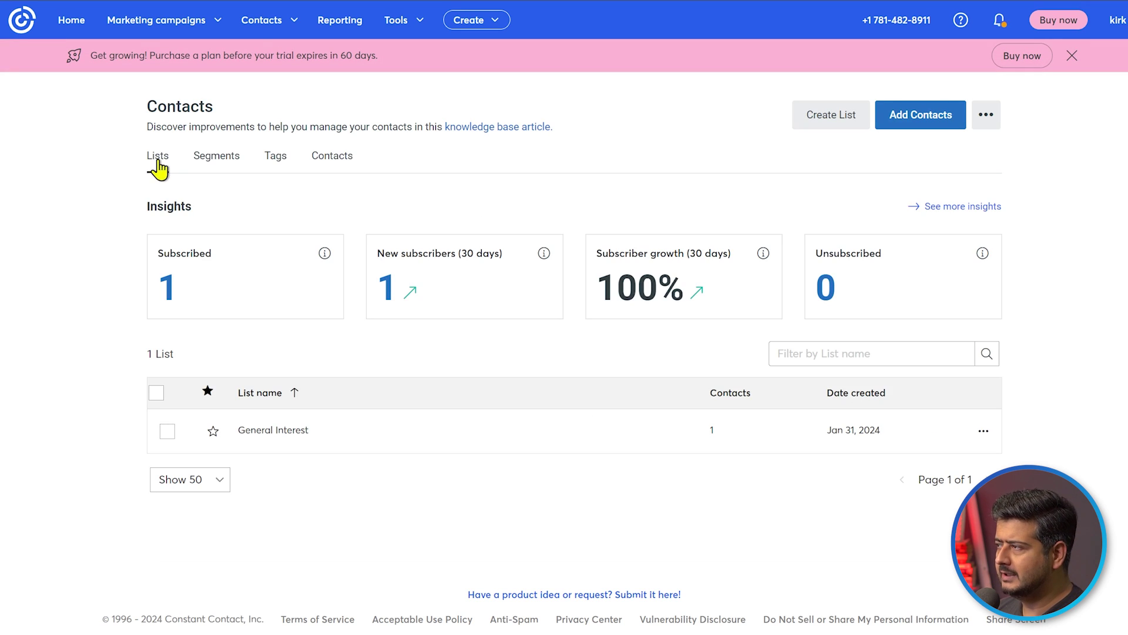
click(1072, 55)
click(292, 22)
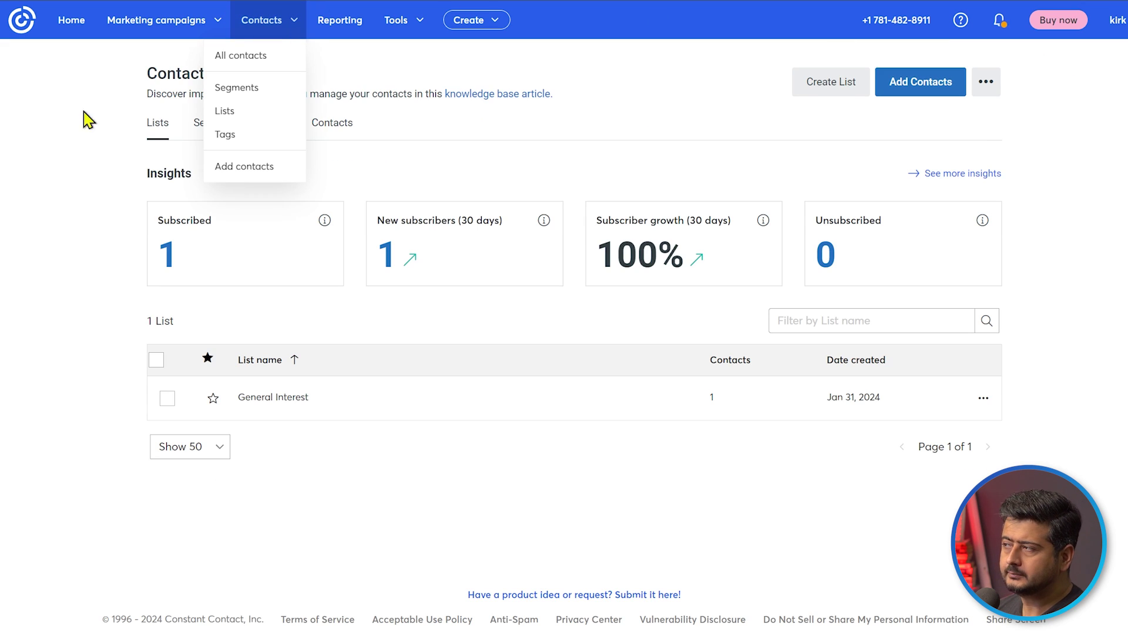
click(80, 137)
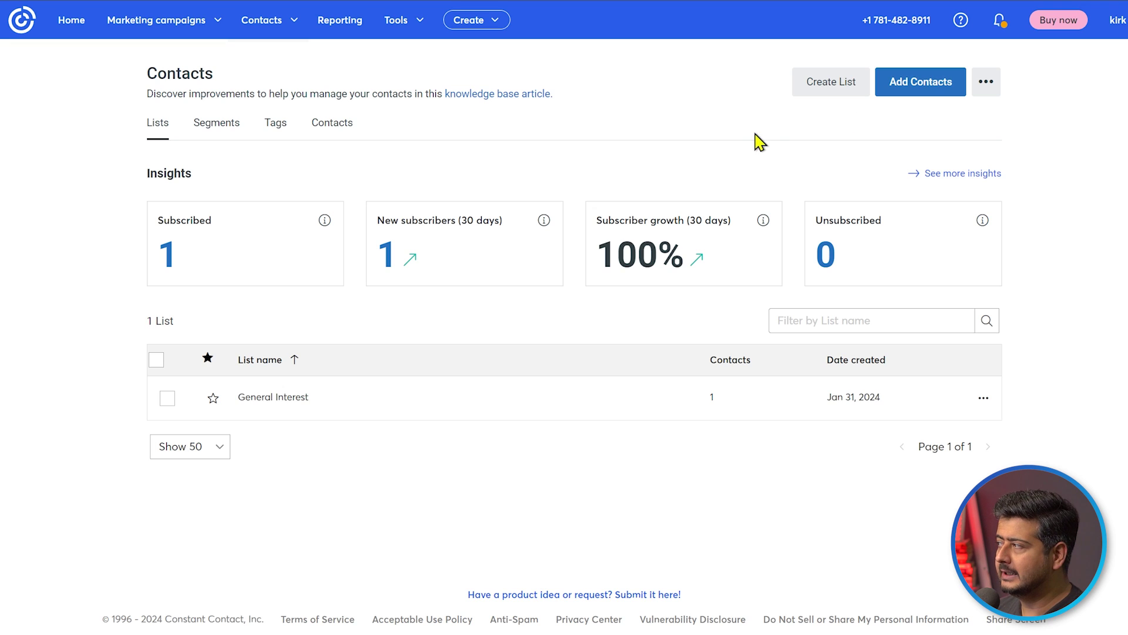
Create and save a contact list named 'Marketing_product_1'
click(825, 94)
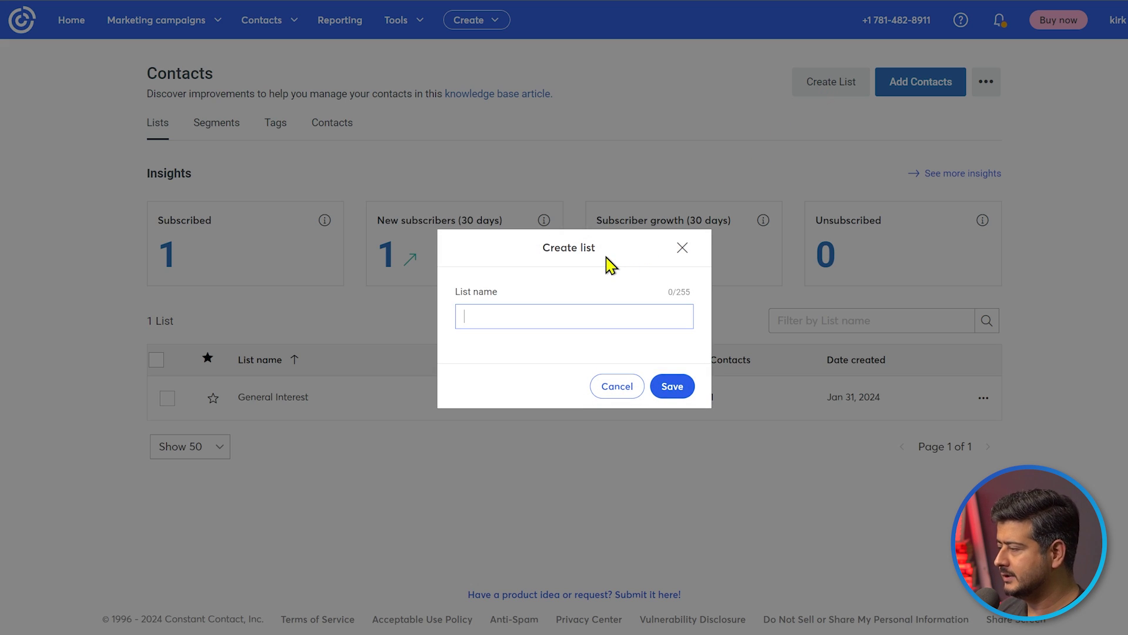
text(Marketing)
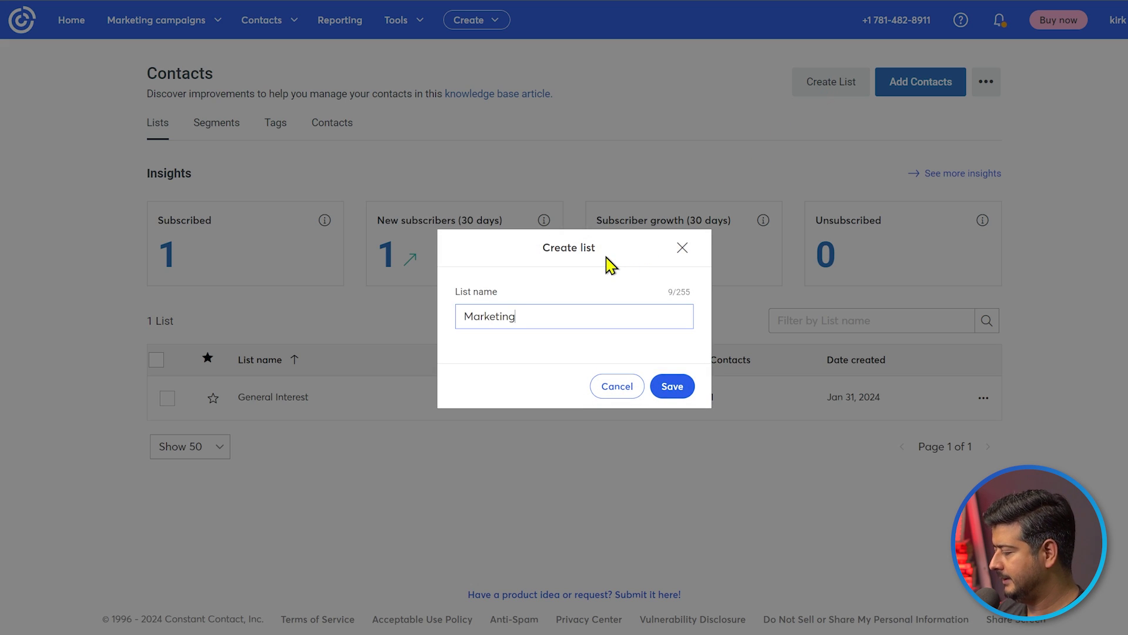
text(_produc)
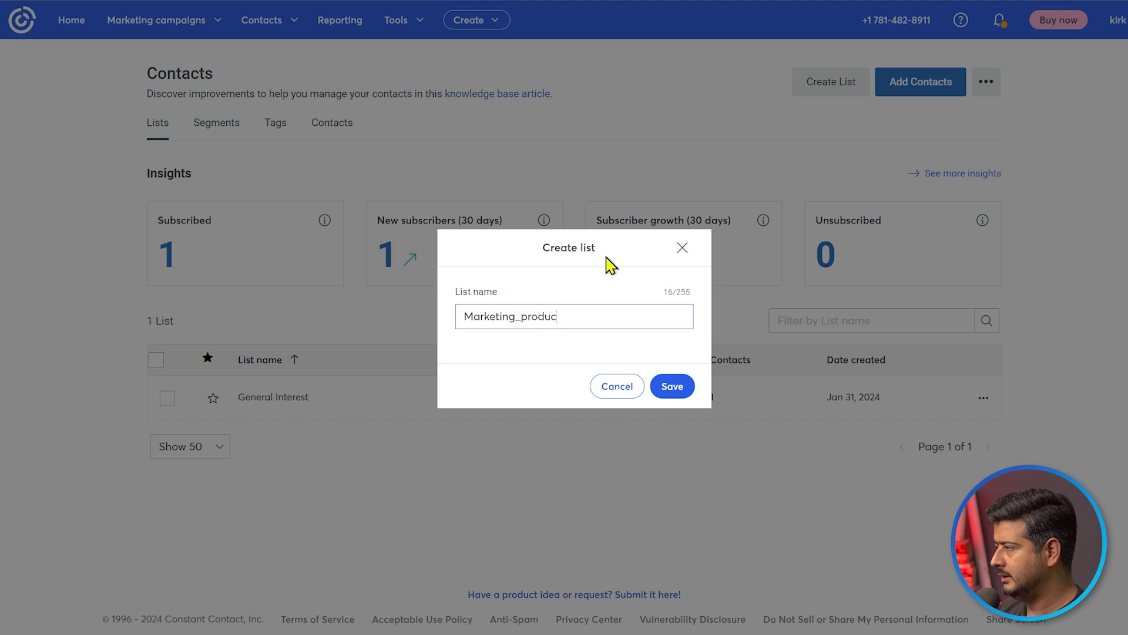
text(ut)
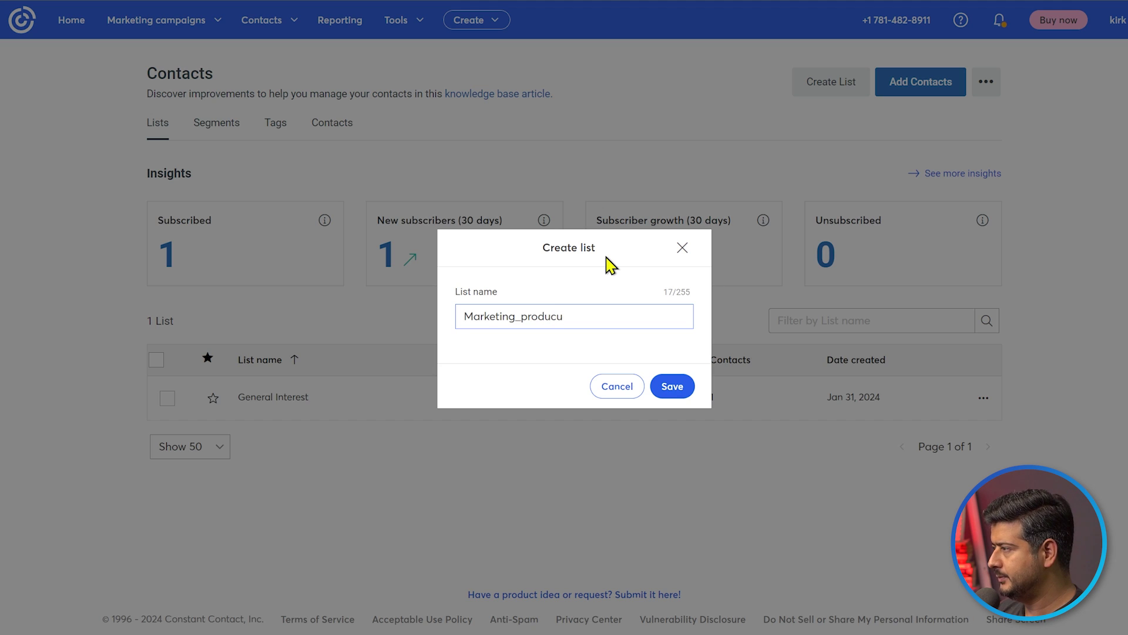
key(BackSpace)
text(t)
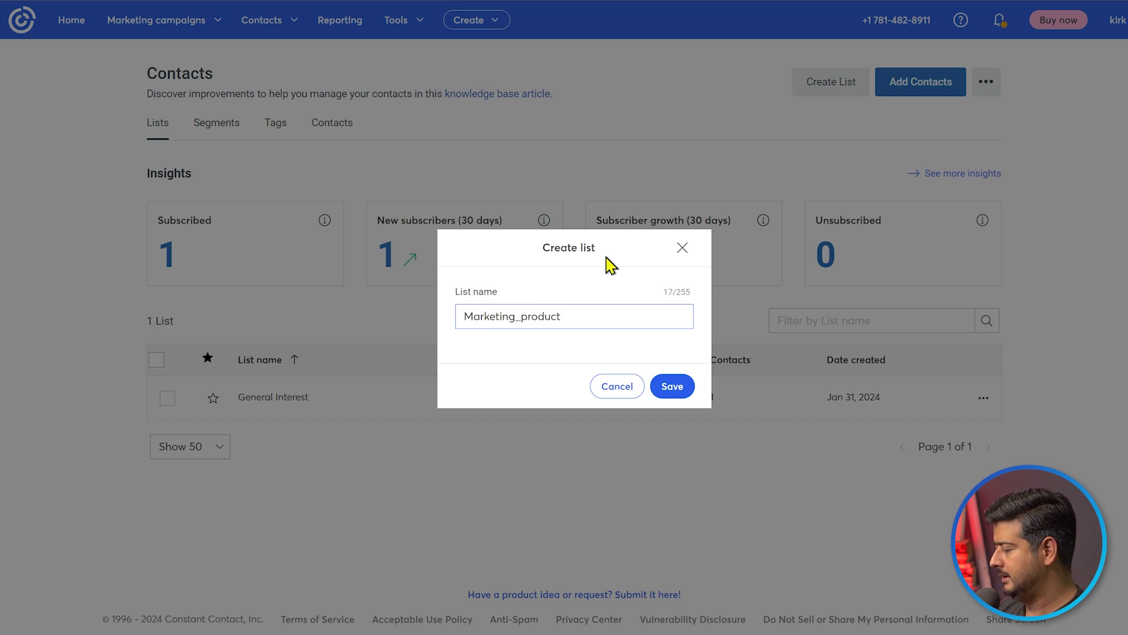
text(_1)
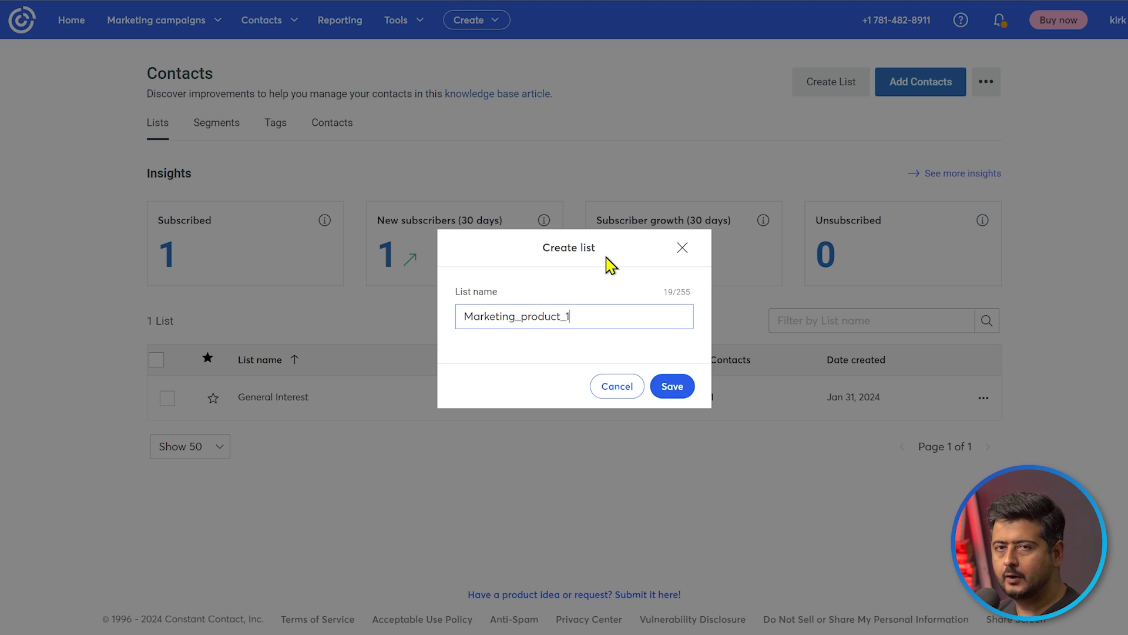
click(676, 392)
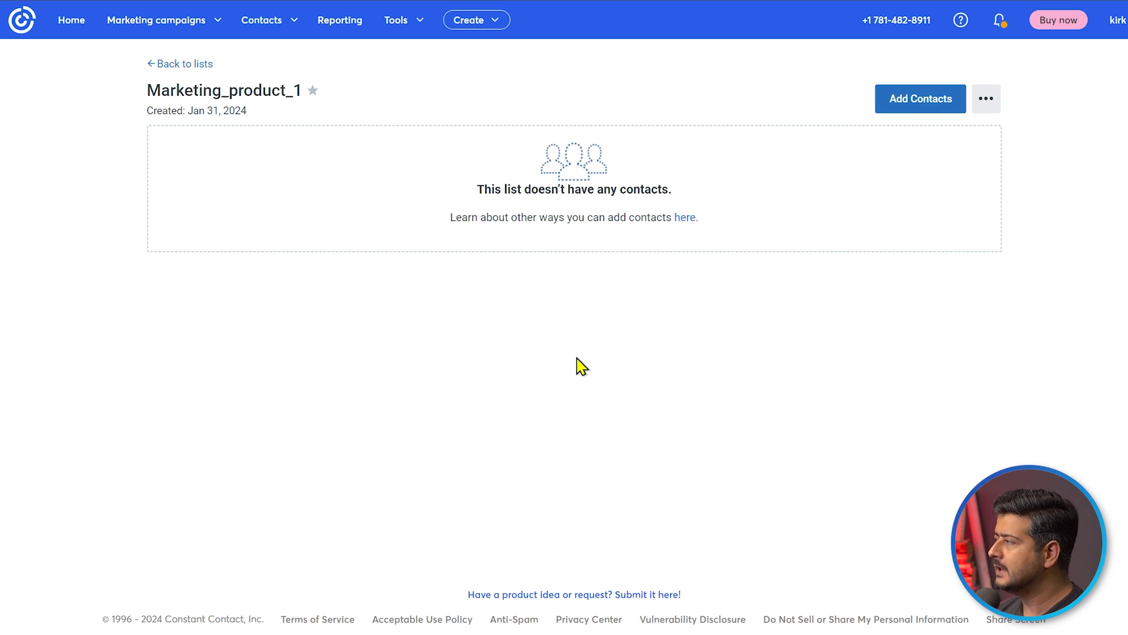
Choose Add contacts from the Contacts menu to add a single contact
click(276, 24)
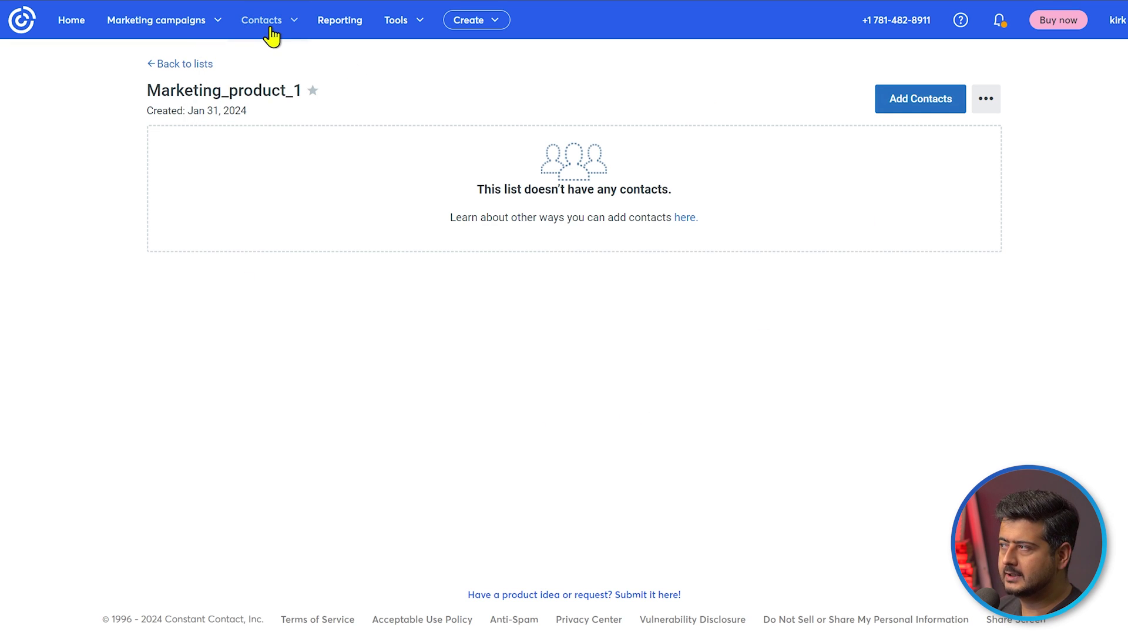
mouse_move(272, 34)
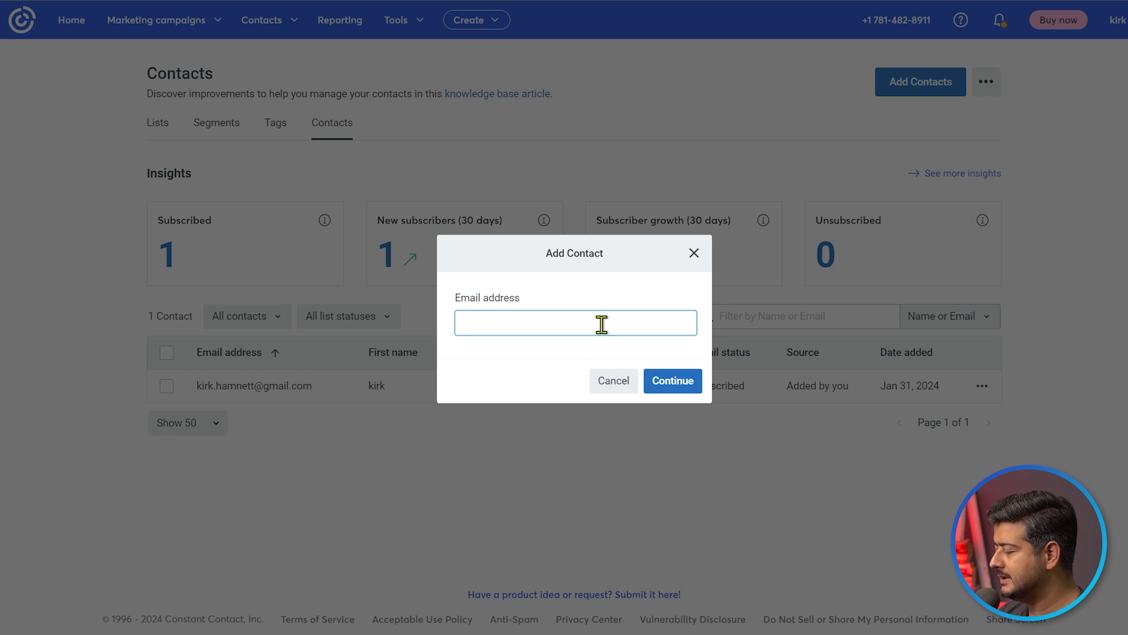
Enter the subscriber's Gmail address and continue to the New Contact details form
text(kirk****)
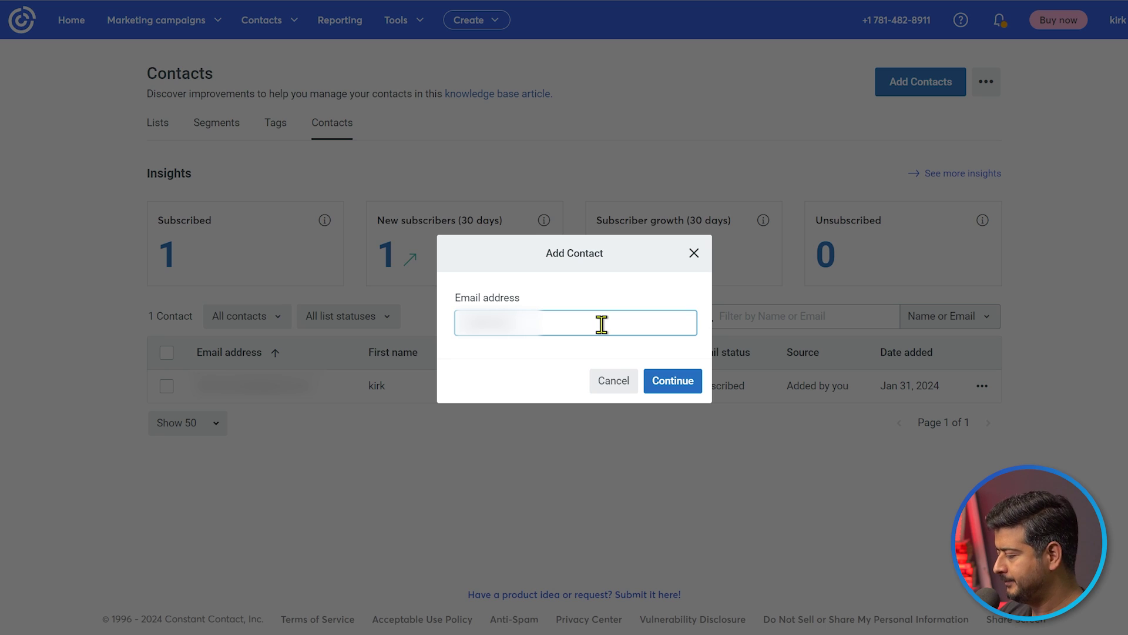
text(@gmail.com)
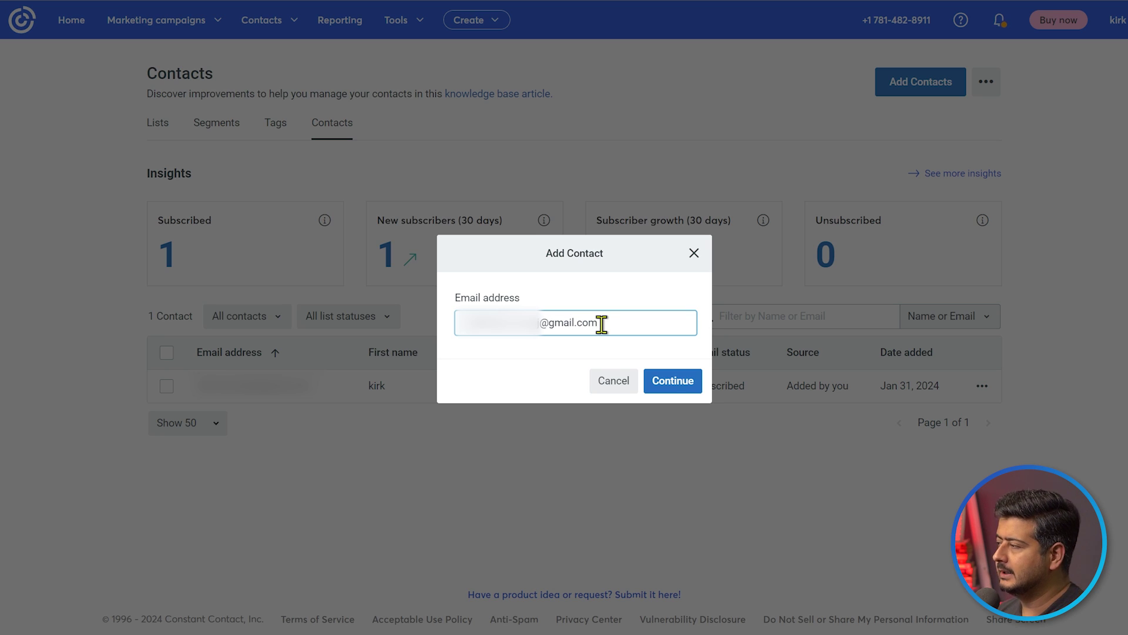
click(672, 384)
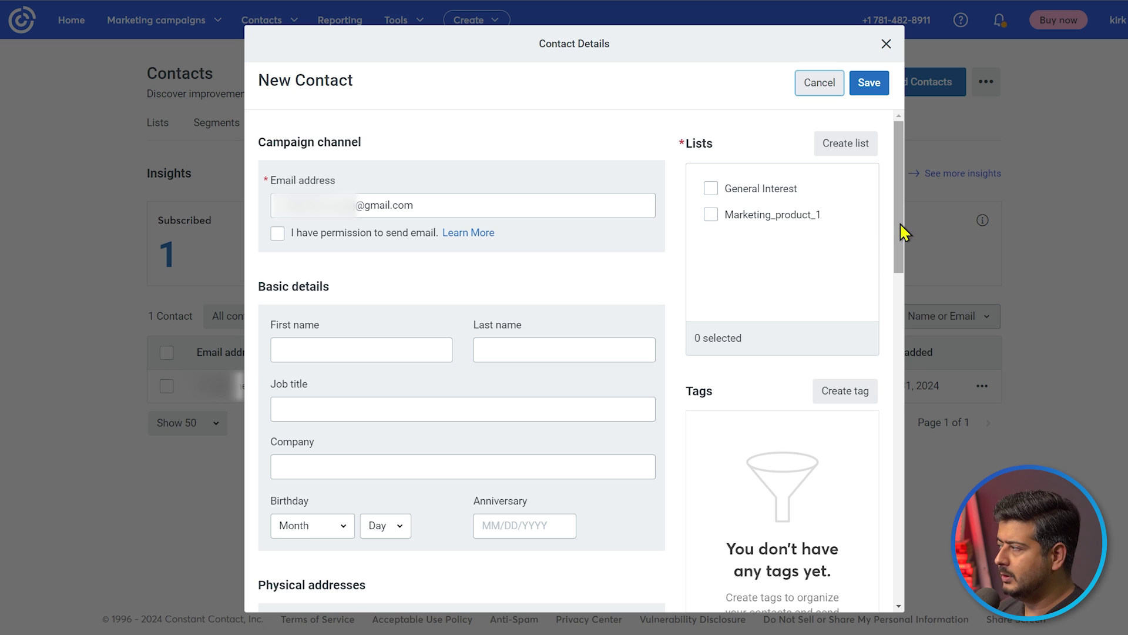
Tick the Marketing_product_1 list and confirm permission to e-mail the contact
drag(899, 222, 909, 276)
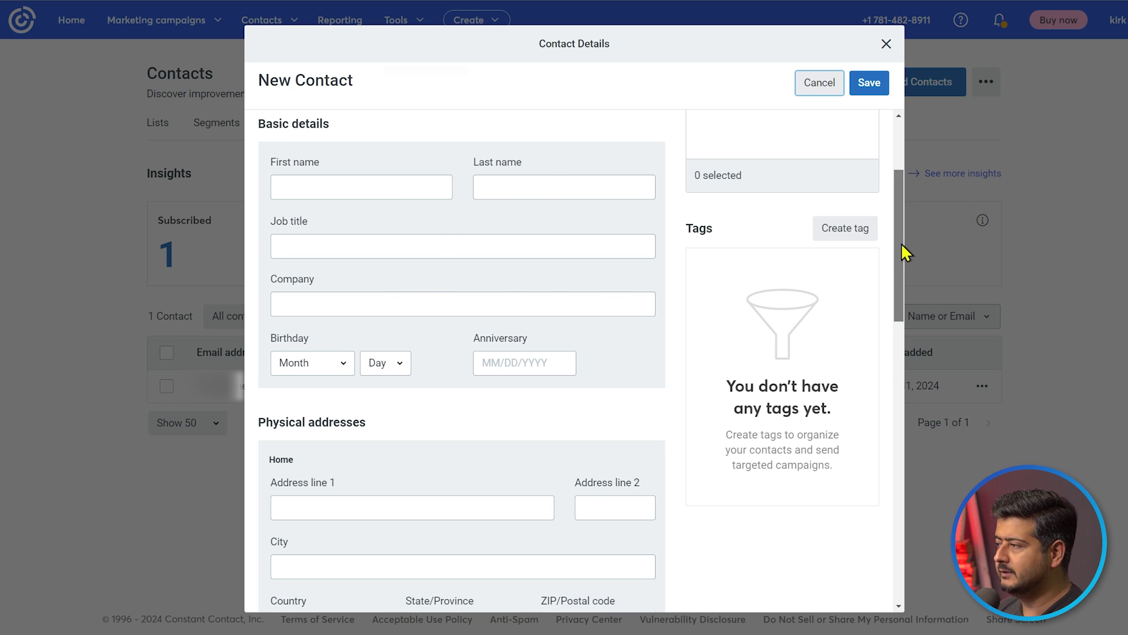
mouse_move(900, 244)
mouse_down()
mouse_move(901, 436)
mouse_move(897, 262)
mouse_up()
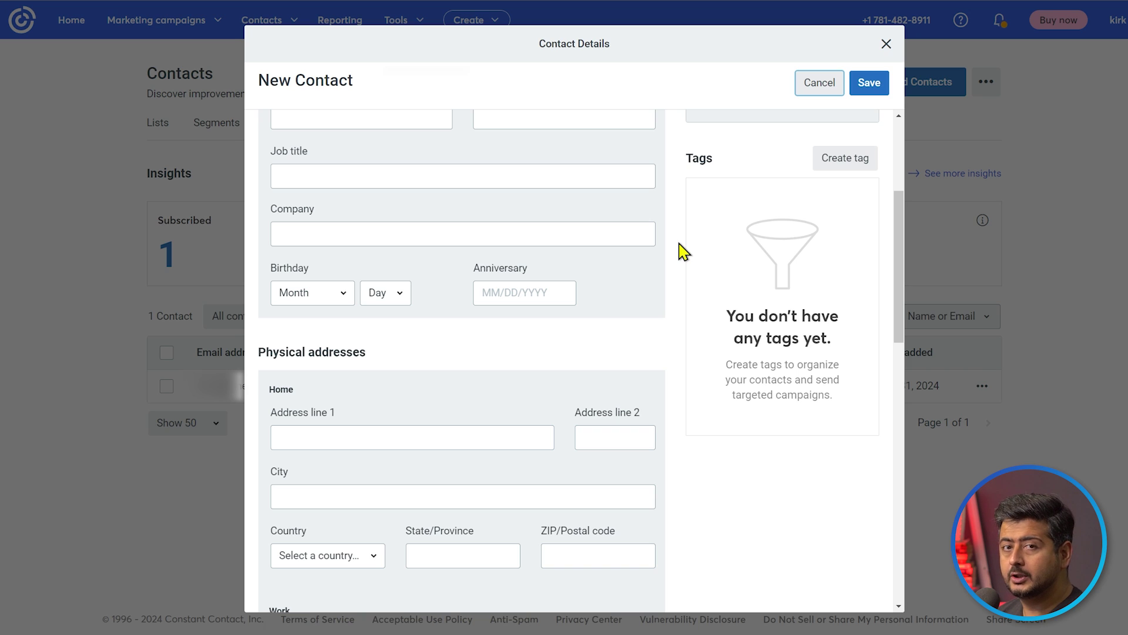
drag(896, 262, 898, 189)
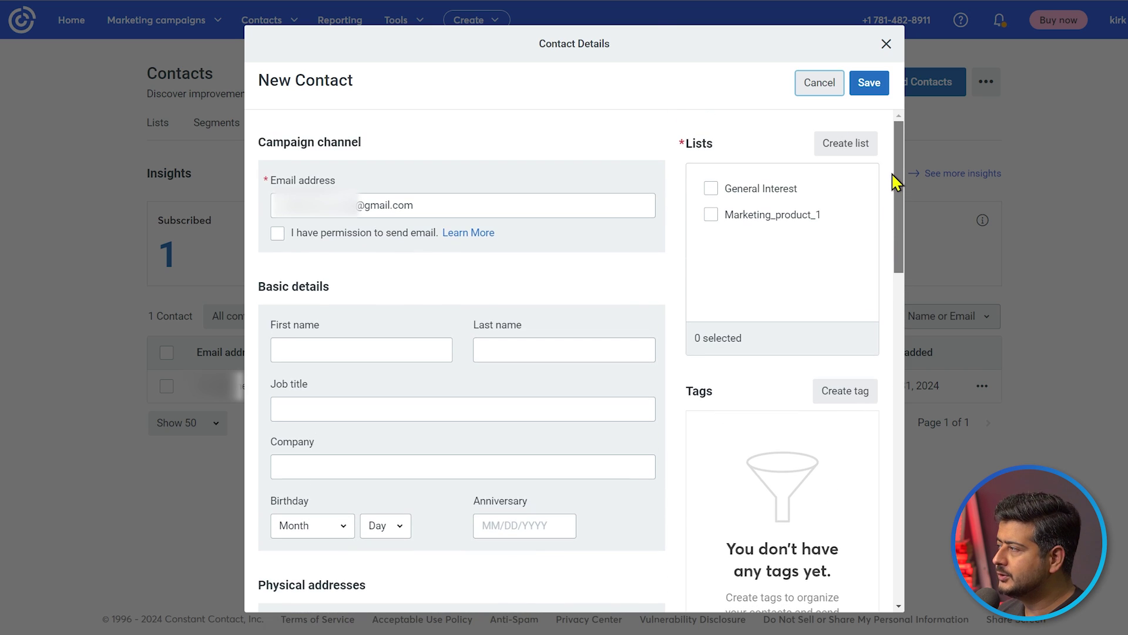
click(711, 216)
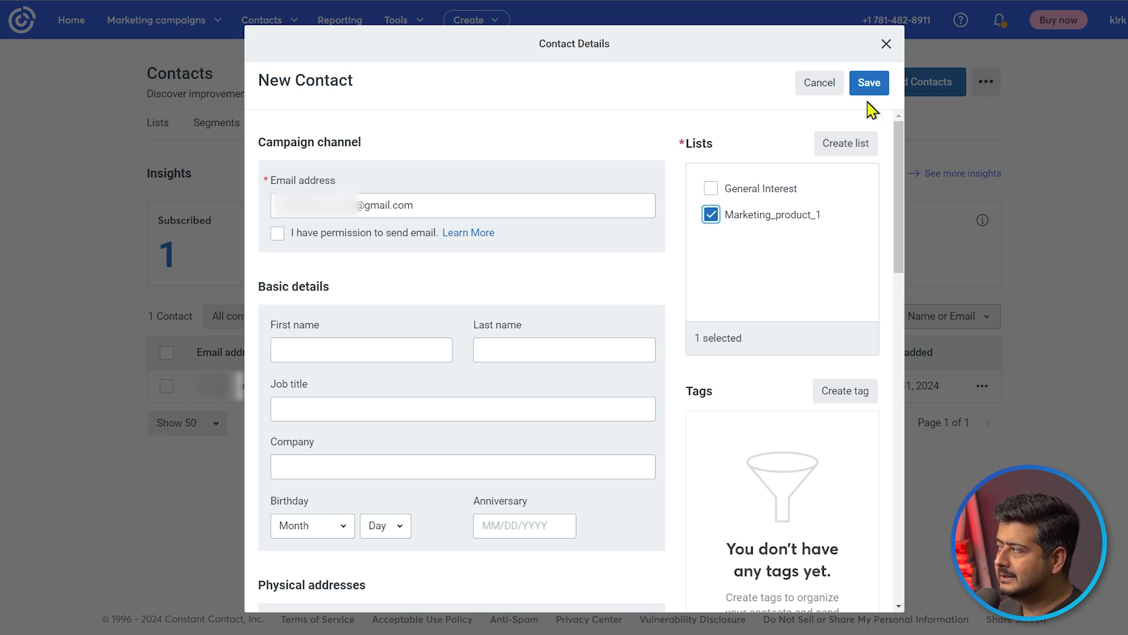
click(278, 234)
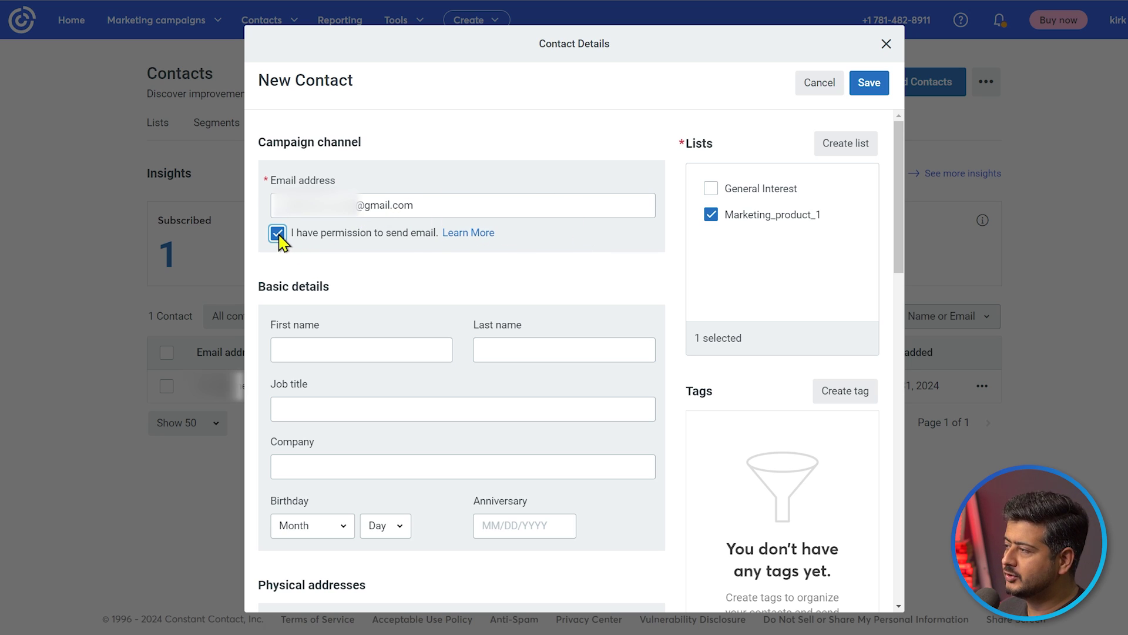
Fill in the contact's first and last name and save the contact
click(353, 349)
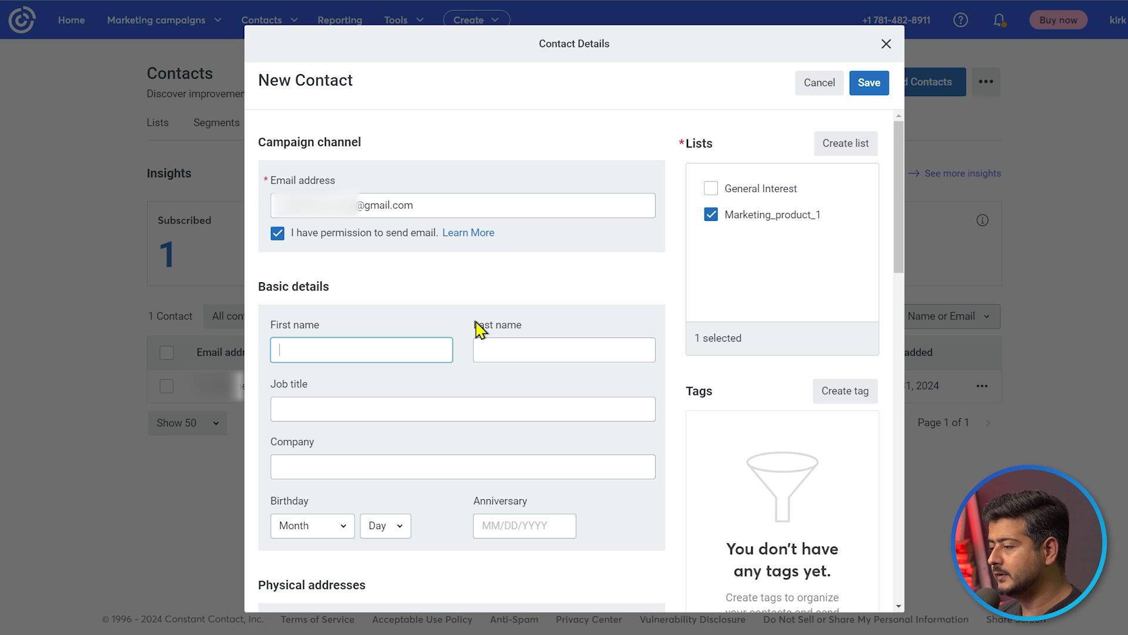
key(Tab)
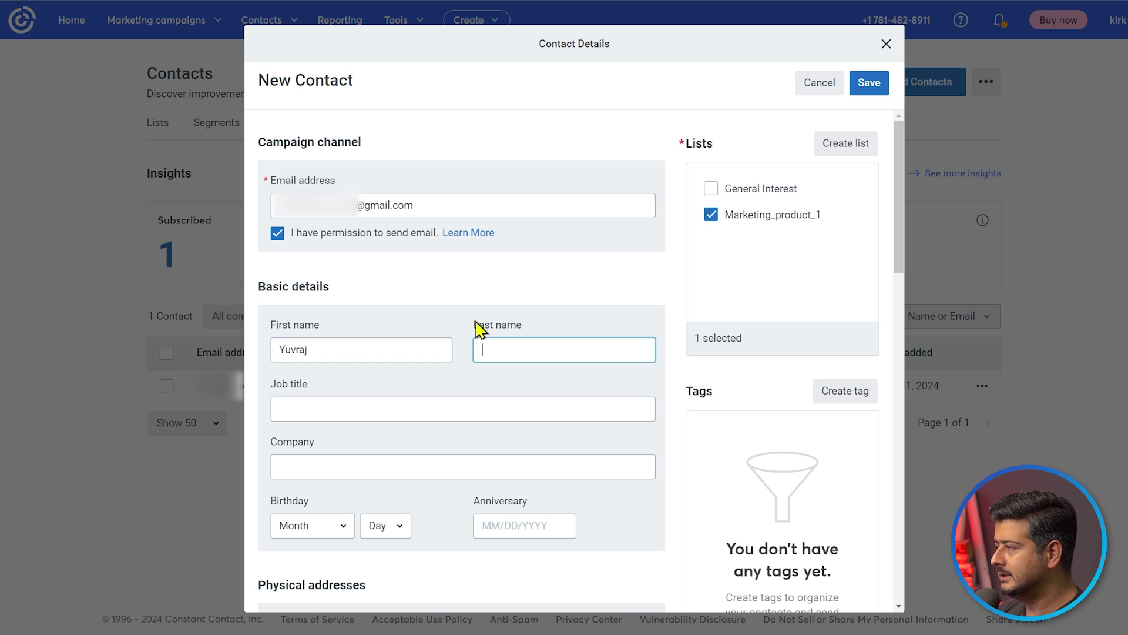
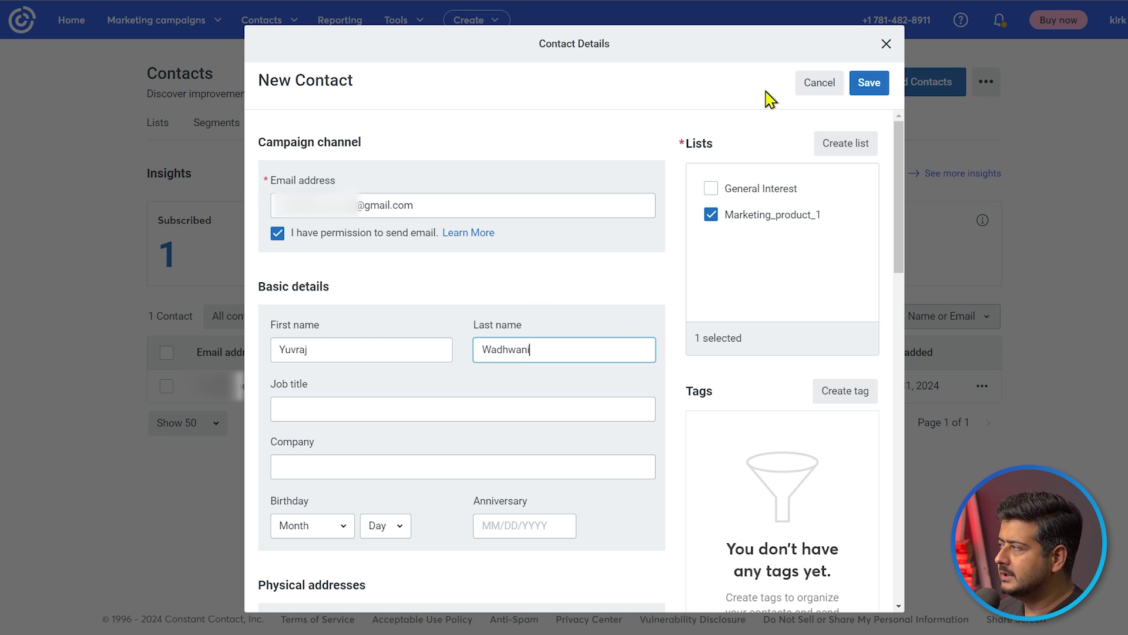
click(871, 86)
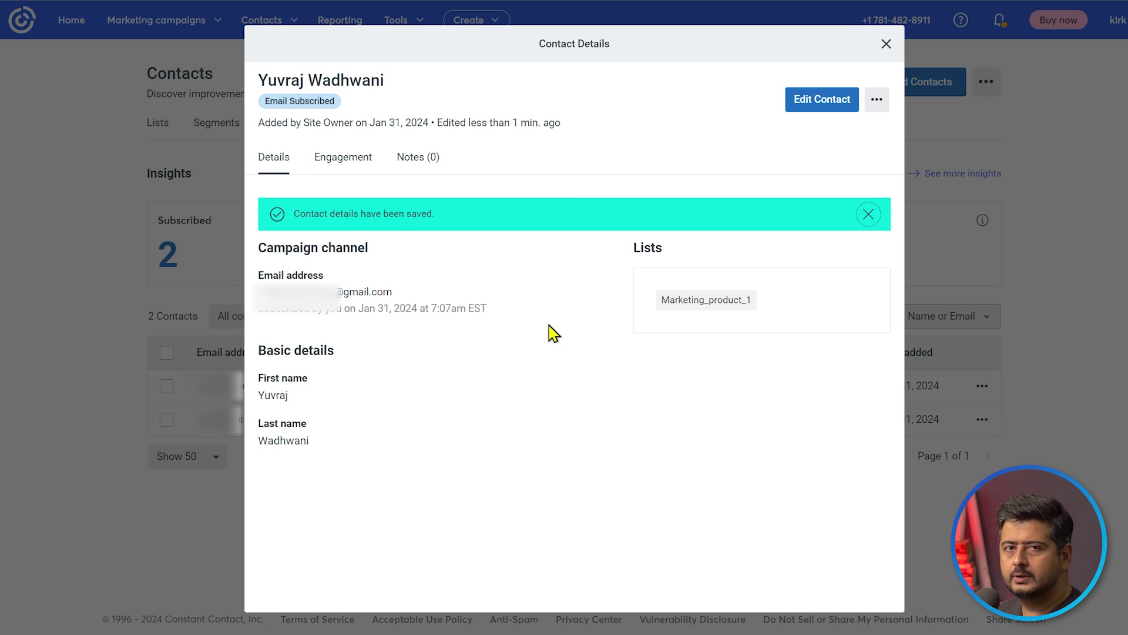
Close the saved contact's details dialog to return to the contacts table
click(886, 45)
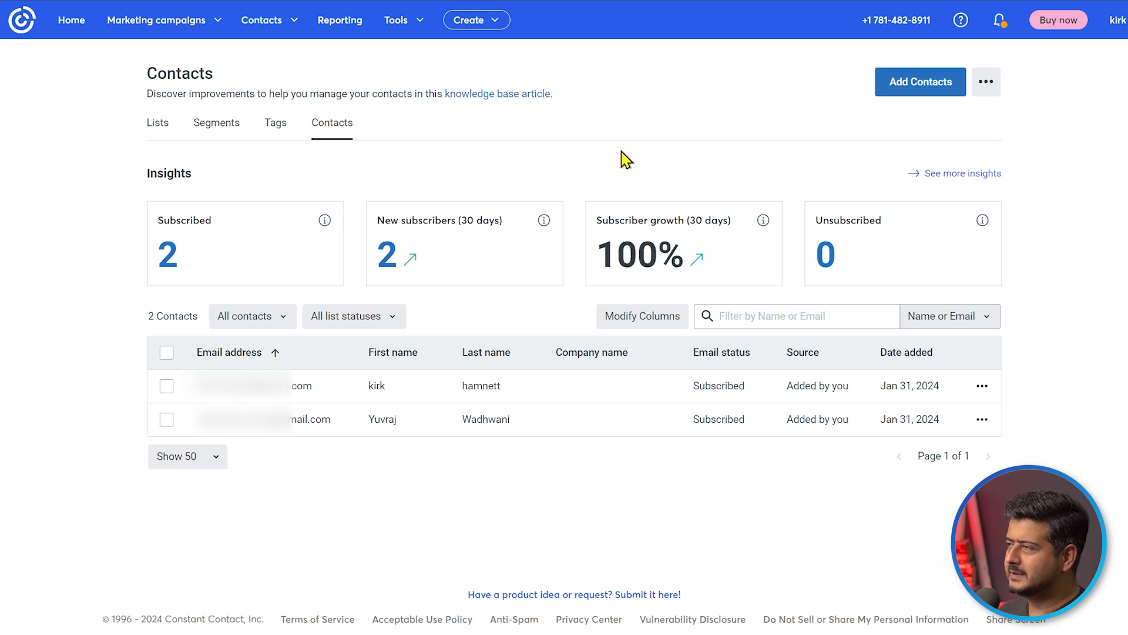
Go to Marketing campaigns > Automations, dismiss the trial banner, and browse the two draft paths
click(218, 26)
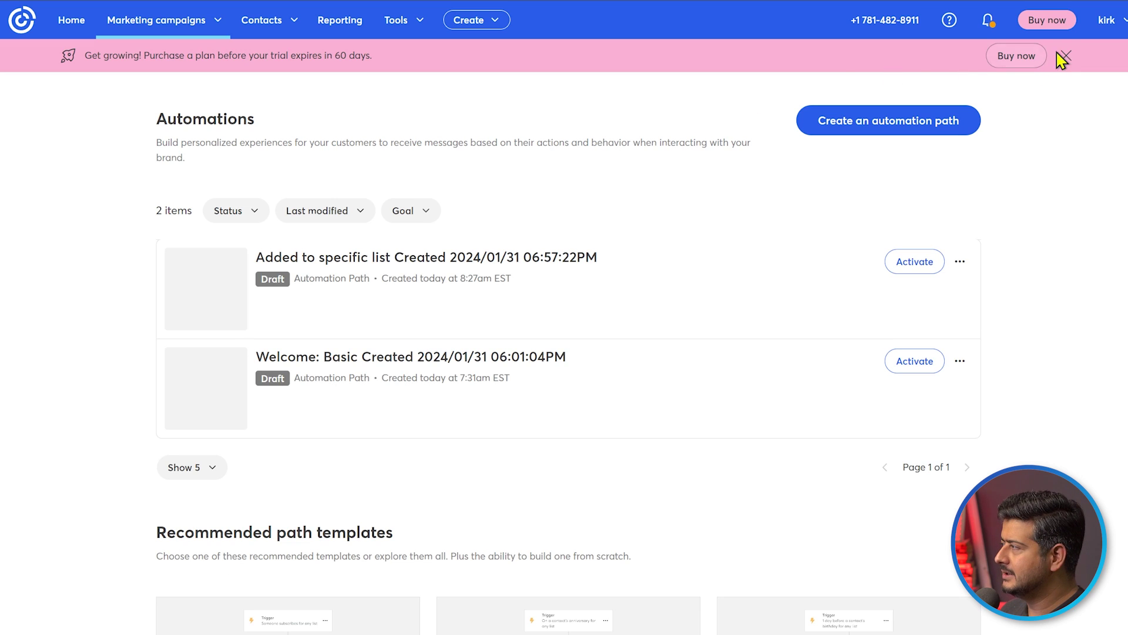
click(1064, 55)
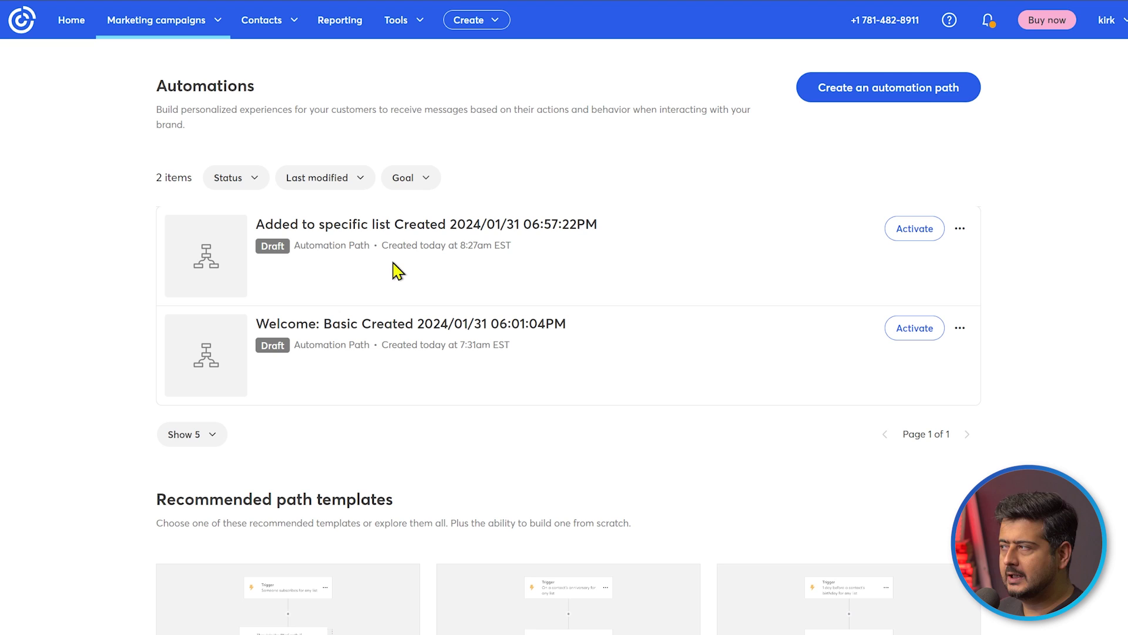
scroll(110, 373, down, 3)
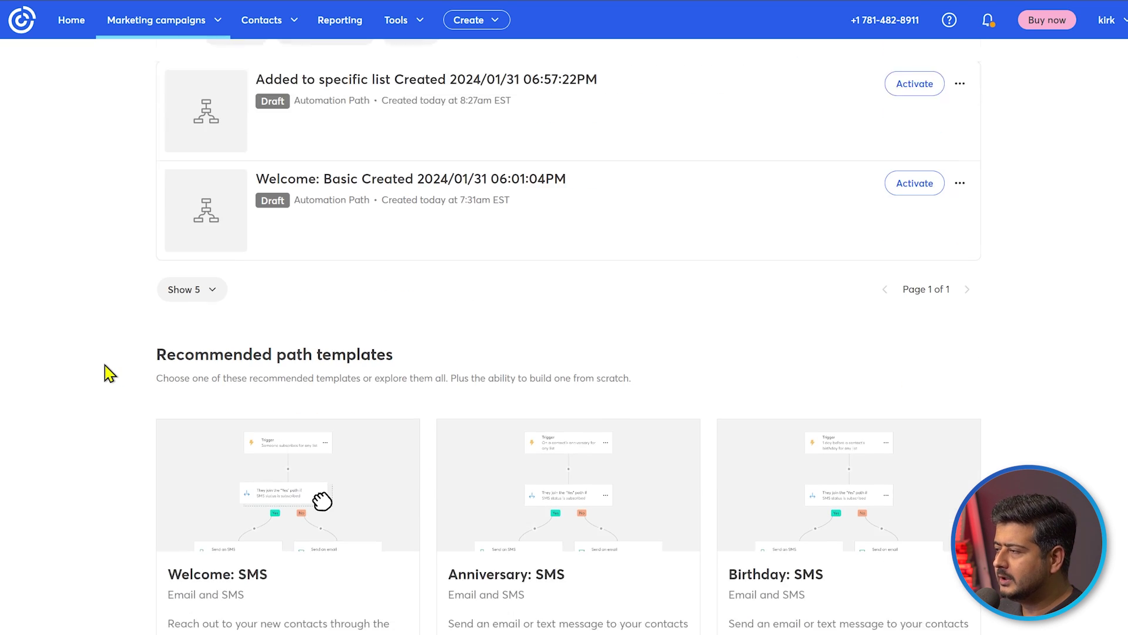
scroll(110, 374, down, 2)
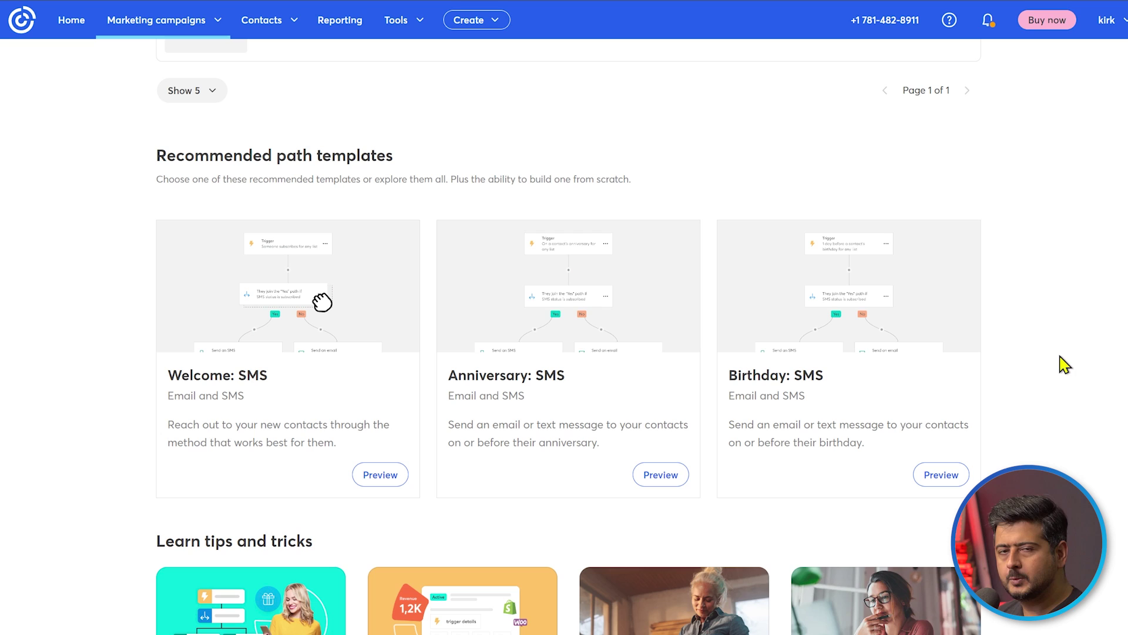
scroll(1042, 390, up, 1)
scroll(1040, 390, up, 5)
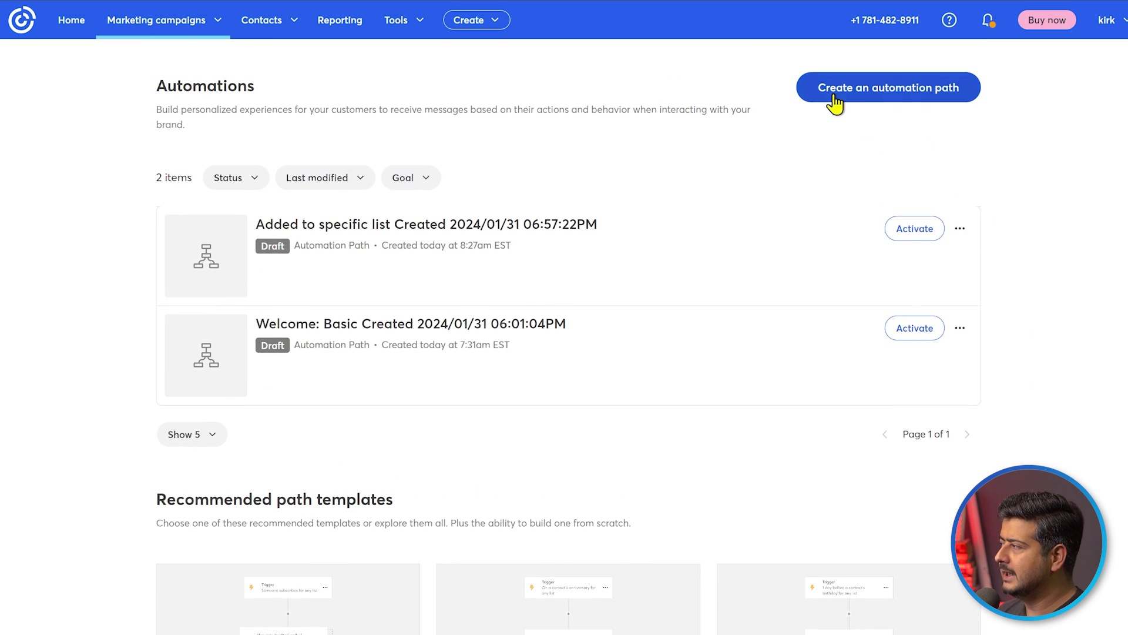
Start a new automation path from the Welcome: SMS template
click(909, 96)
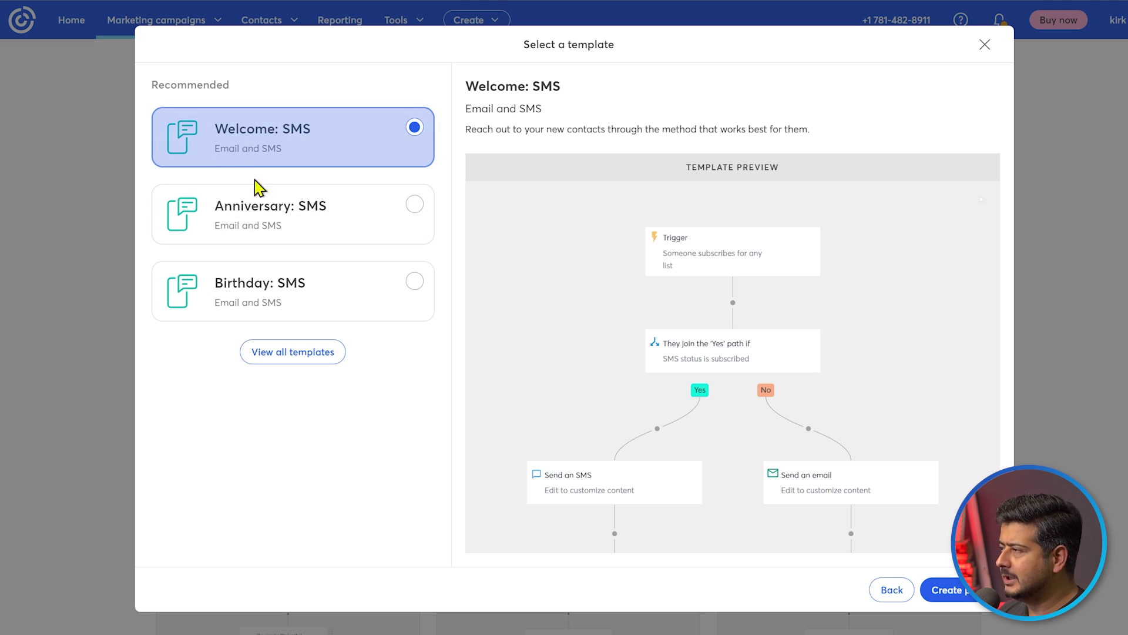
click(968, 599)
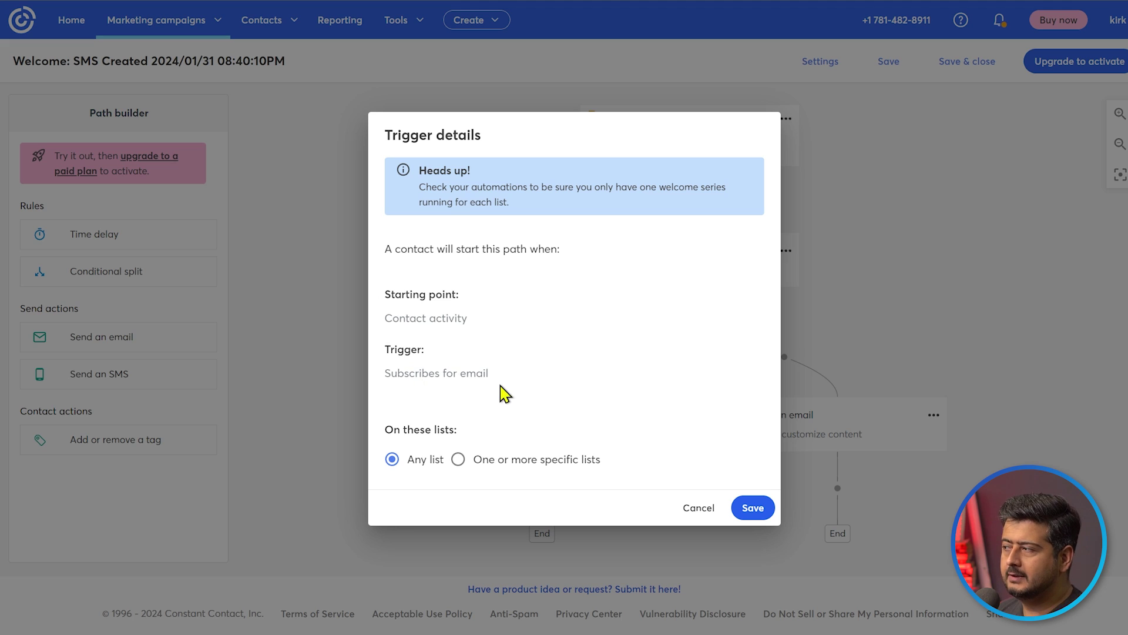
Limit the Welcome: SMS trigger to the Marketing_product_1 list and save it
click(504, 461)
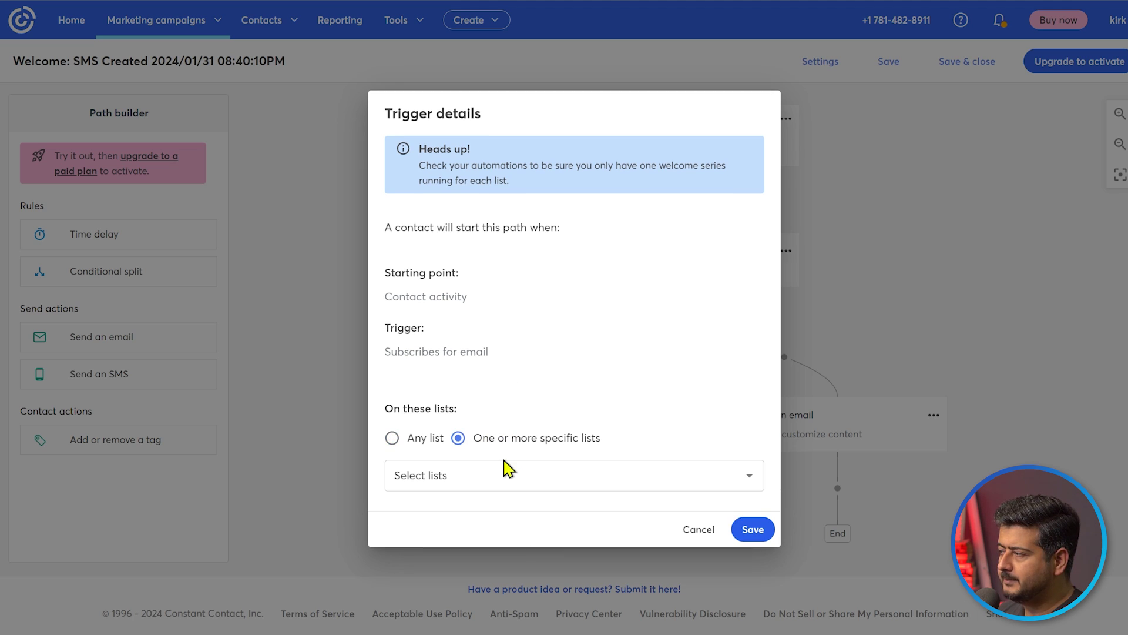
click(554, 478)
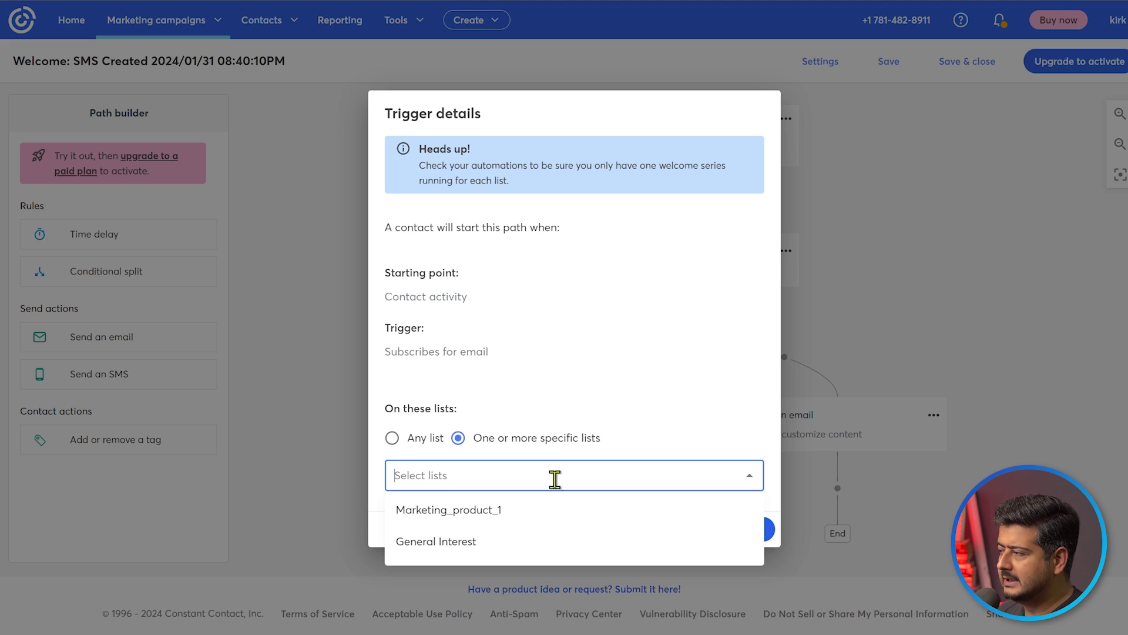
click(500, 511)
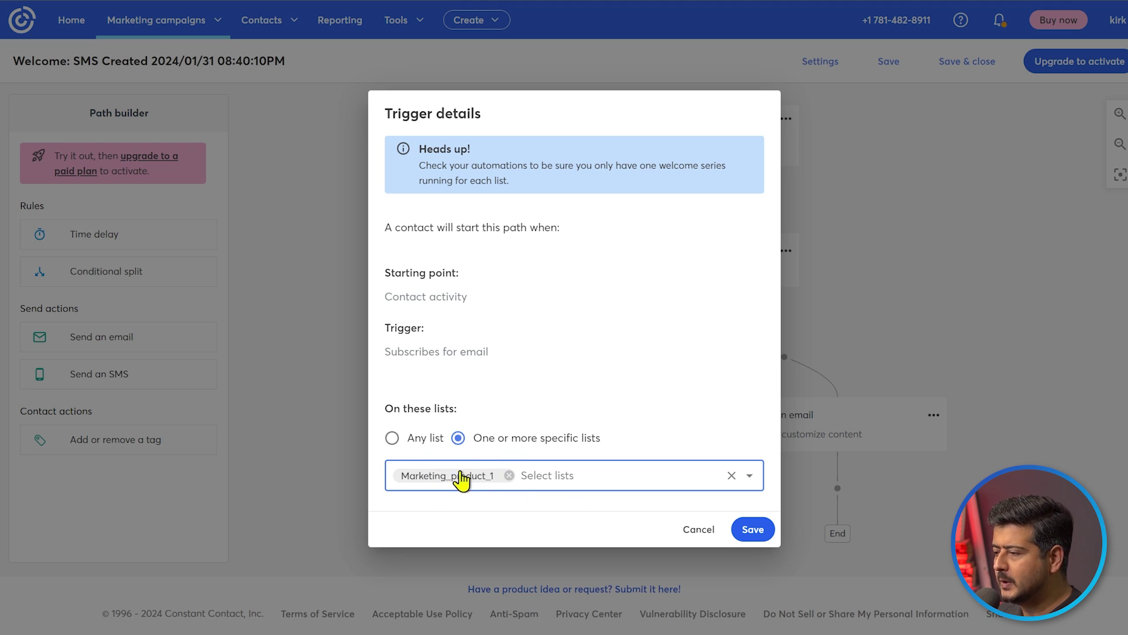
click(752, 530)
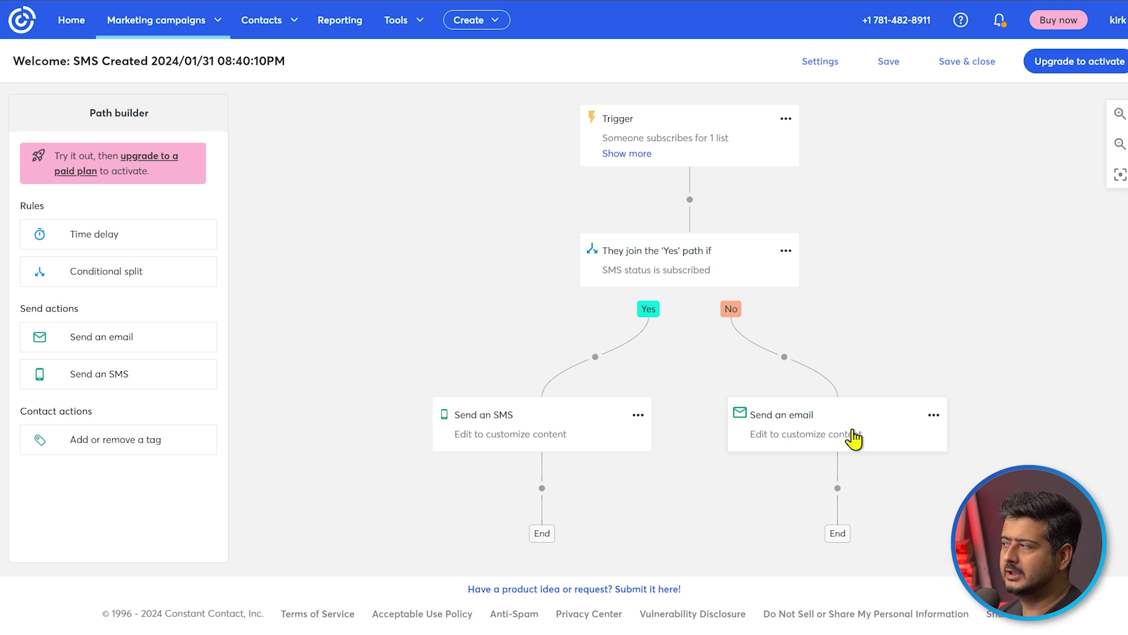
Delete the SMS-status split and both its paths so the Trigger connects directly to End
click(786, 251)
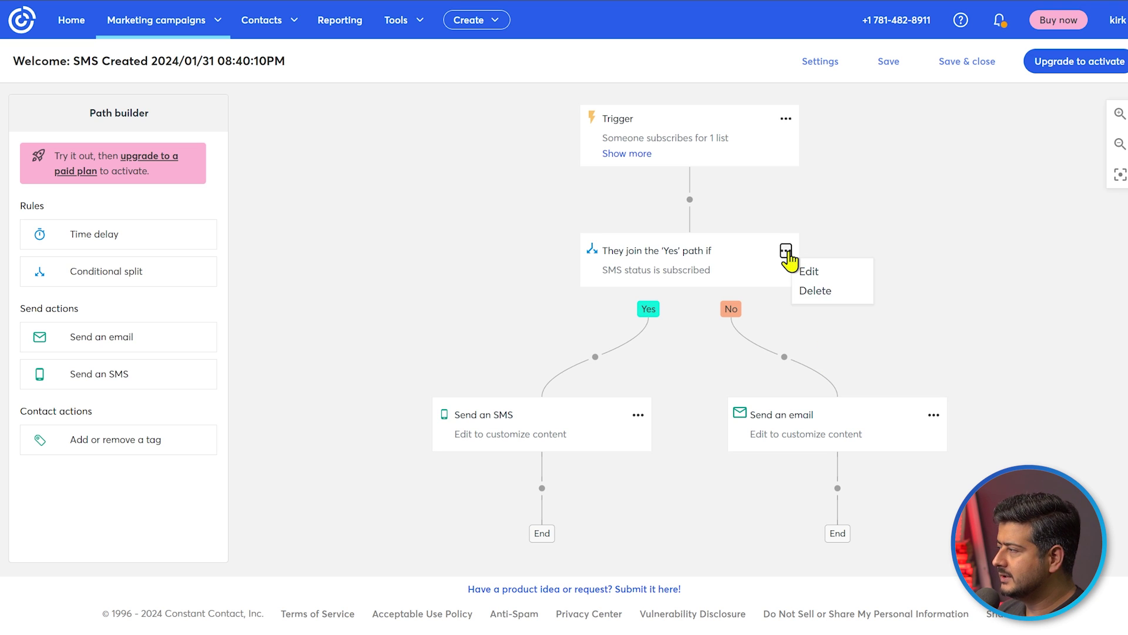
click(812, 292)
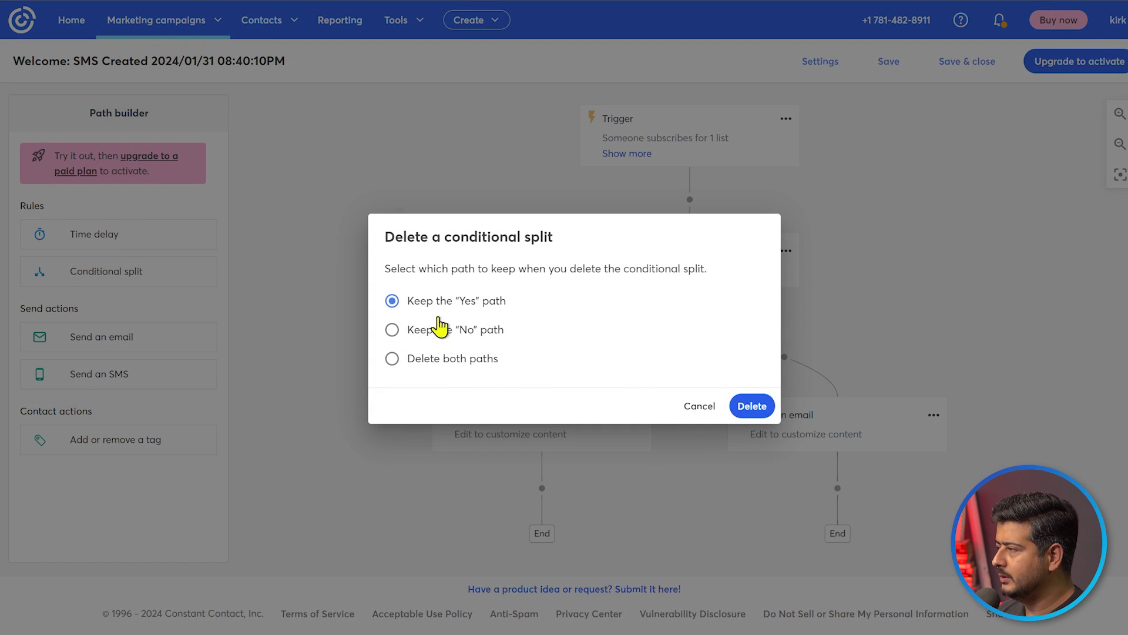
click(439, 359)
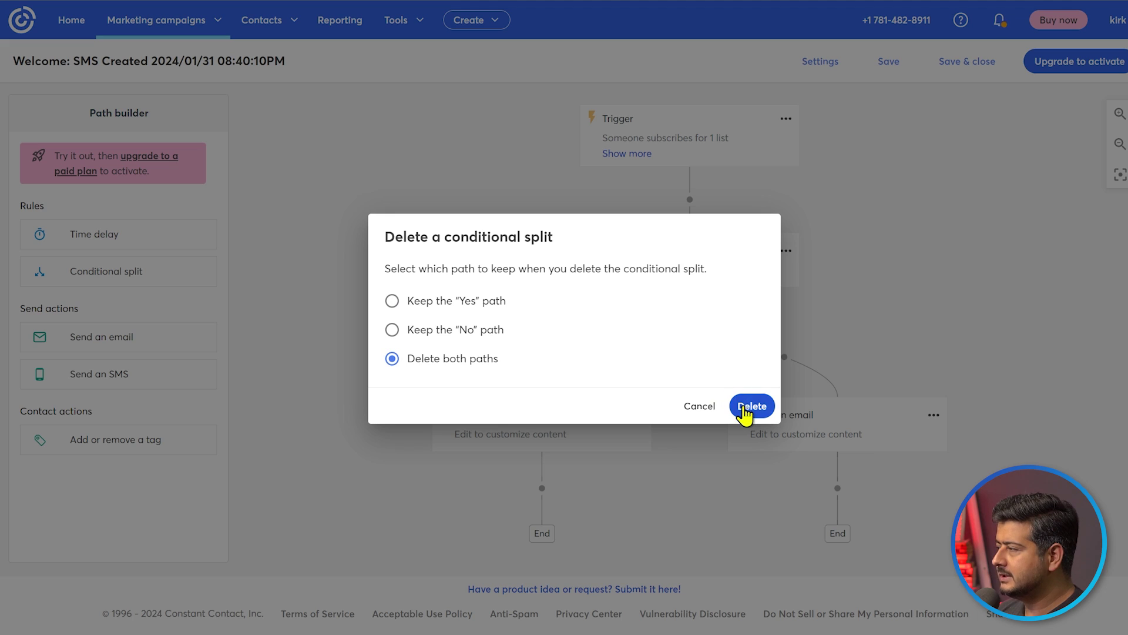
click(751, 407)
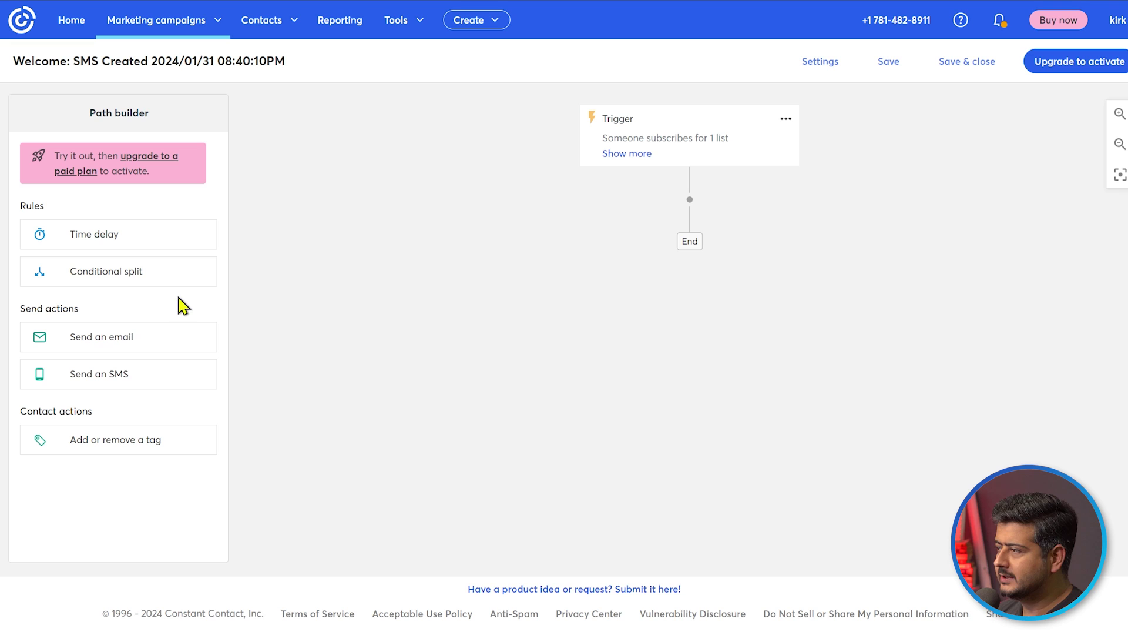
Add a Send an email step after the trigger, followed by a time delay set to 1 Day
drag(94, 345, 709, 223)
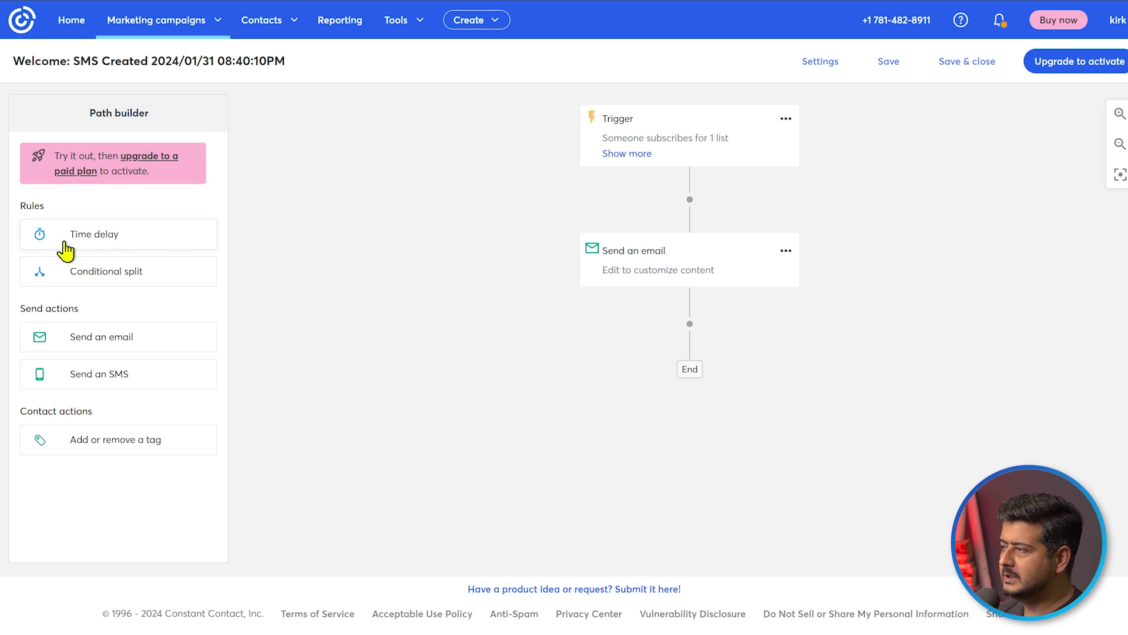
drag(105, 244, 689, 341)
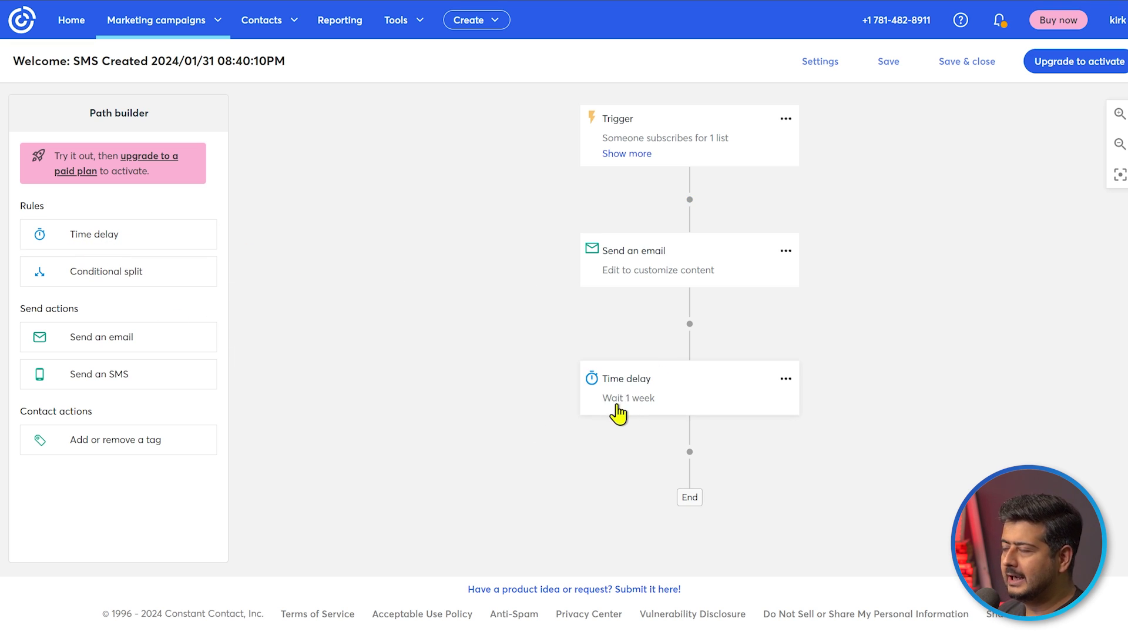
click(786, 380)
click(809, 399)
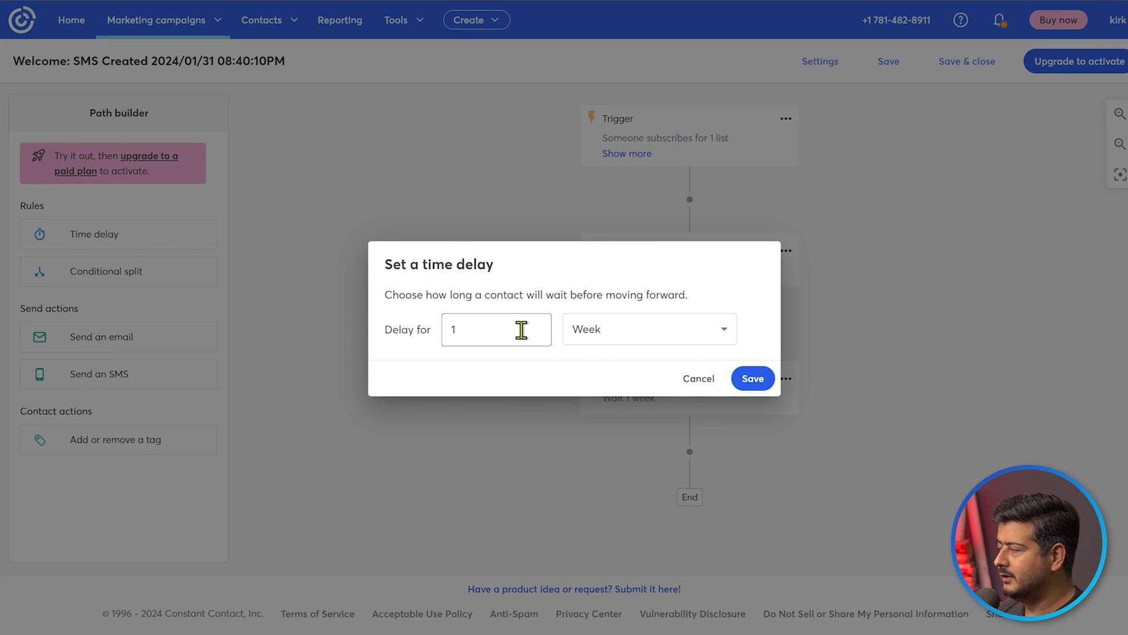
click(599, 346)
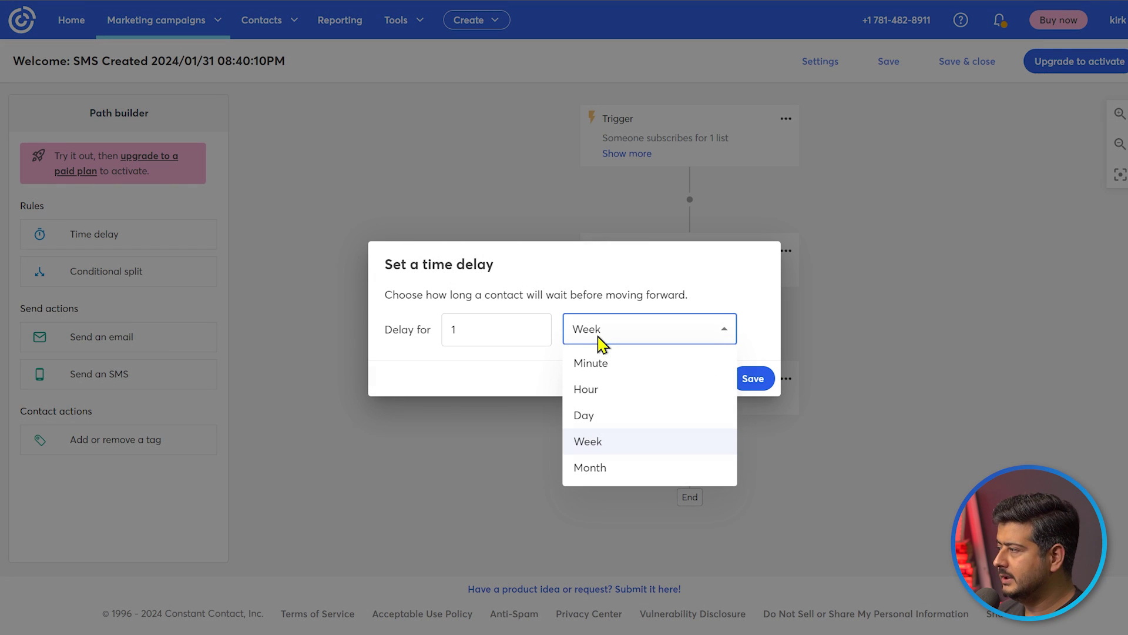
click(613, 417)
click(751, 385)
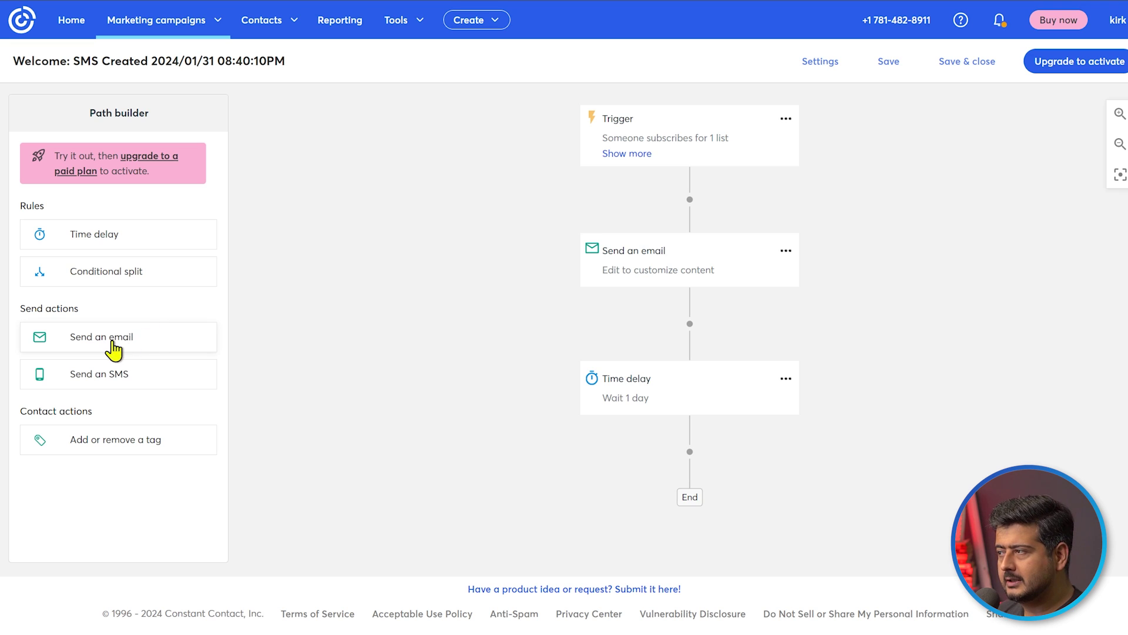
drag(113, 348, 682, 458)
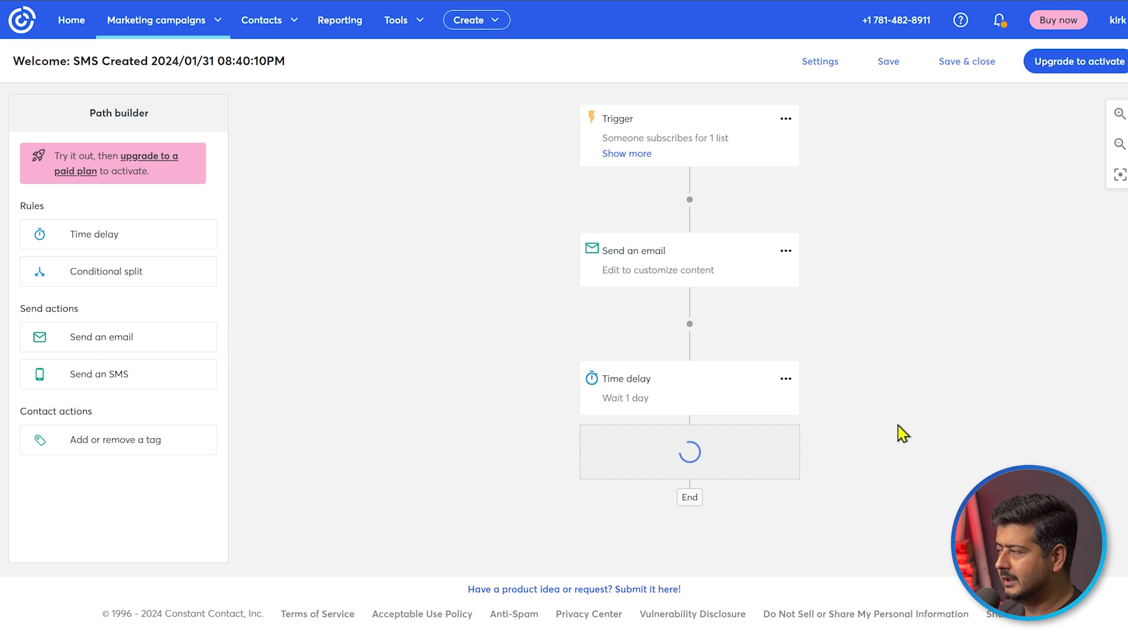
scroll(904, 433, down, 2)
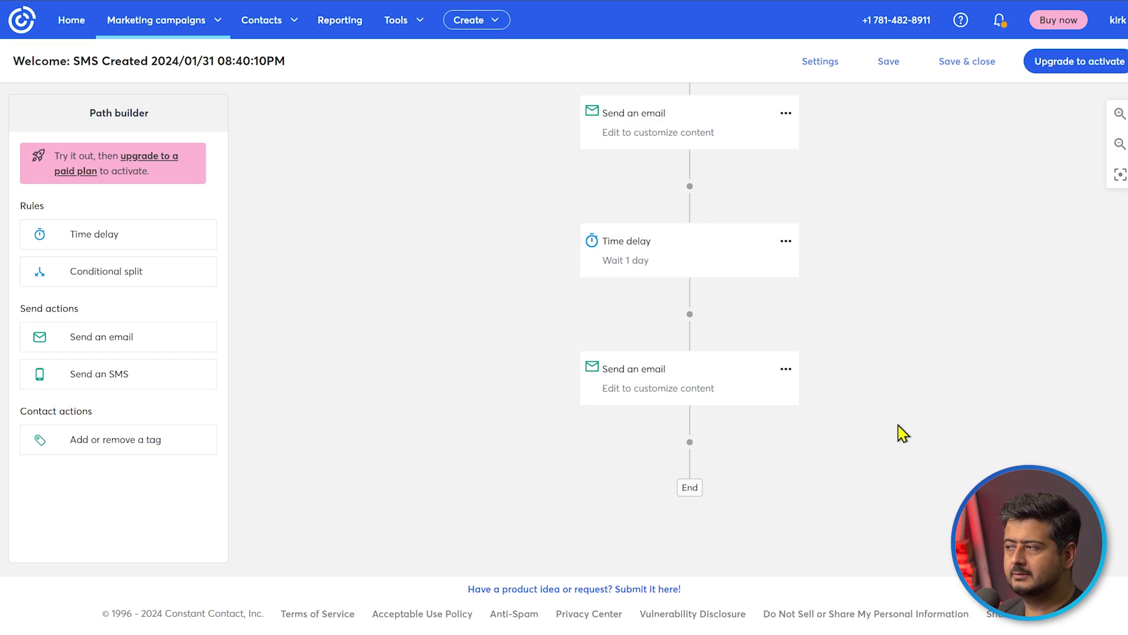
drag(120, 238, 705, 457)
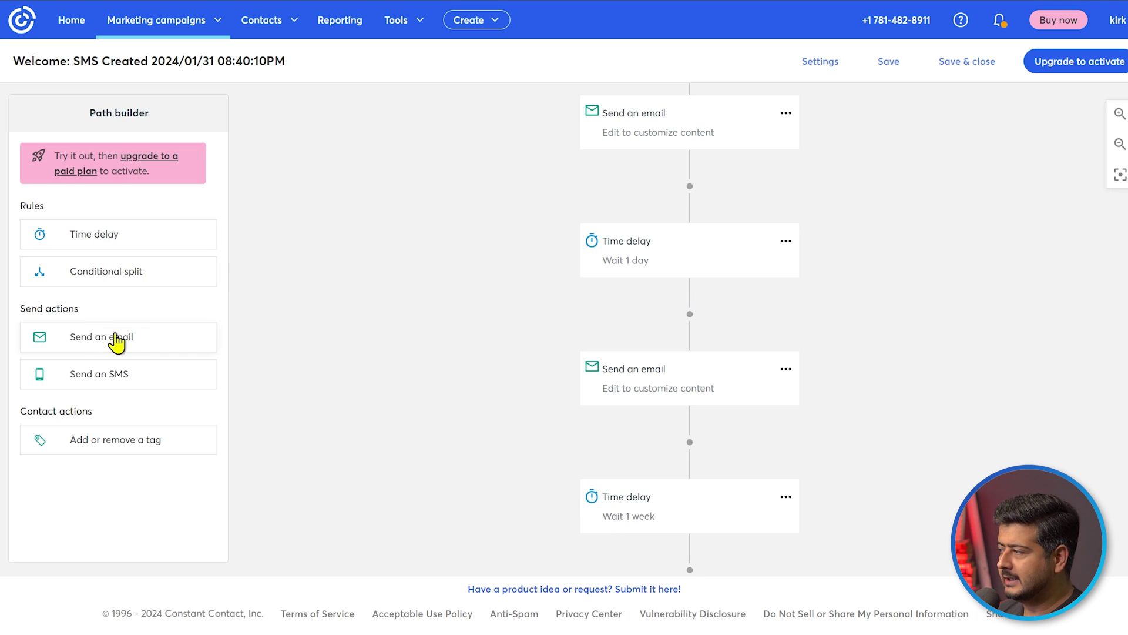
drag(117, 339, 693, 561)
scroll(869, 489, down, 4)
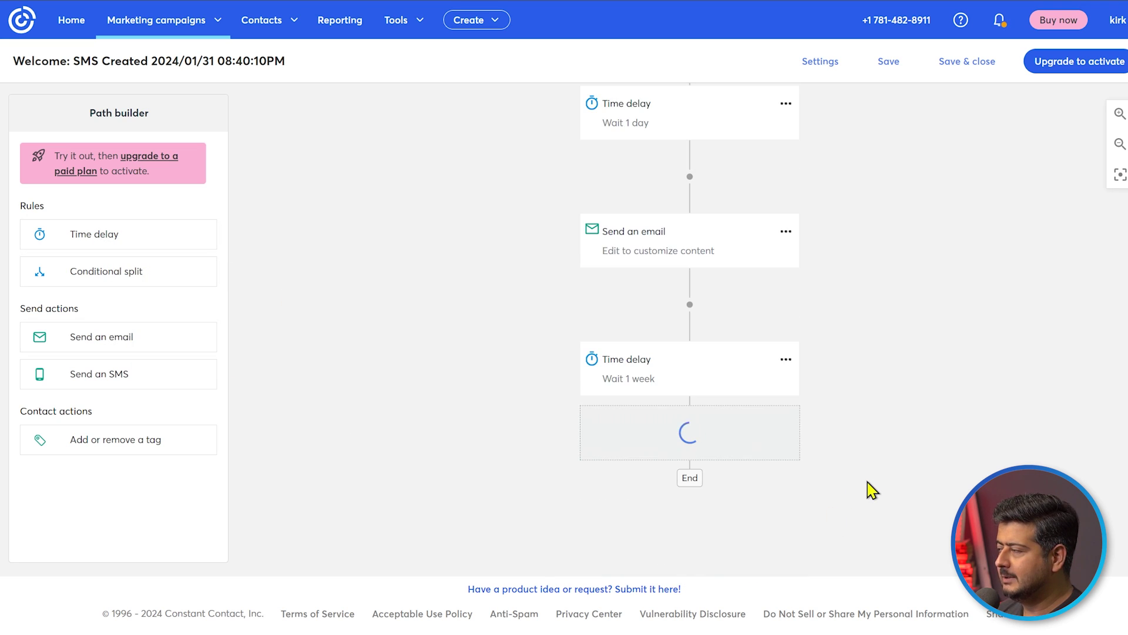
scroll(411, 444, down, 2)
drag(88, 250, 676, 511)
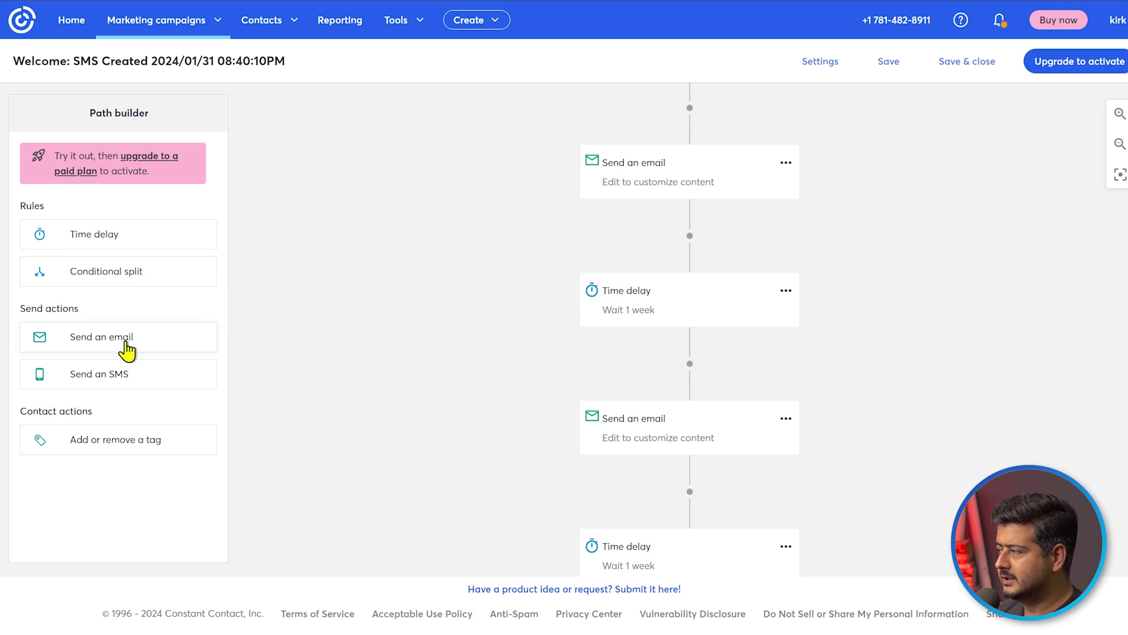
scroll(398, 421, down, 2)
drag(101, 344, 683, 553)
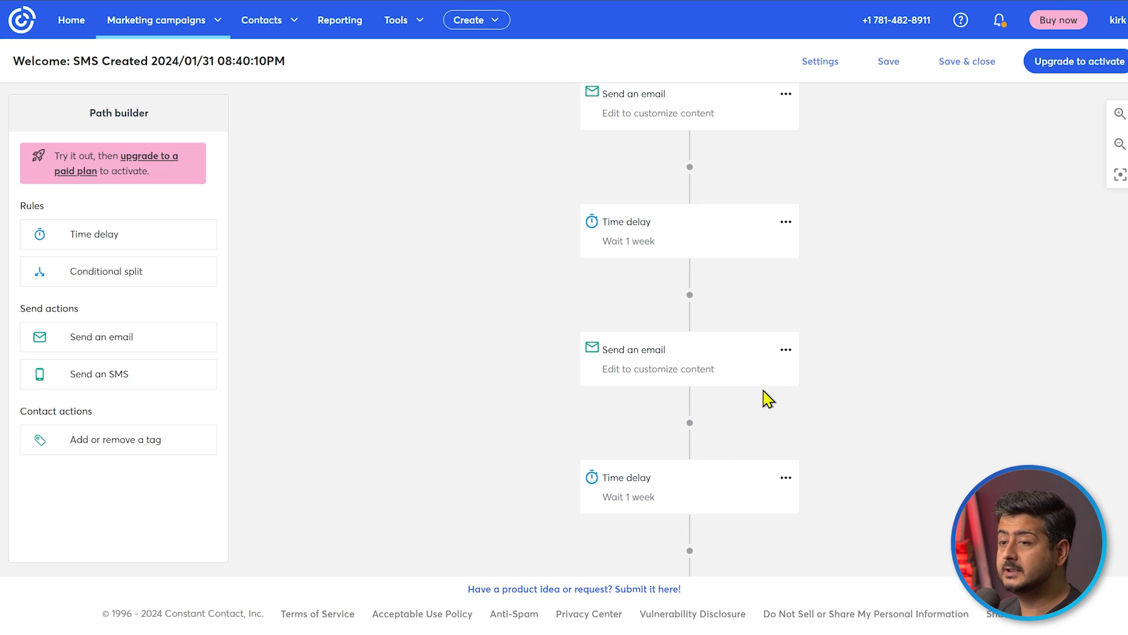
scroll(876, 453, up, 3)
scroll(879, 429, down, 3)
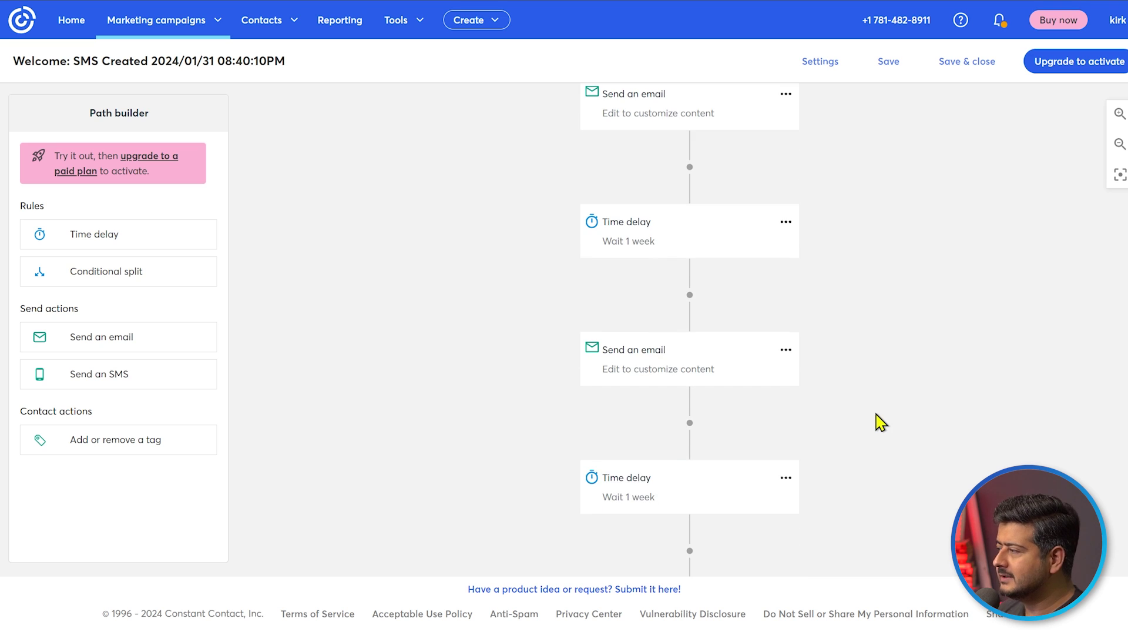
scroll(894, 432, down, 2)
scroll(908, 461, up, 4)
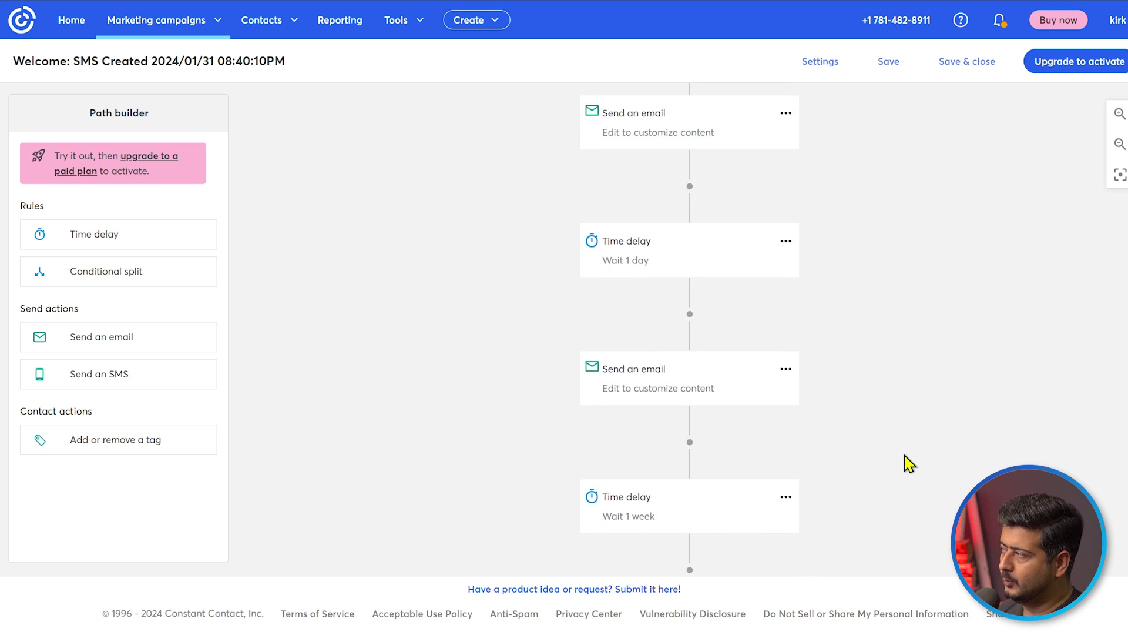
scroll(908, 462, up, 3)
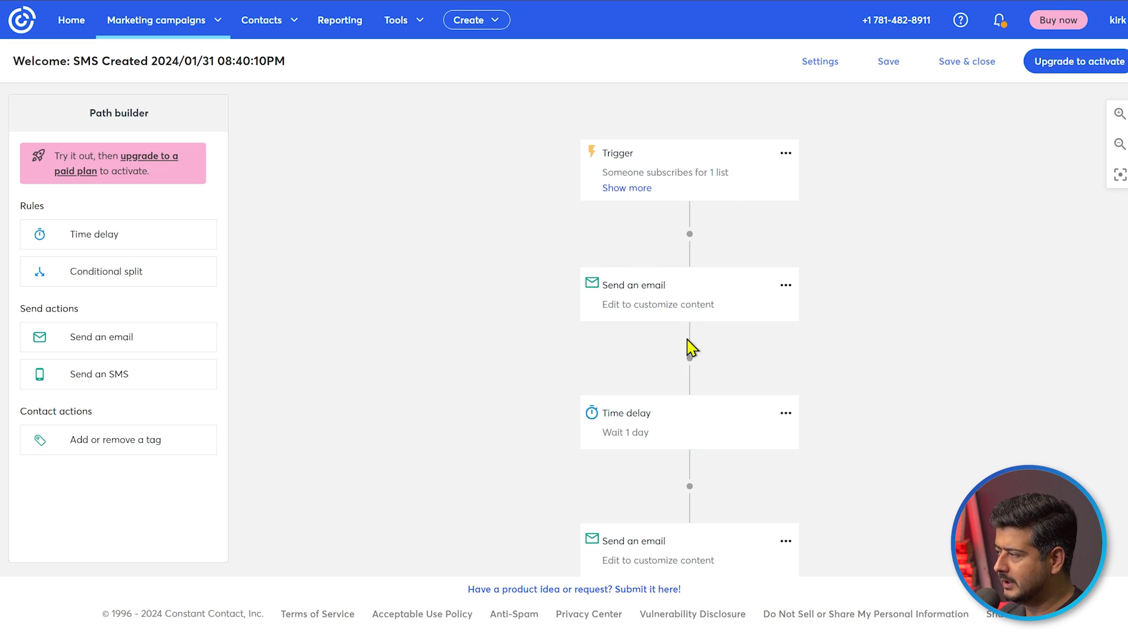
scroll(676, 371, down, 2)
scroll(670, 492, down, 2)
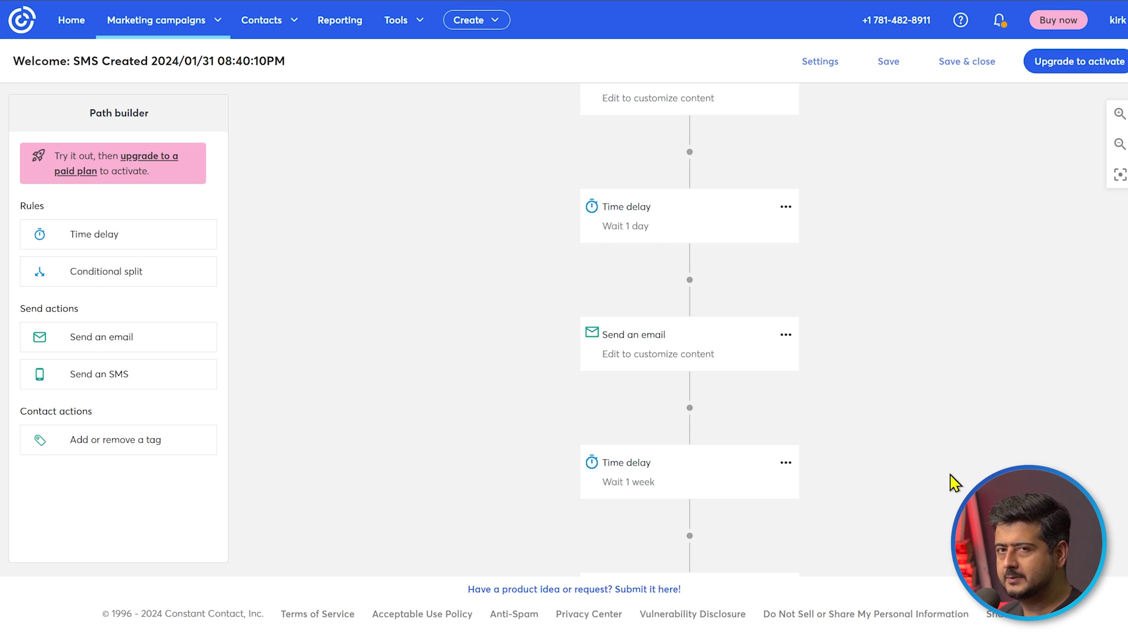
scroll(955, 482, up, 2)
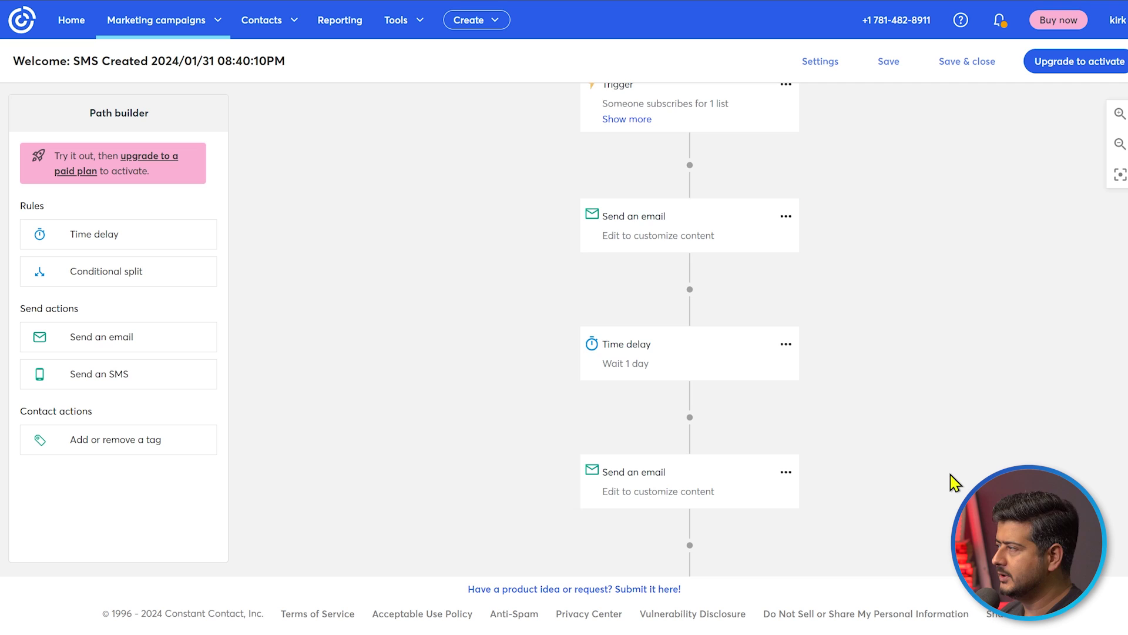
scroll(917, 441, up, 3)
scroll(894, 277, down, 1)
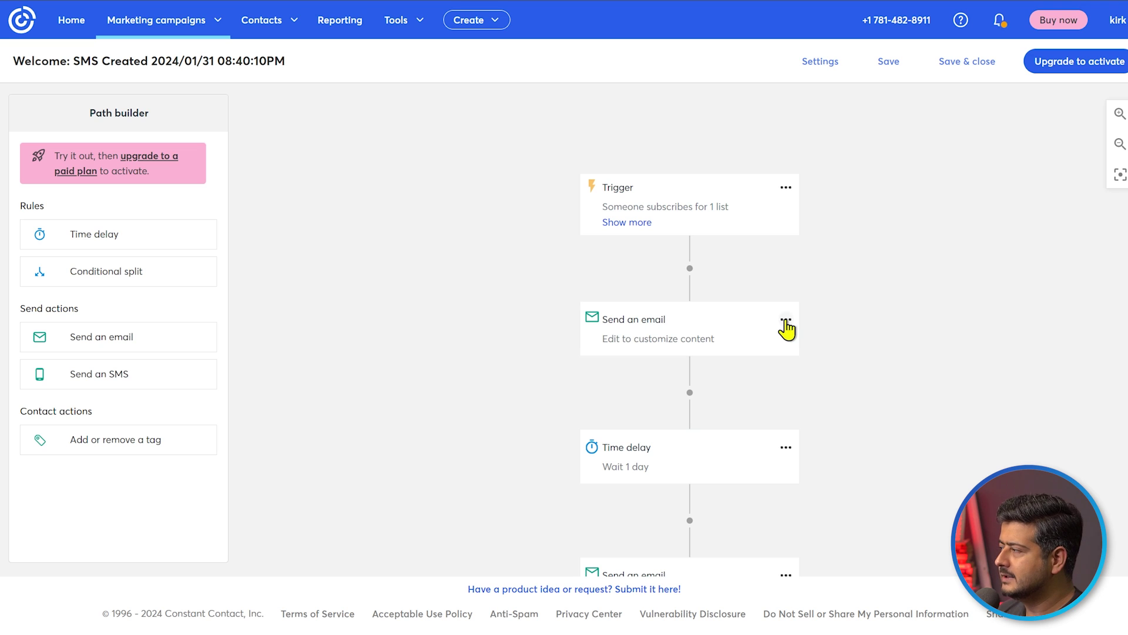
Edit the first Send an email step to create a new email named Marketing_Welcome_1
click(786, 320)
click(808, 343)
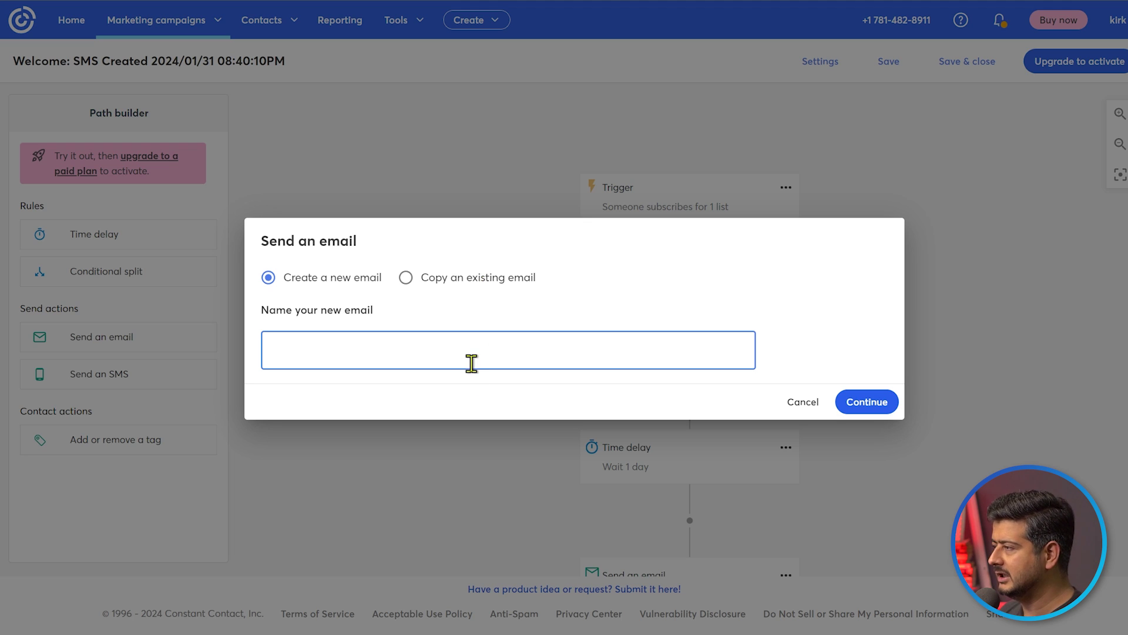
text(Marke)
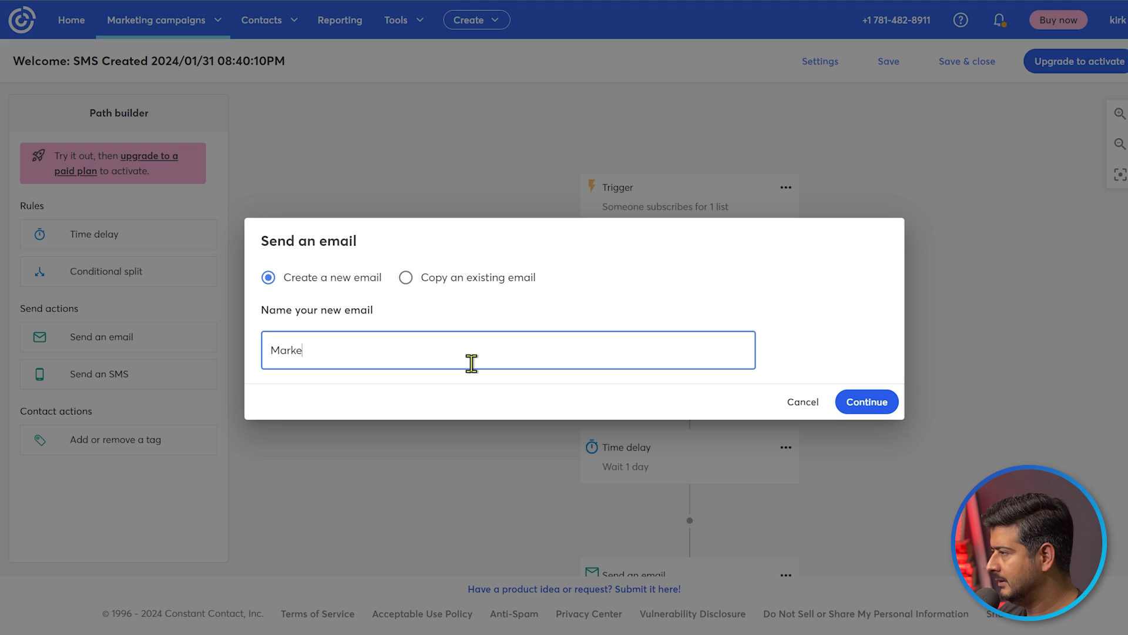
text(ting_Welcome_1)
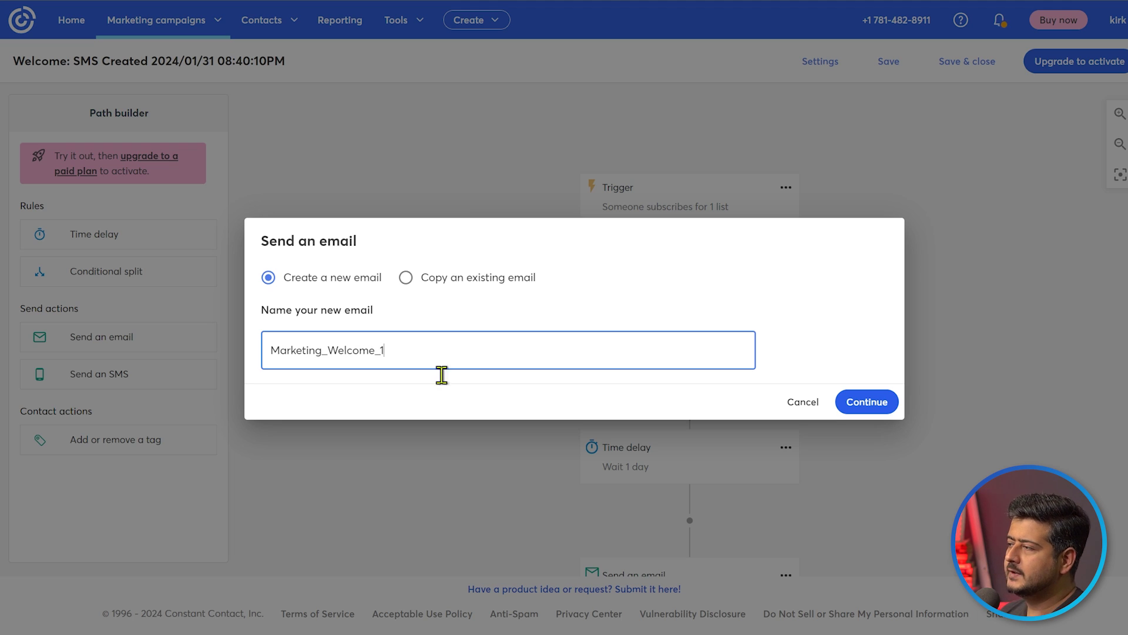
click(873, 412)
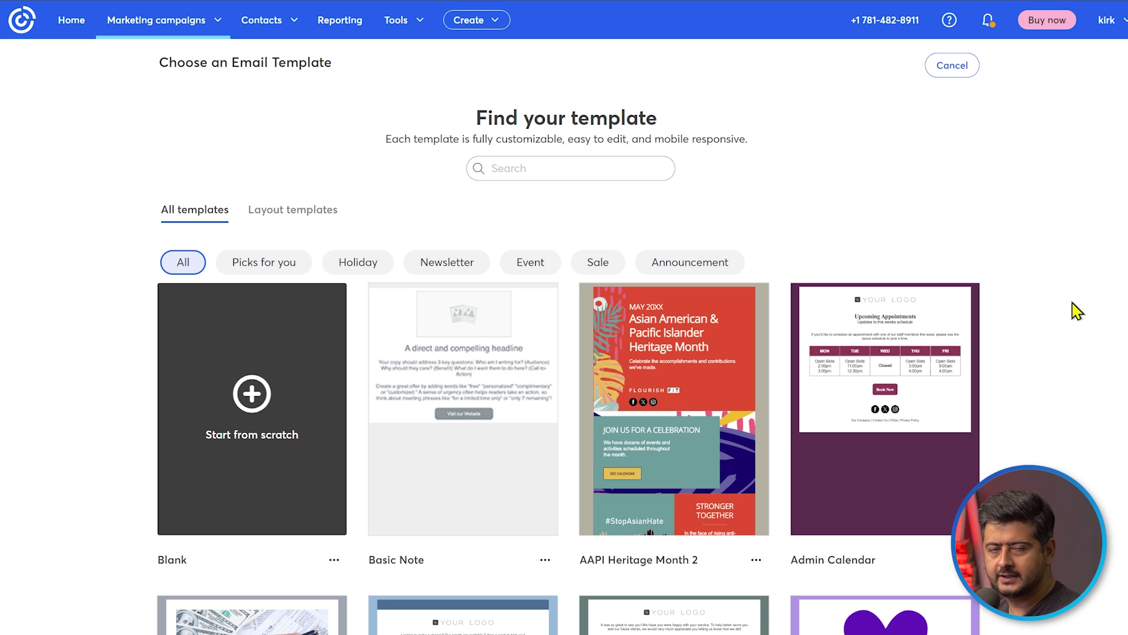
Scroll through All templates in the gallery down to the Adoption Card template
scroll(1073, 311, down, 20)
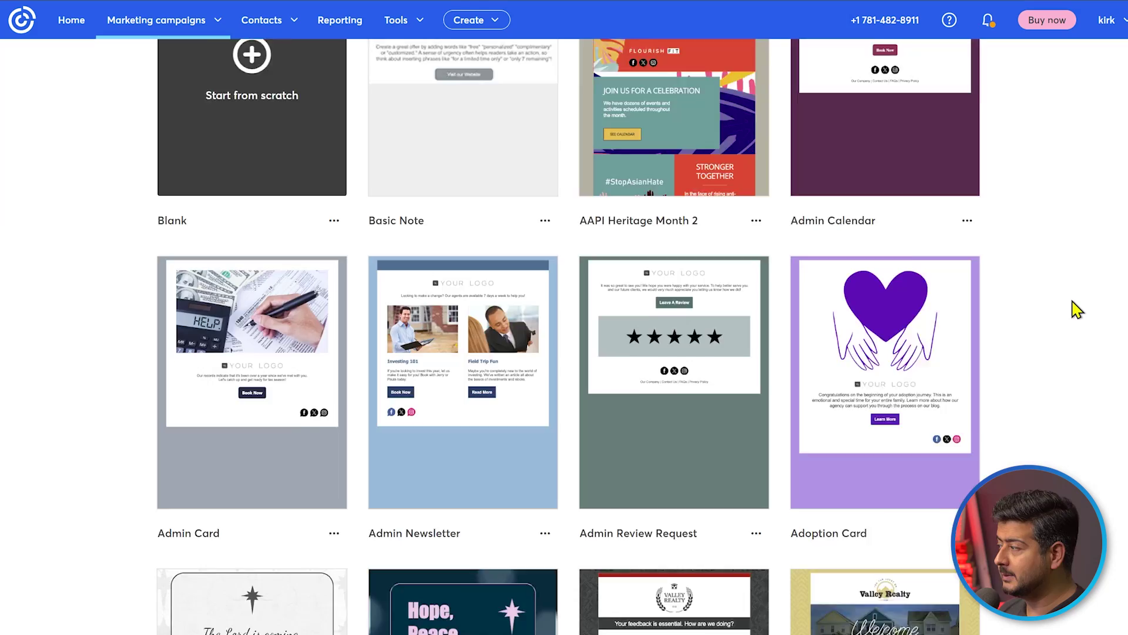
scroll(1052, 349, down, 20)
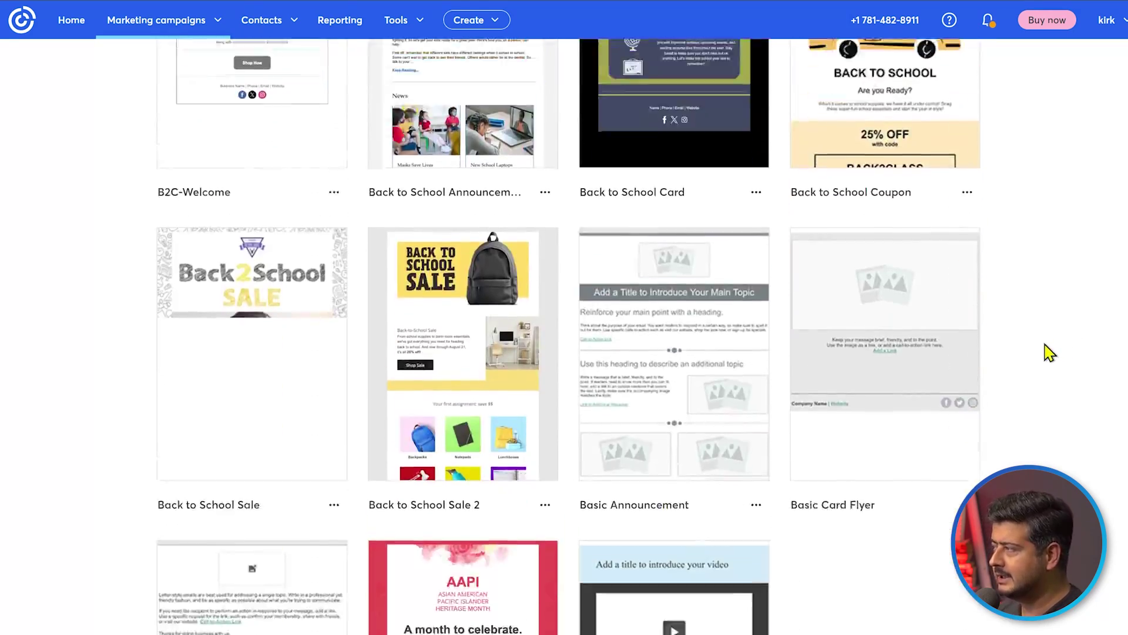
scroll(1058, 343, down, 15)
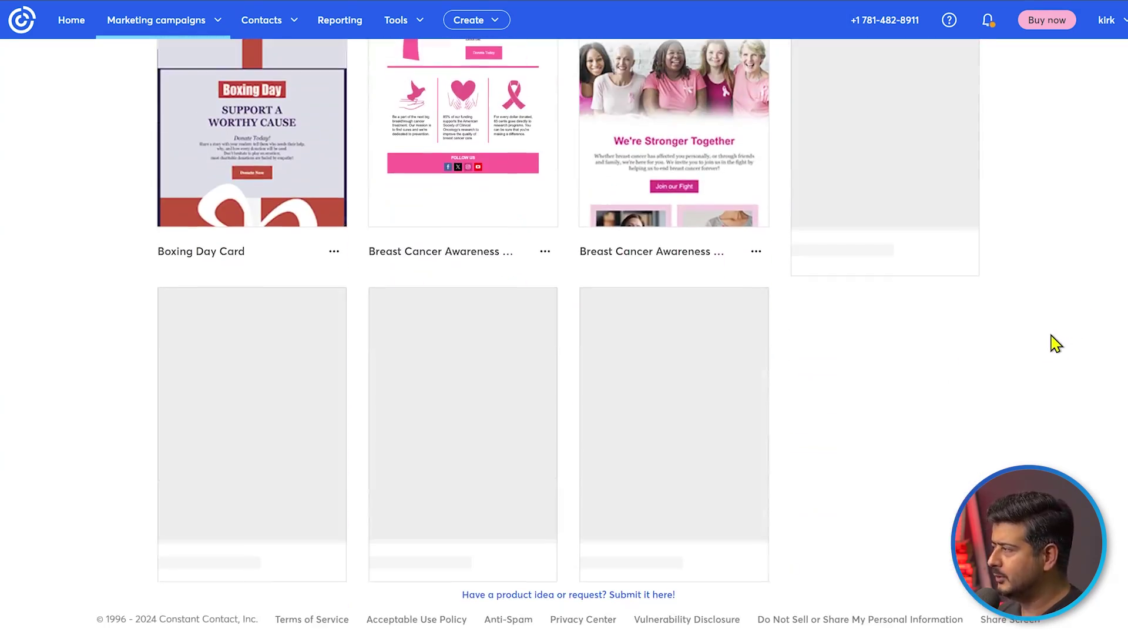
scroll(1057, 344, down, 15)
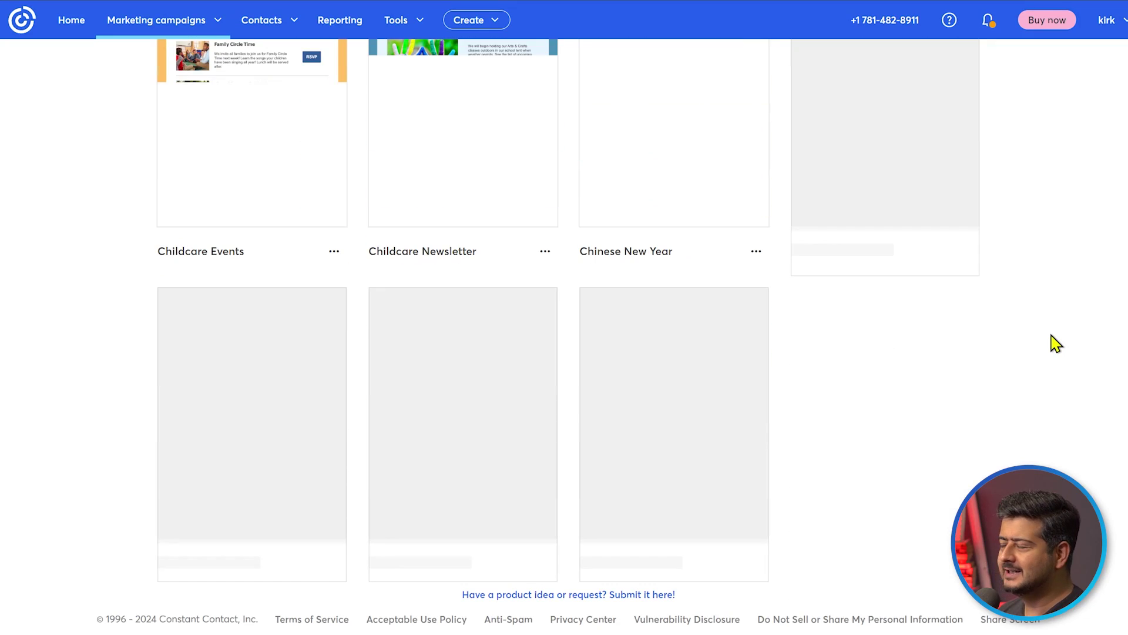
scroll(1056, 344, down, 15)
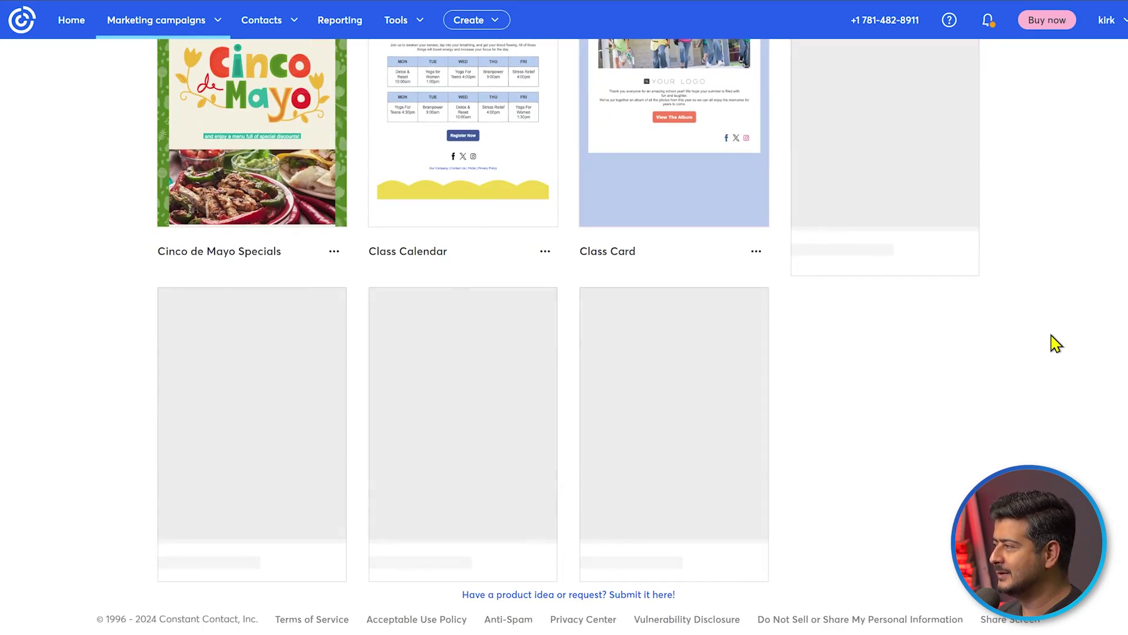
scroll(1052, 347, down, 15)
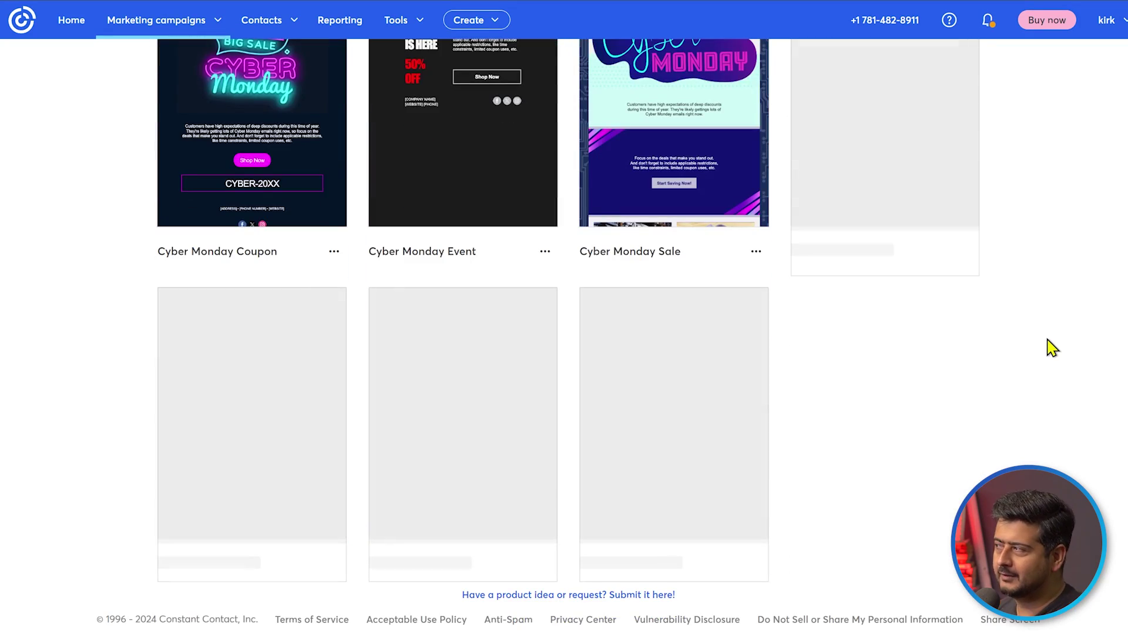
scroll(1052, 347, down, 15)
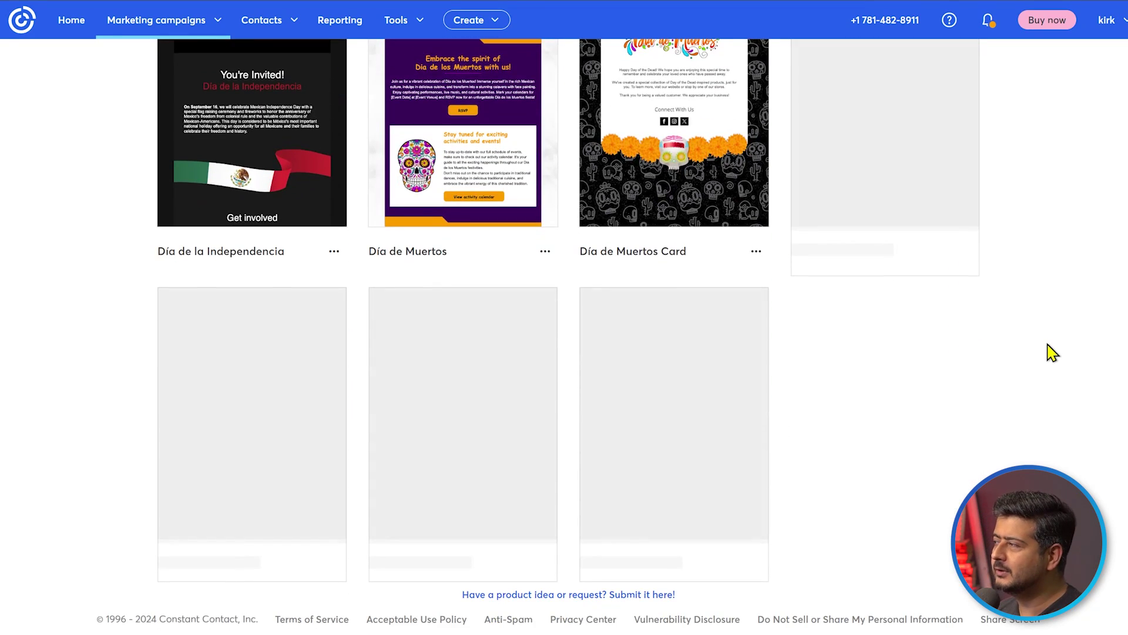
scroll(1051, 359, down, 15)
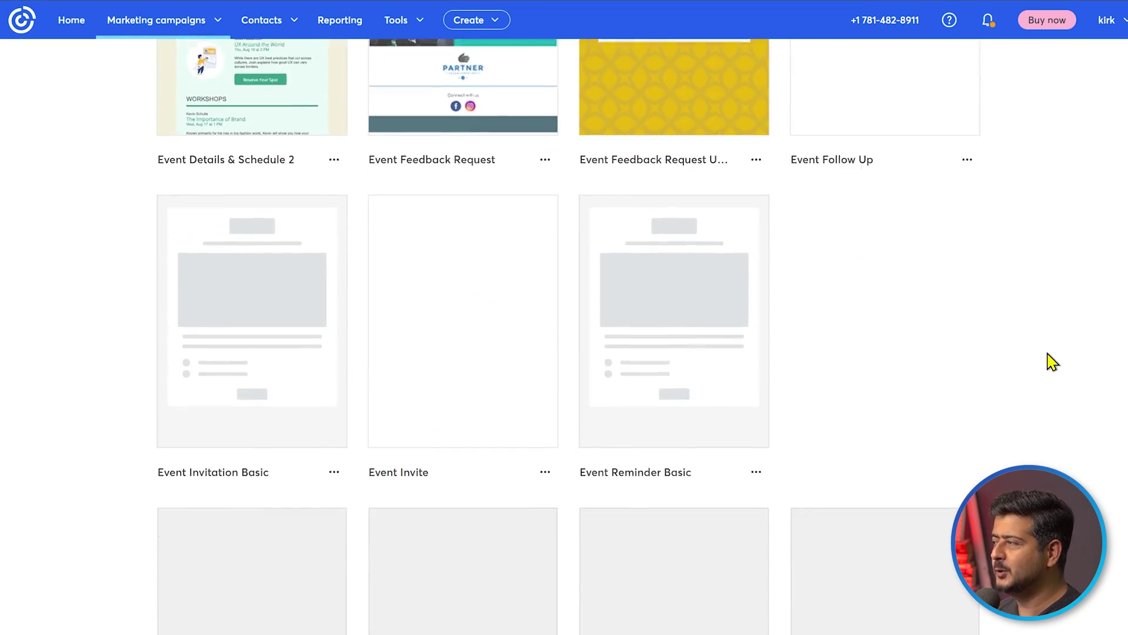
scroll(1054, 369, down, 5)
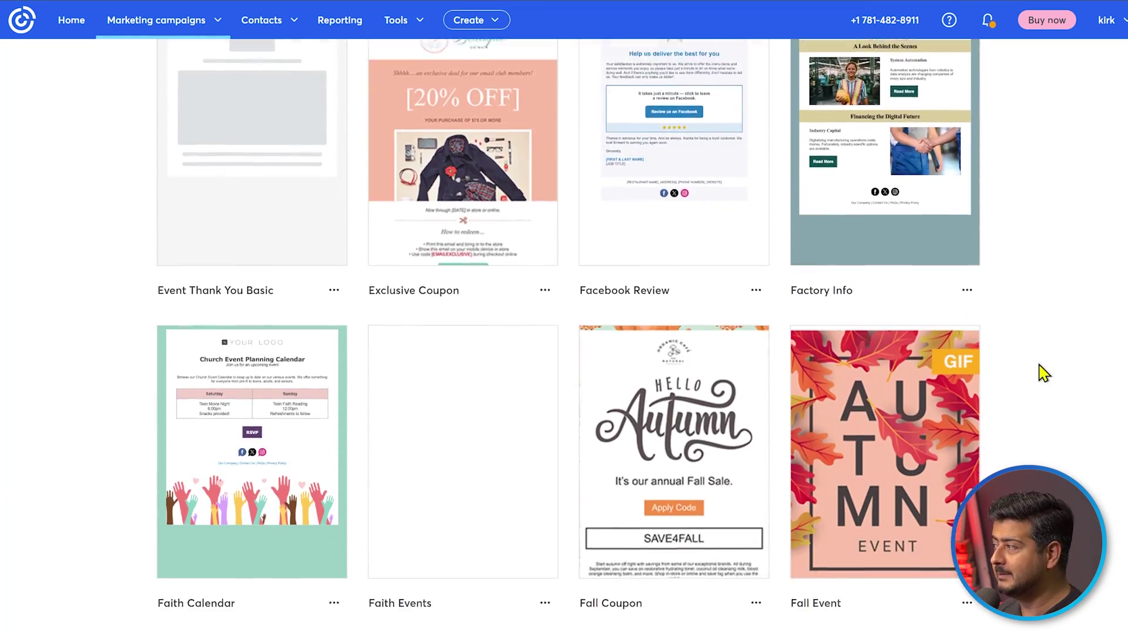
scroll(1049, 356, down, 9)
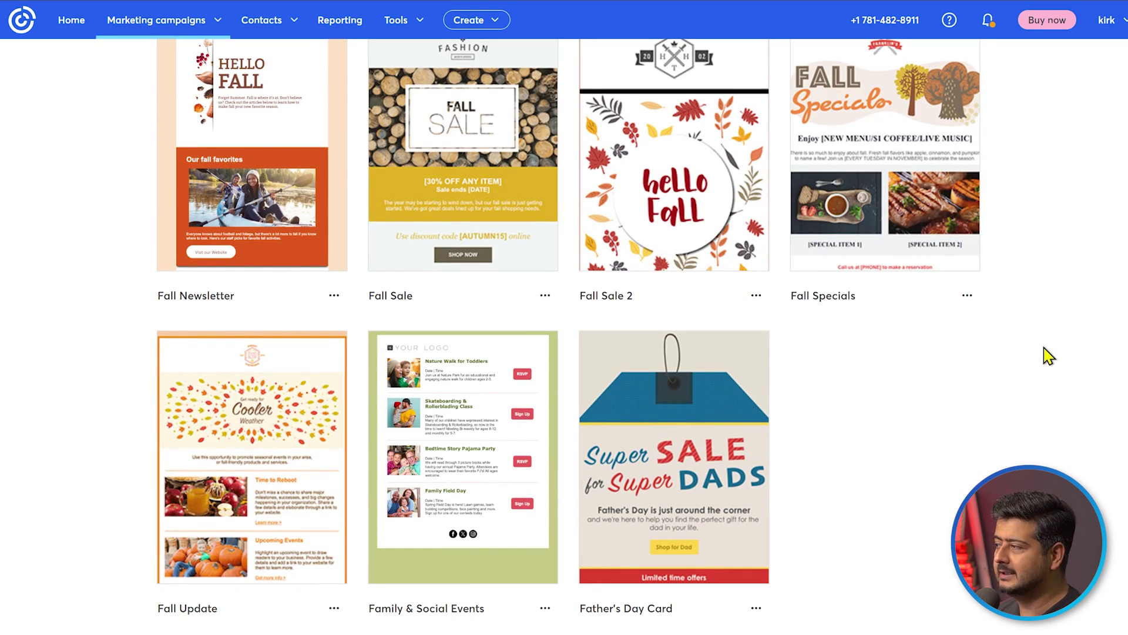
scroll(1049, 356, down, 5)
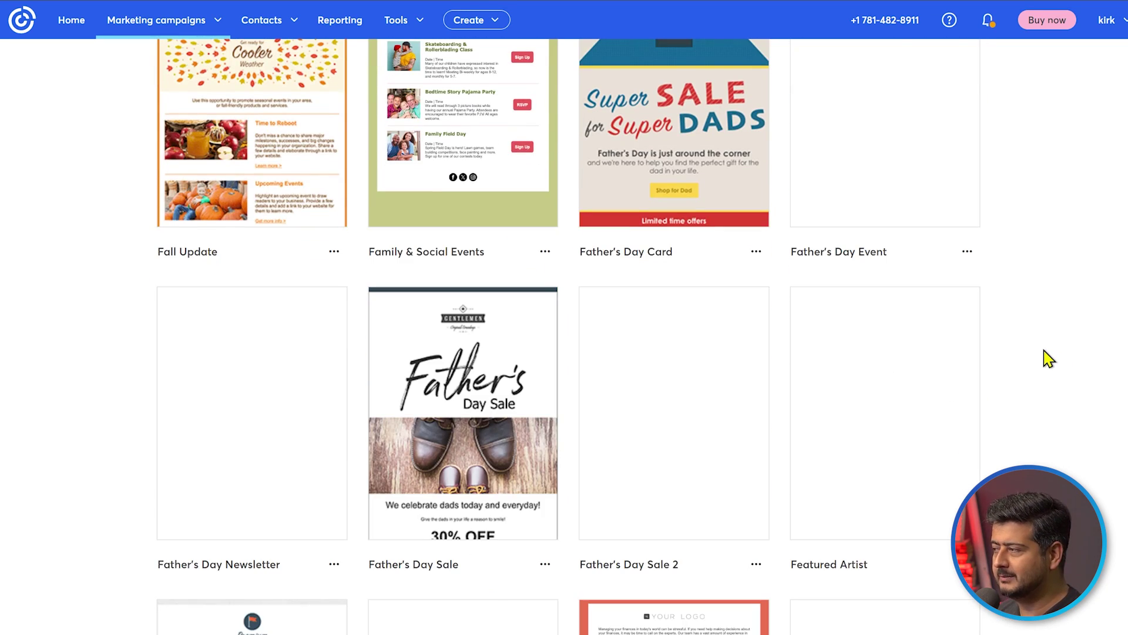
scroll(1049, 359, down, 6)
scroll(1049, 359, down, 4)
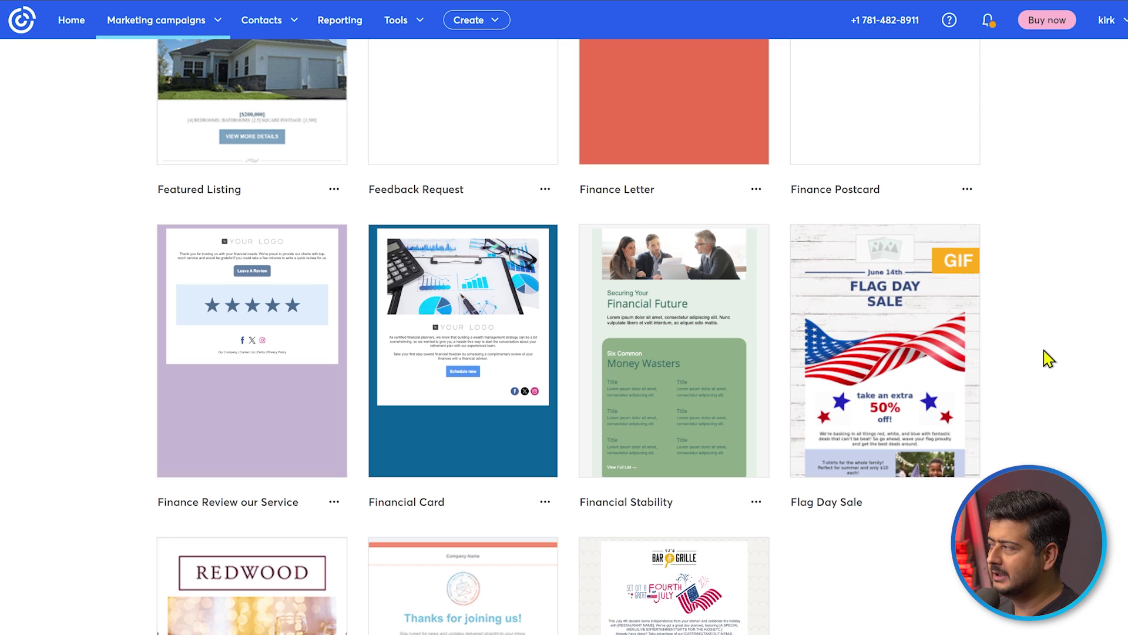
scroll(1051, 352, down, 5)
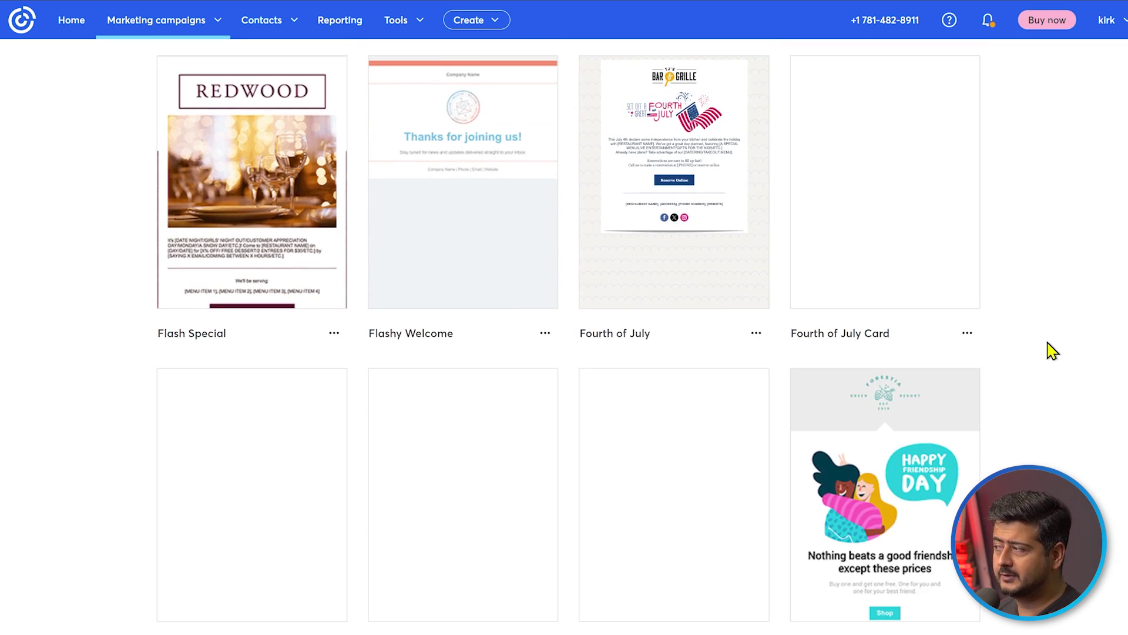
scroll(1065, 348, down, 8)
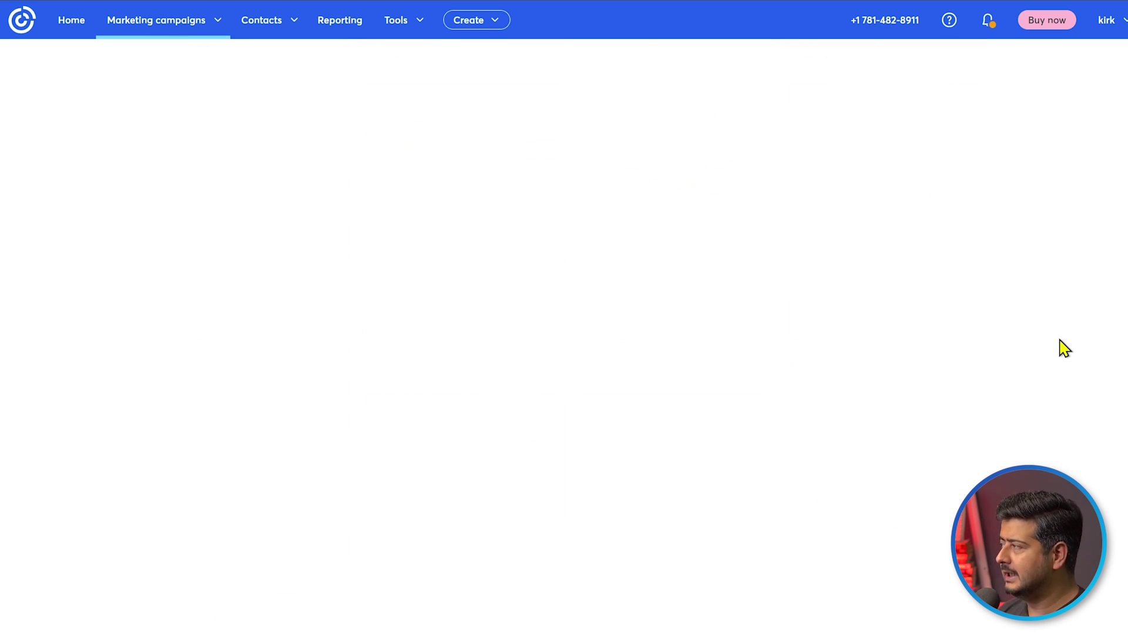
scroll(1065, 348, up, 15)
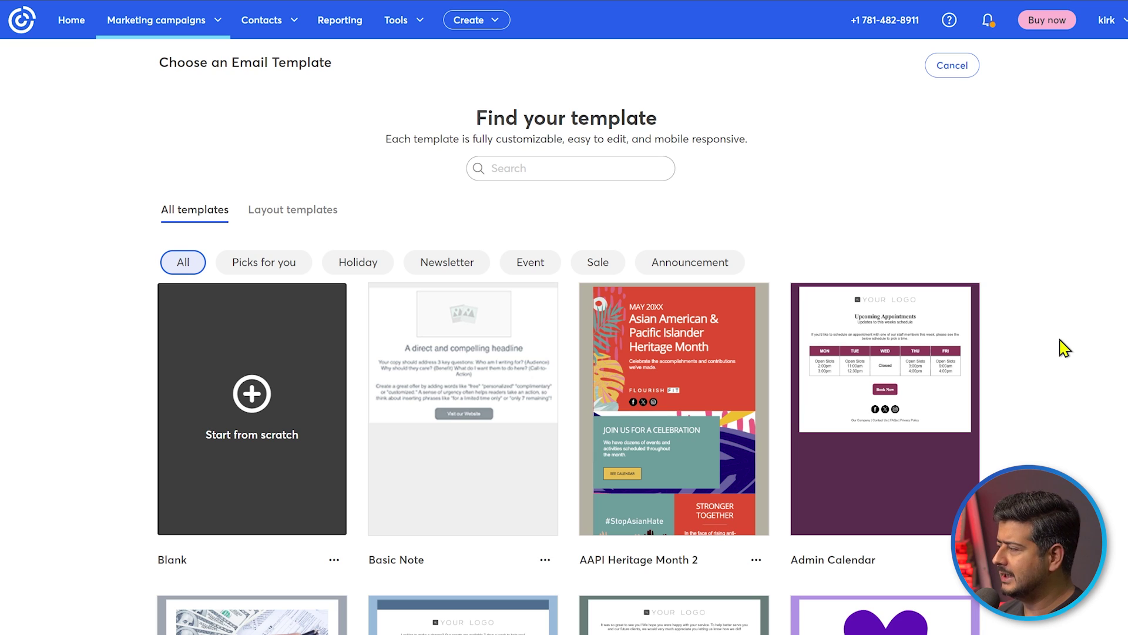
scroll(1065, 347, down, 7)
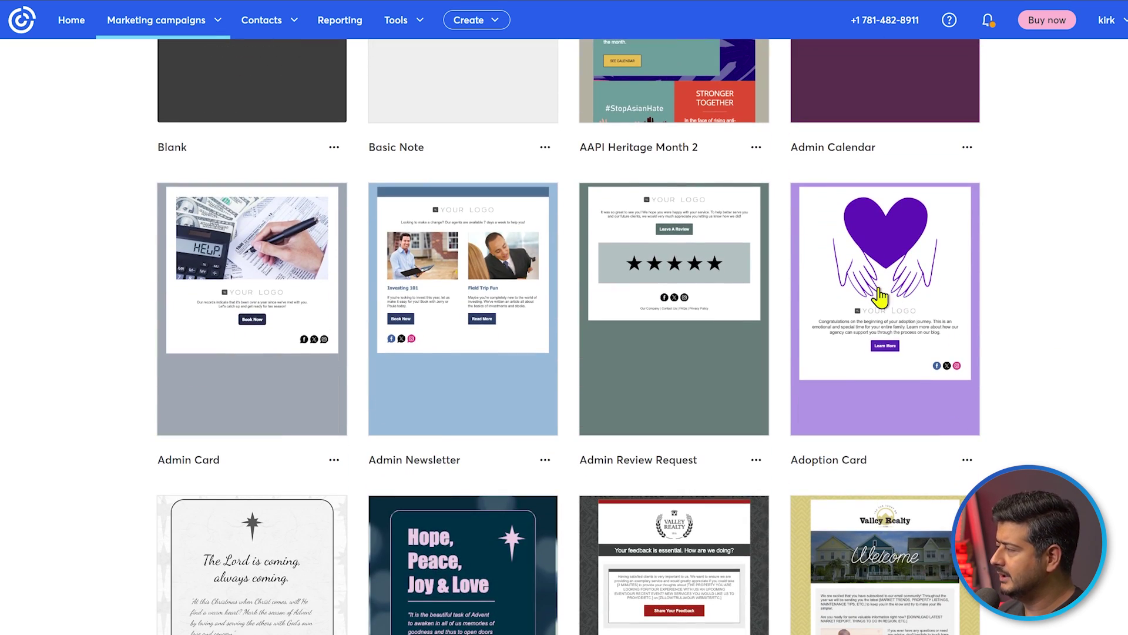
mouse_move(894, 253)
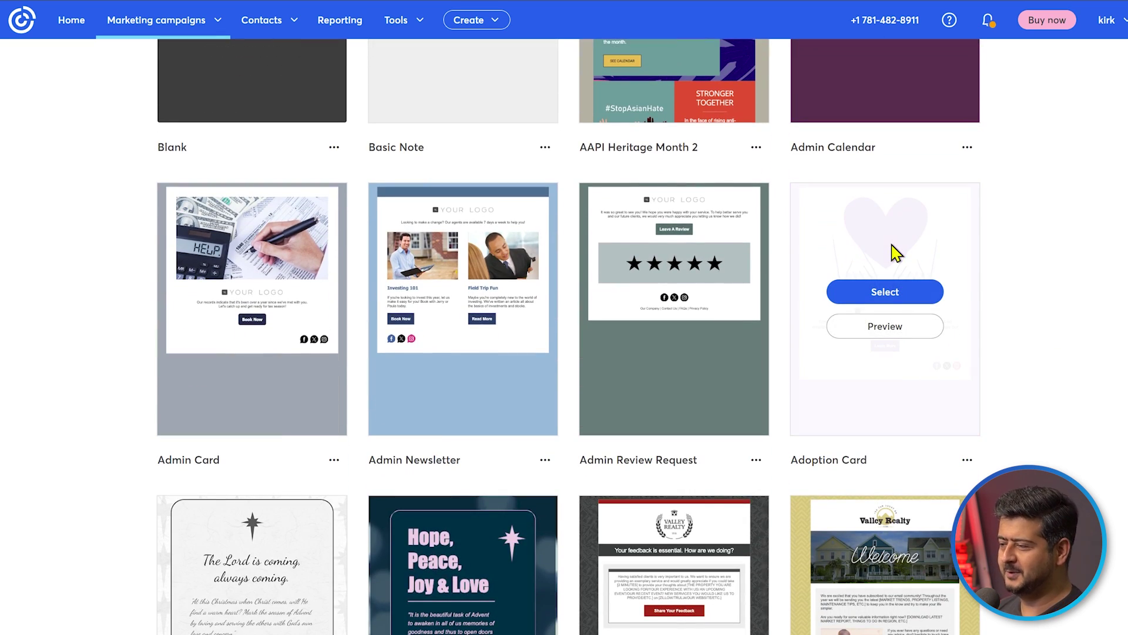
Use the Adoption Card template, then select its heart image and congratulations text blocks
click(894, 298)
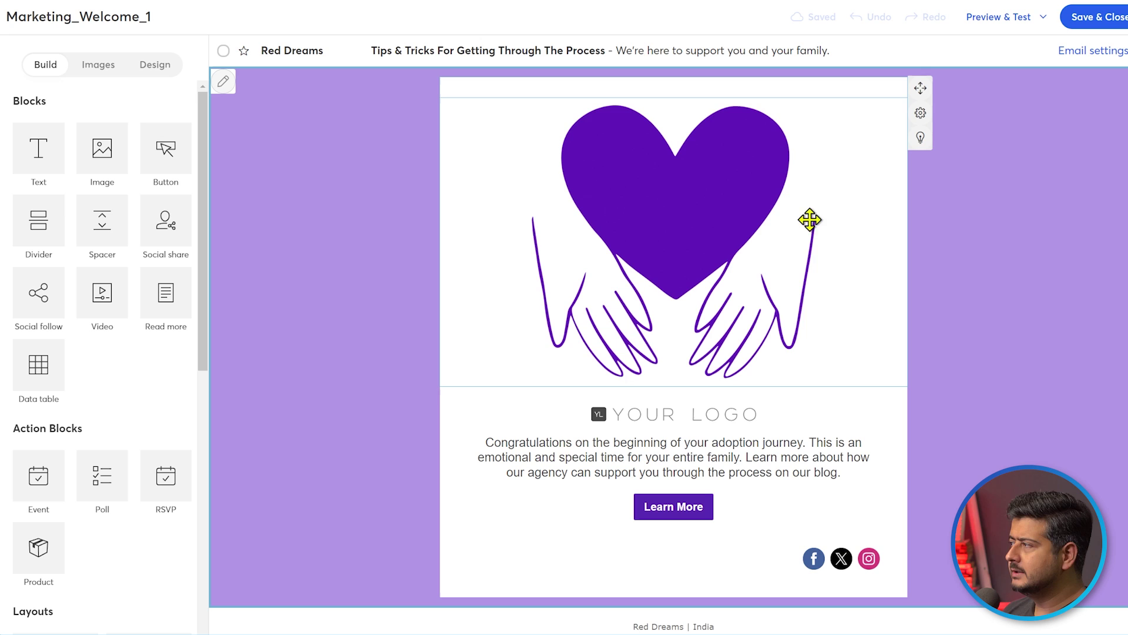
click(696, 185)
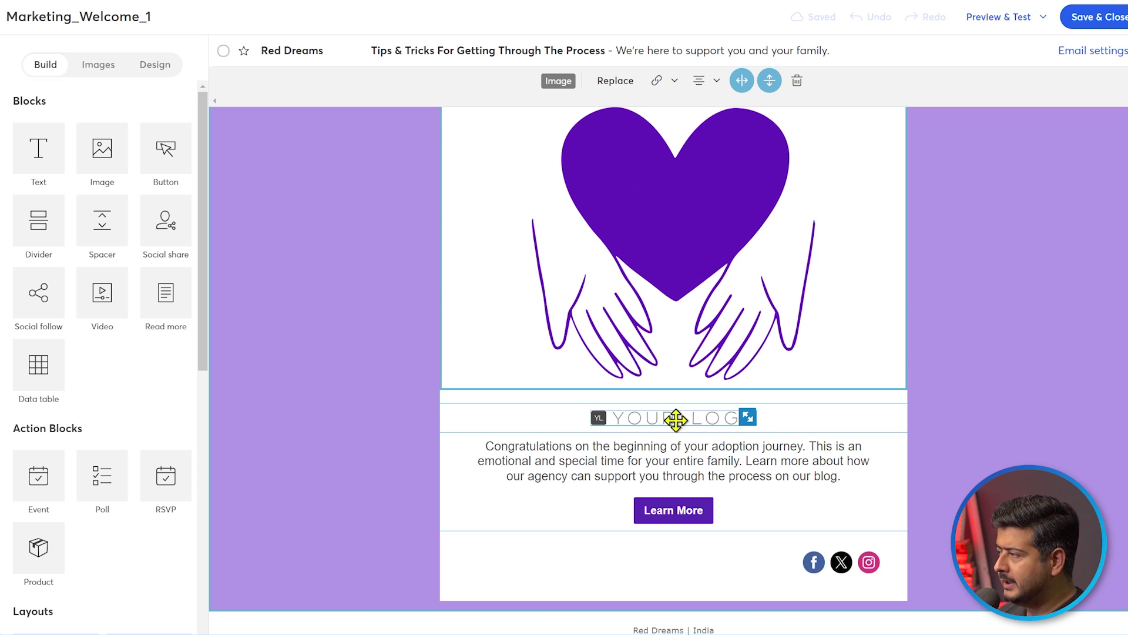
click(603, 463)
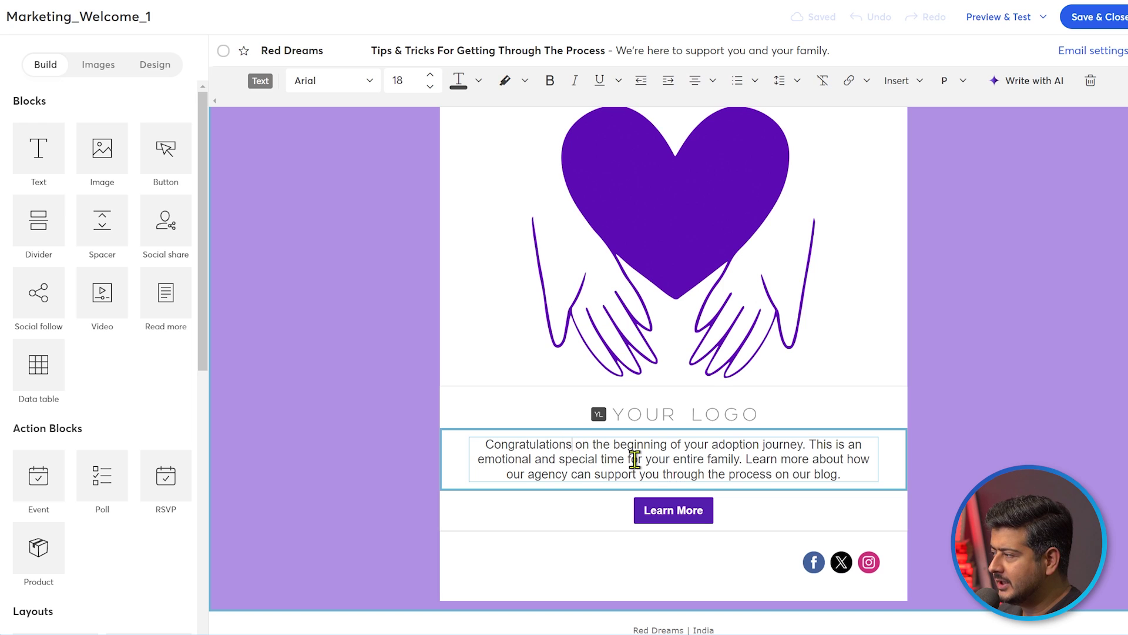
Replace the congratulations paragraph with 'Hey! Thanks for subscribing to me email list.'
drag(843, 473, 448, 449)
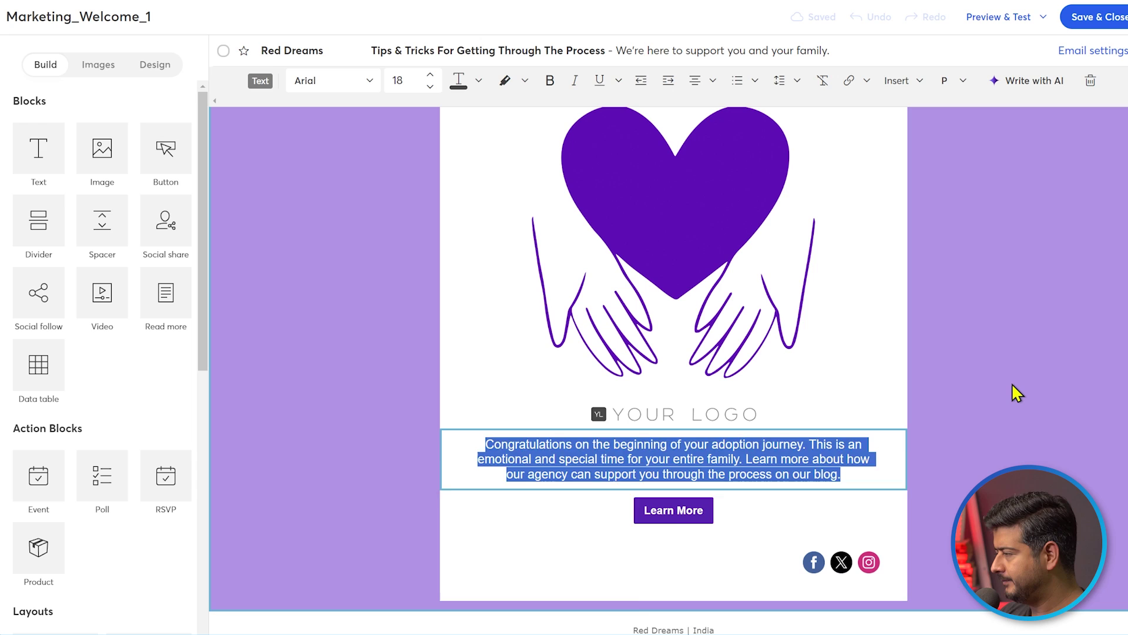
text(Hey! Thak)
key(BackSpace)
text(nks for subscrin)
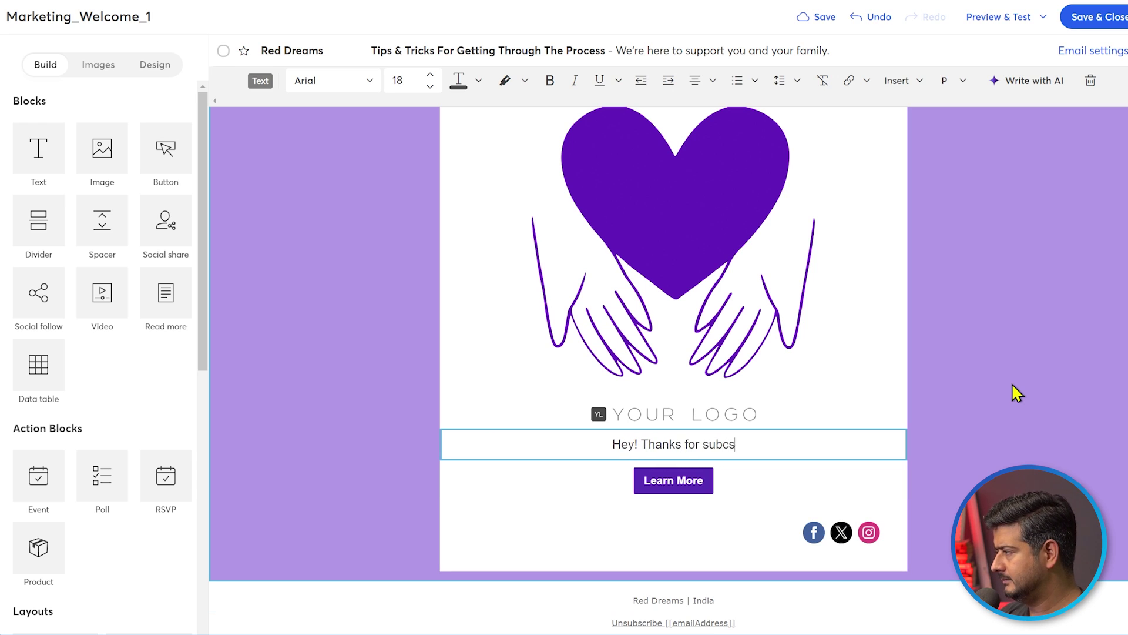
key(BackSpace)
text(bing to me email list.)
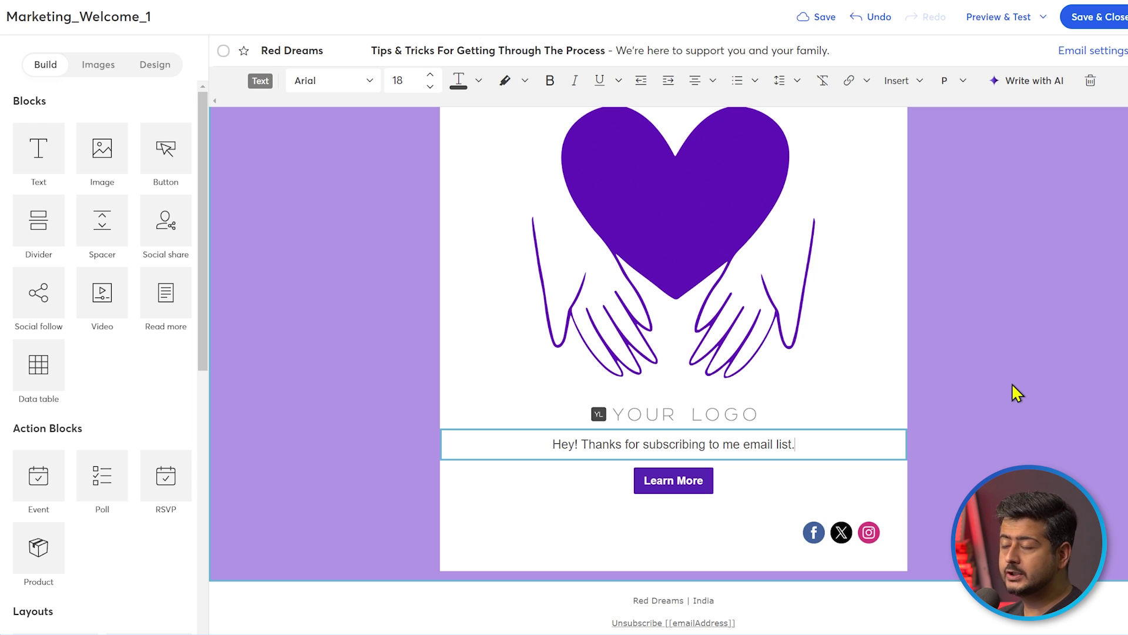
Change the button label from Learn More to 'Thank You'
right_click(1011, 382)
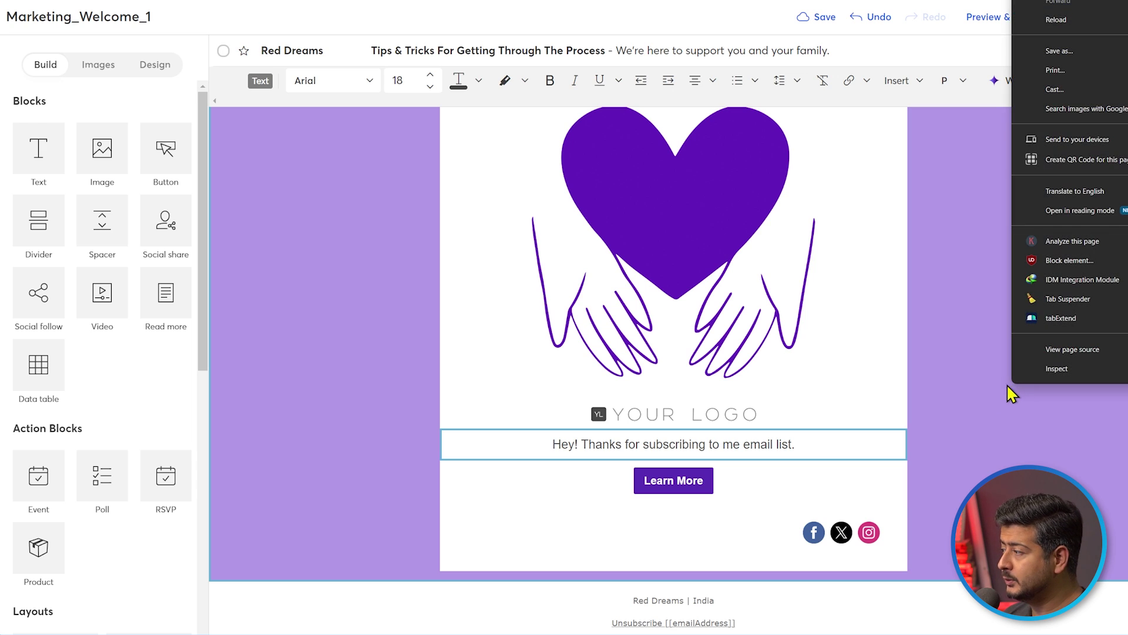
click(674, 480)
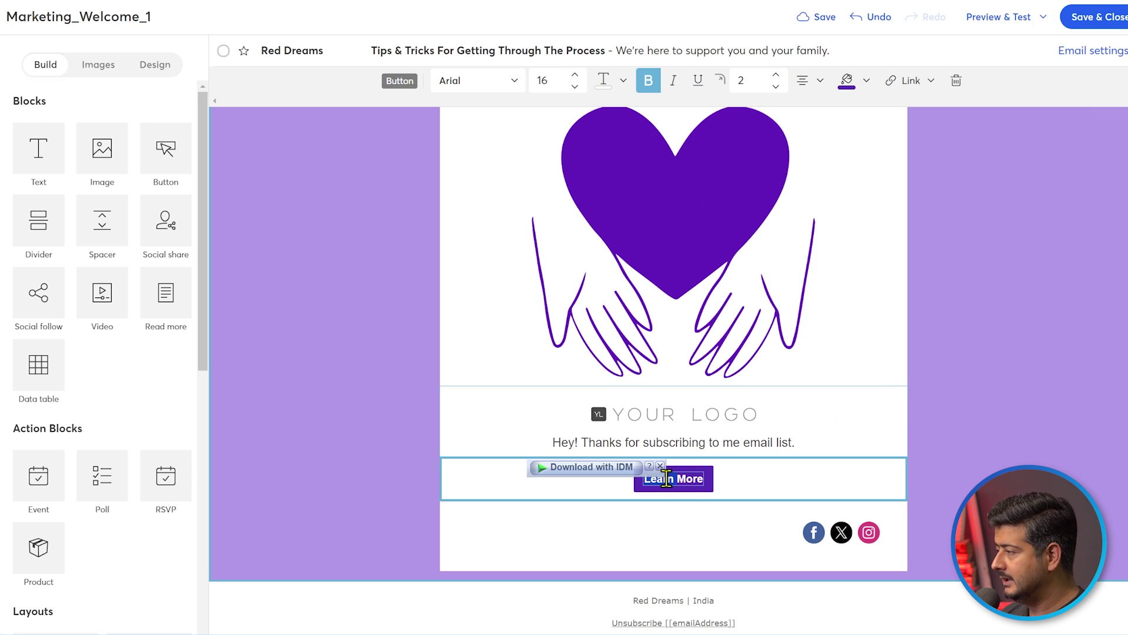
click(660, 466)
triple_click(675, 482)
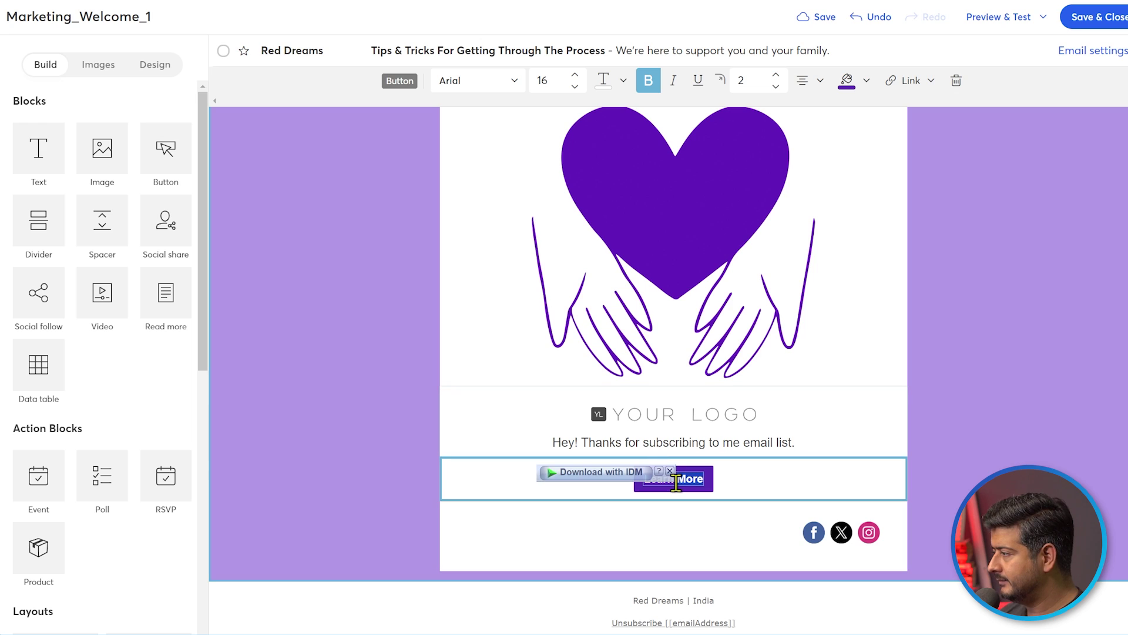
text(Thank You)
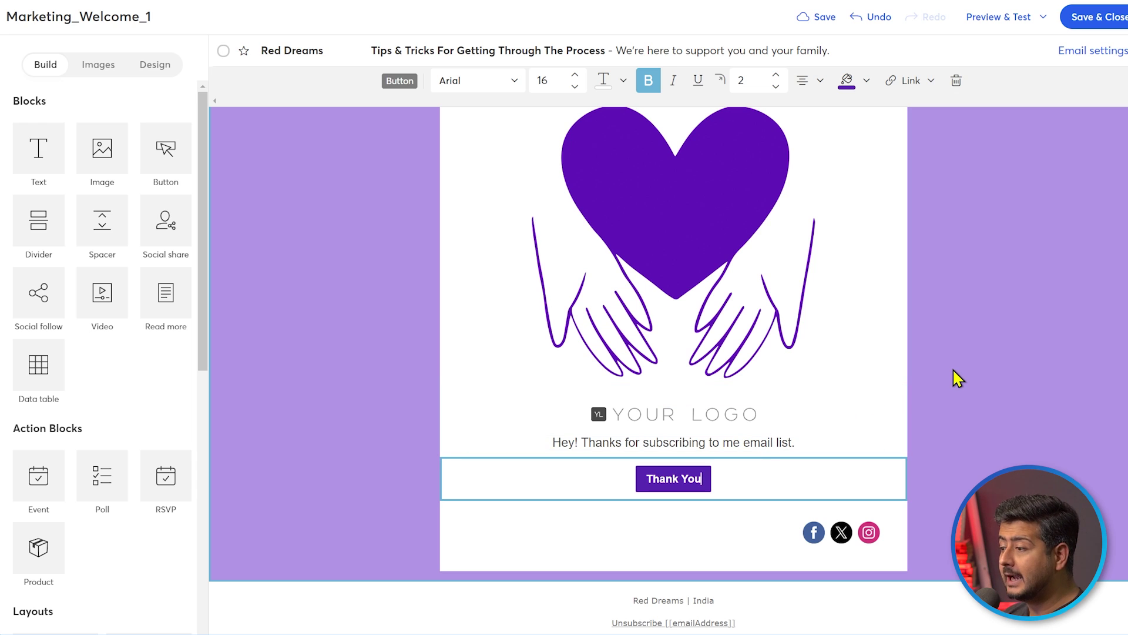
click(973, 322)
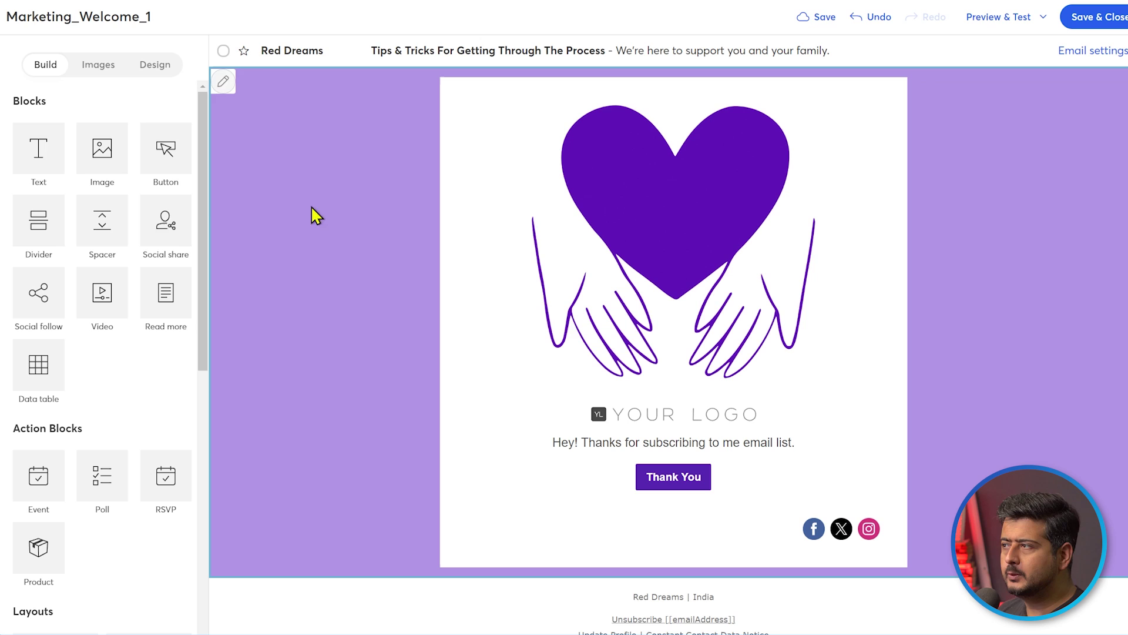
scroll(100, 283, down, 1)
scroll(100, 283, up, 1)
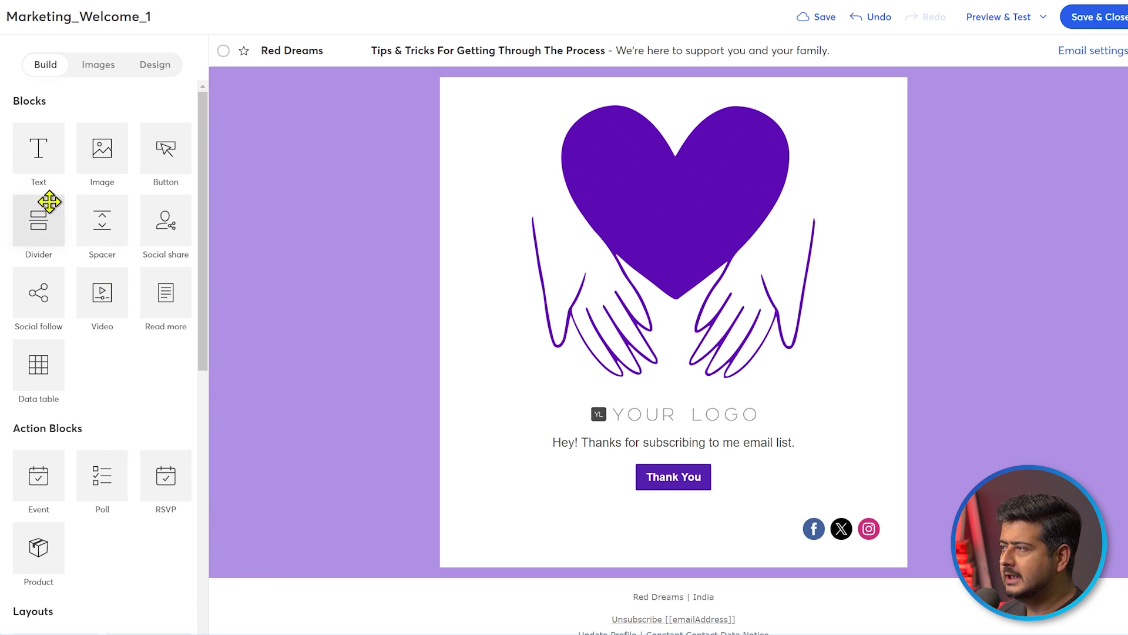
drag(45, 148, 608, 455)
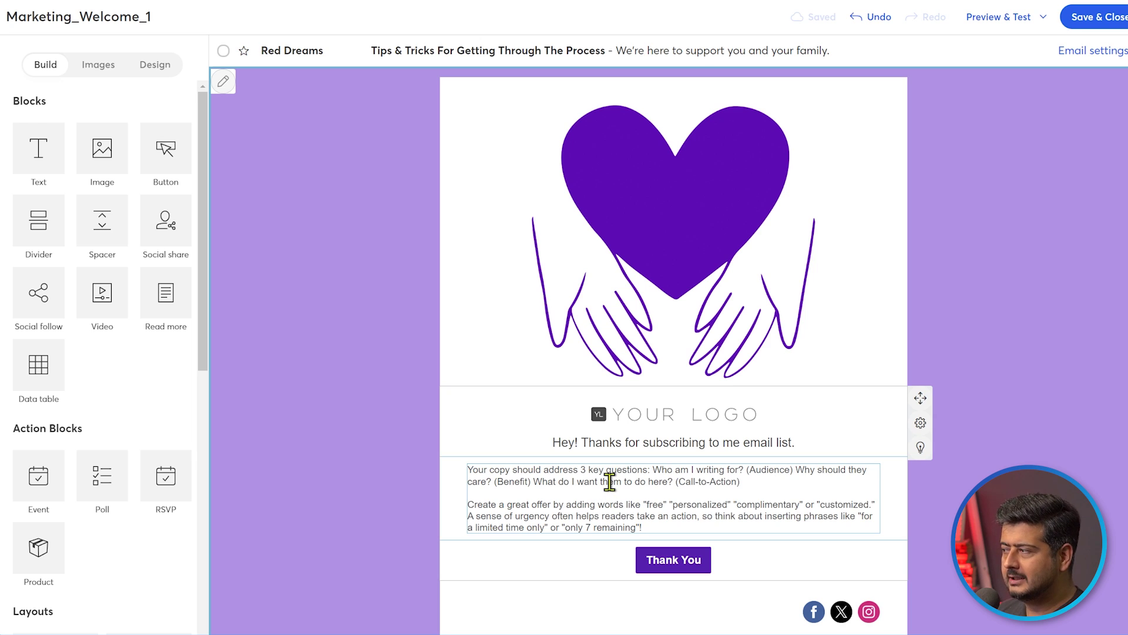
click(762, 470)
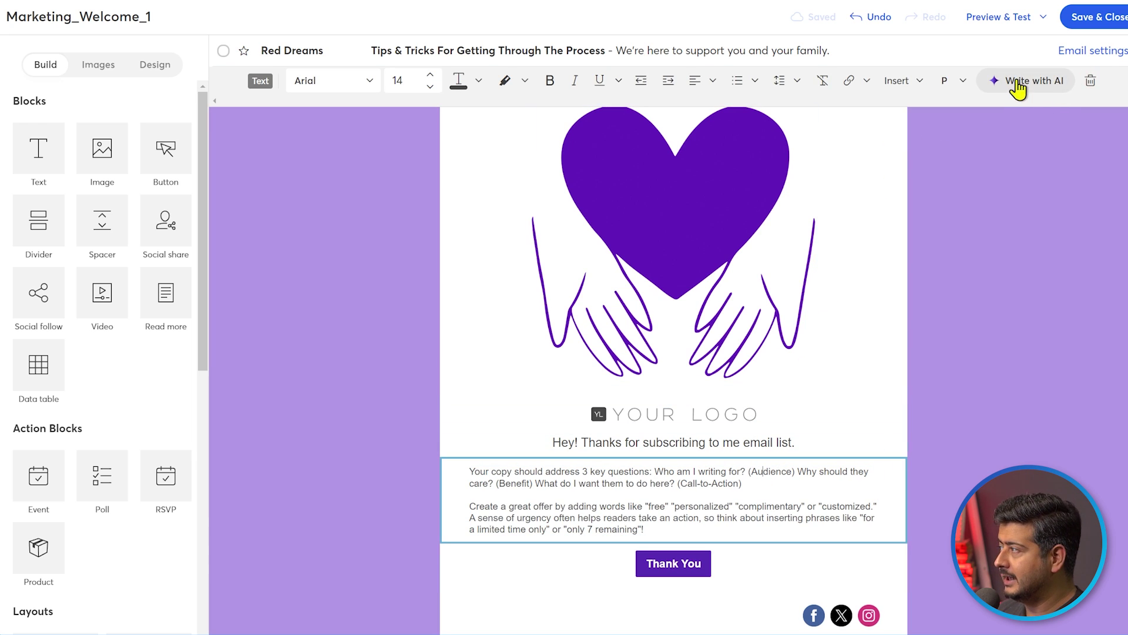
click(1090, 80)
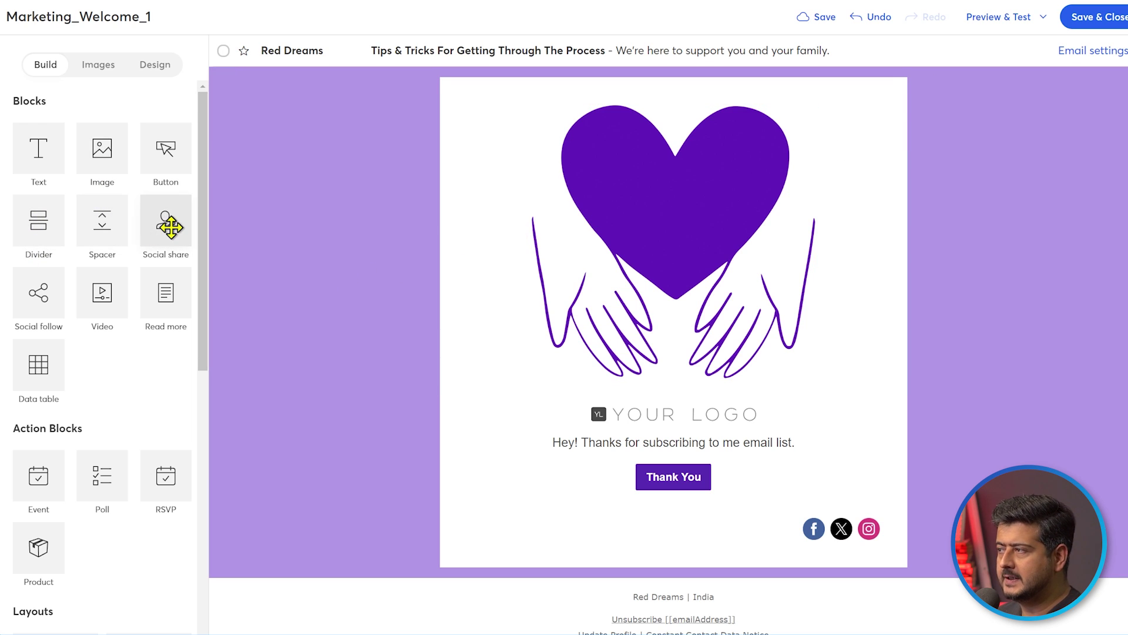
scroll(104, 285, down, 3)
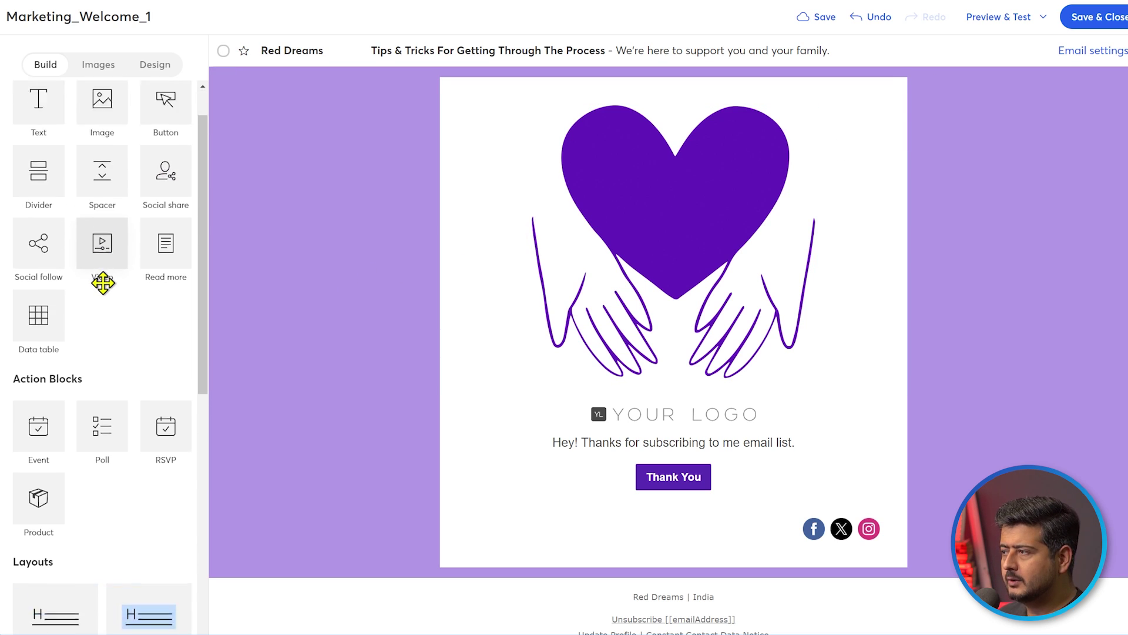
scroll(106, 288, down, 1)
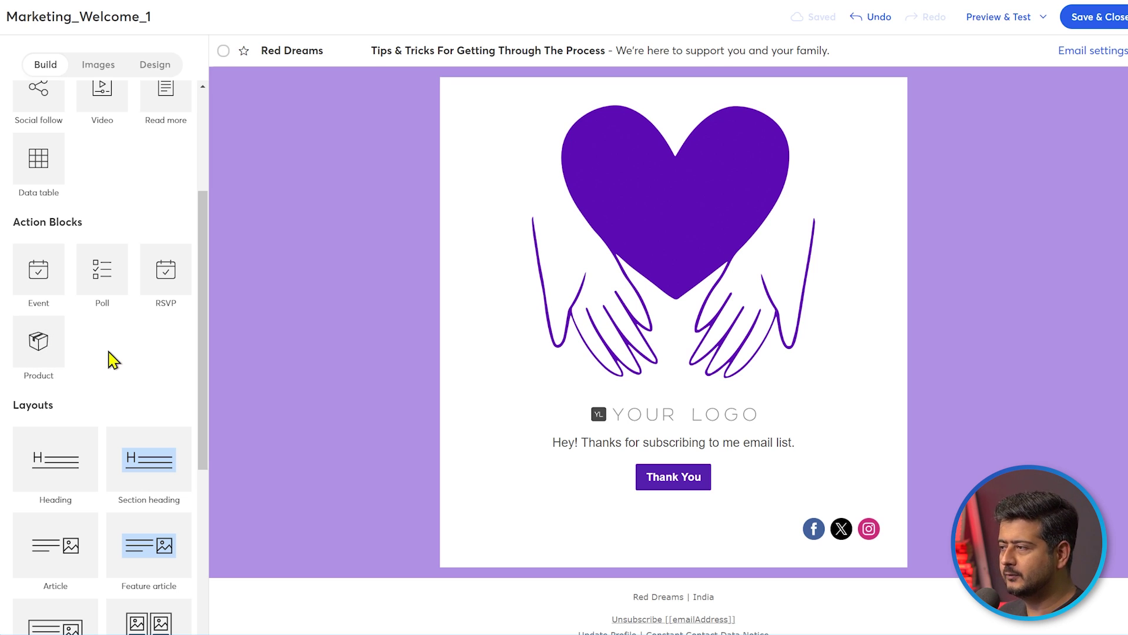
scroll(111, 360, down, 4)
scroll(109, 213, down, 2)
scroll(109, 212, down, 1)
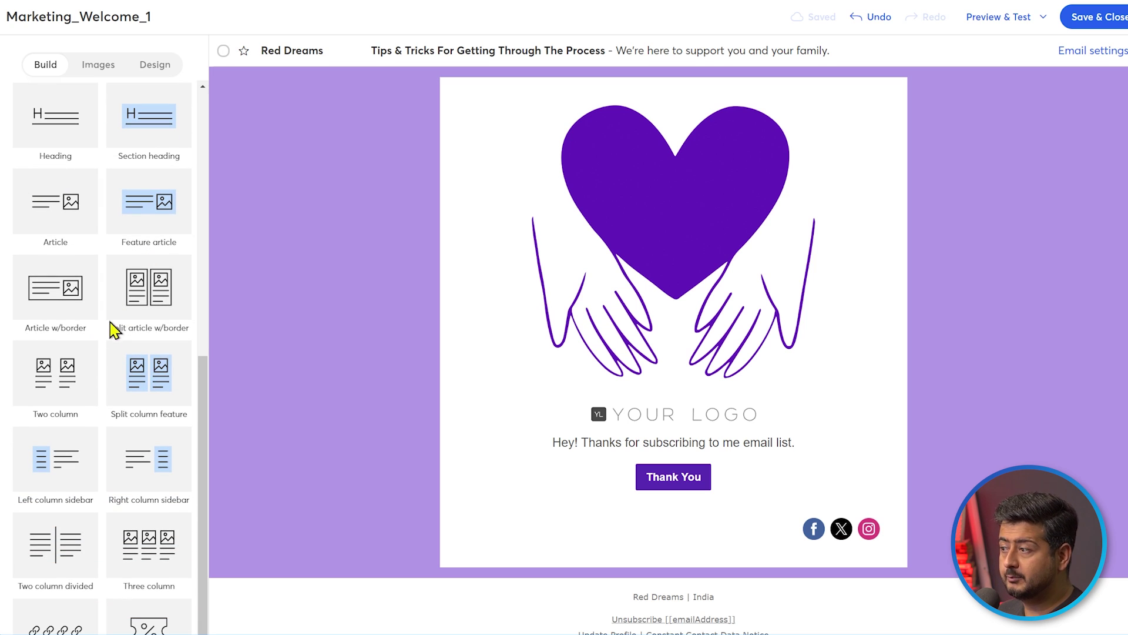
scroll(109, 311, down, 2)
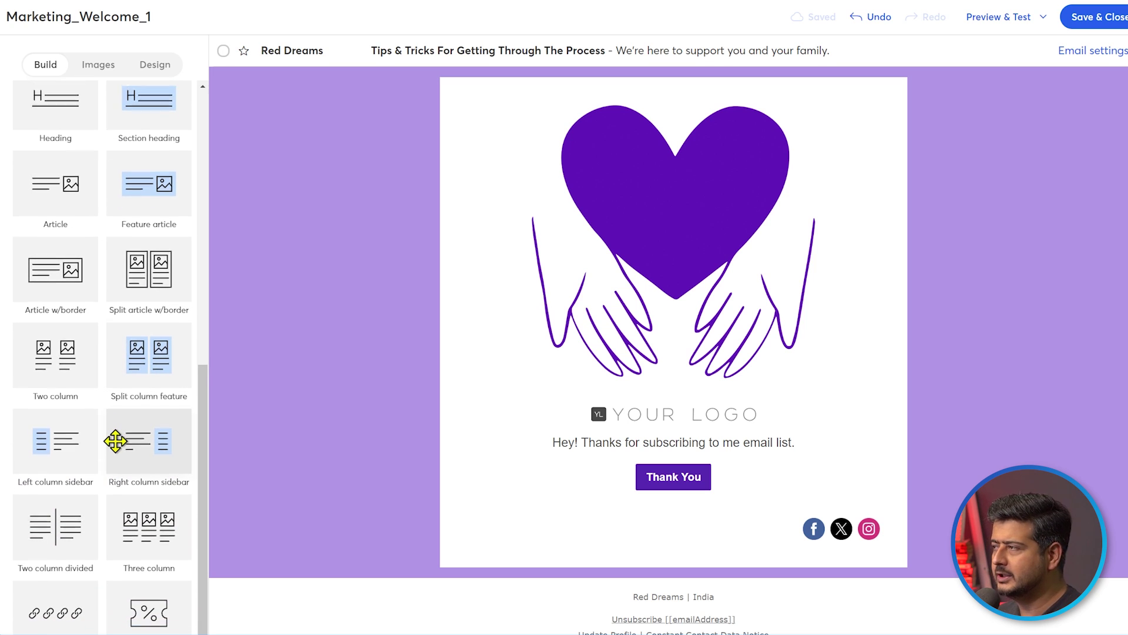
scroll(114, 440, up, 5)
scroll(144, 372, up, 5)
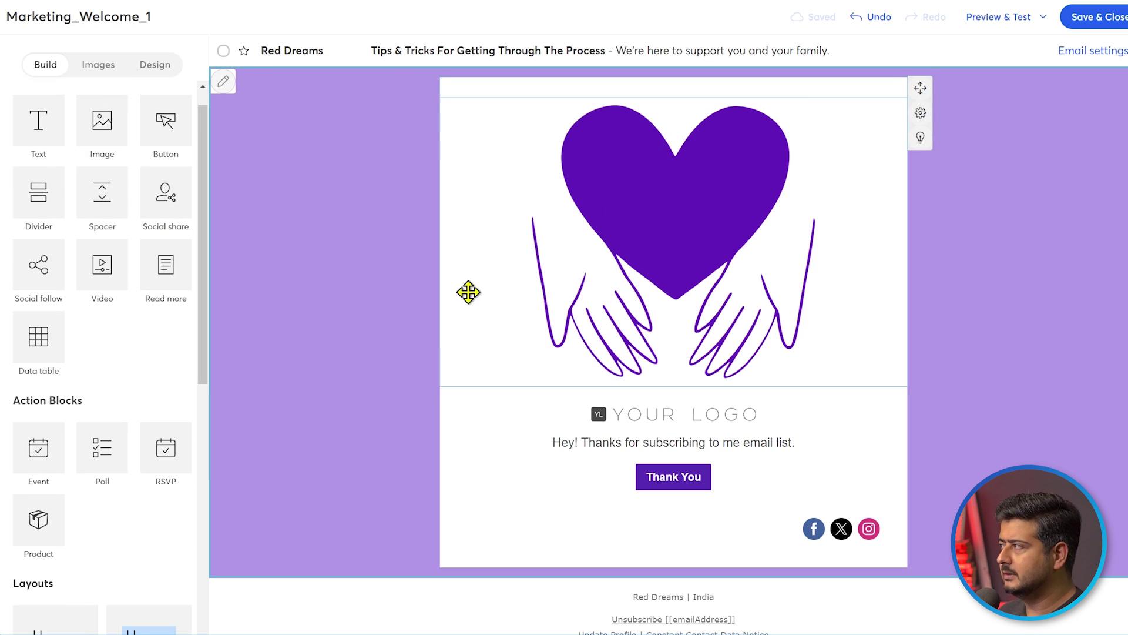
click(120, 69)
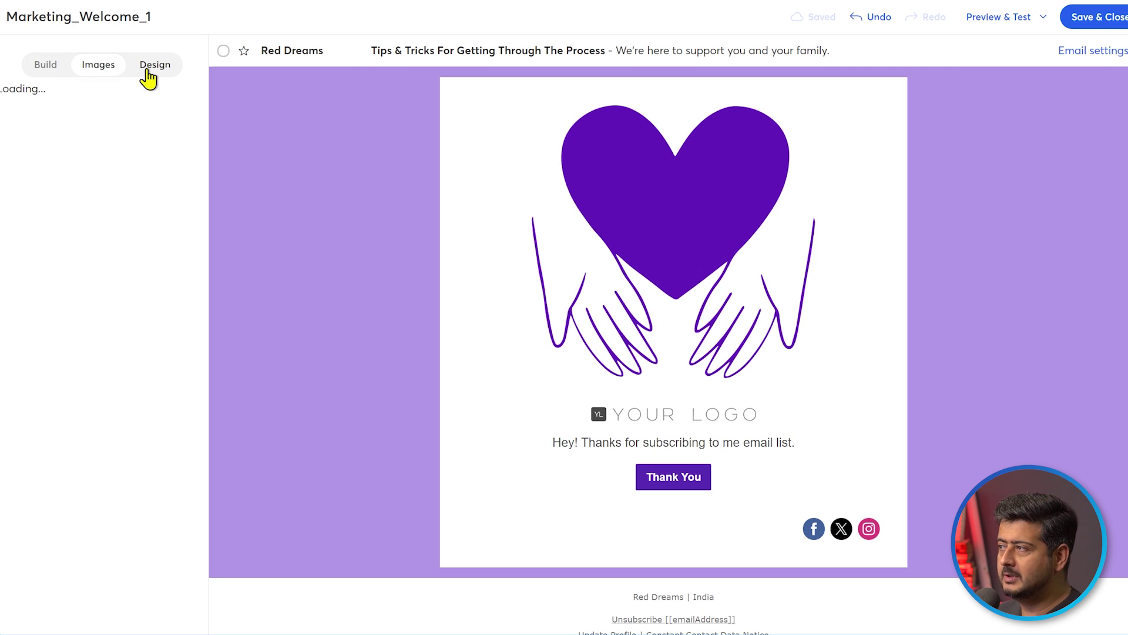
click(146, 70)
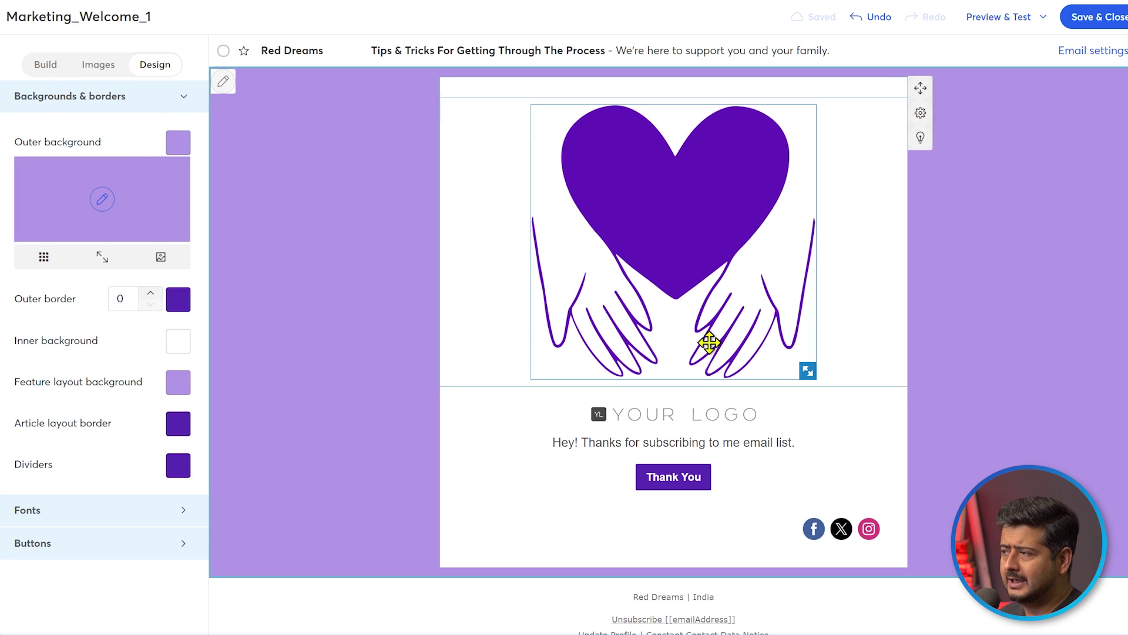
click(47, 66)
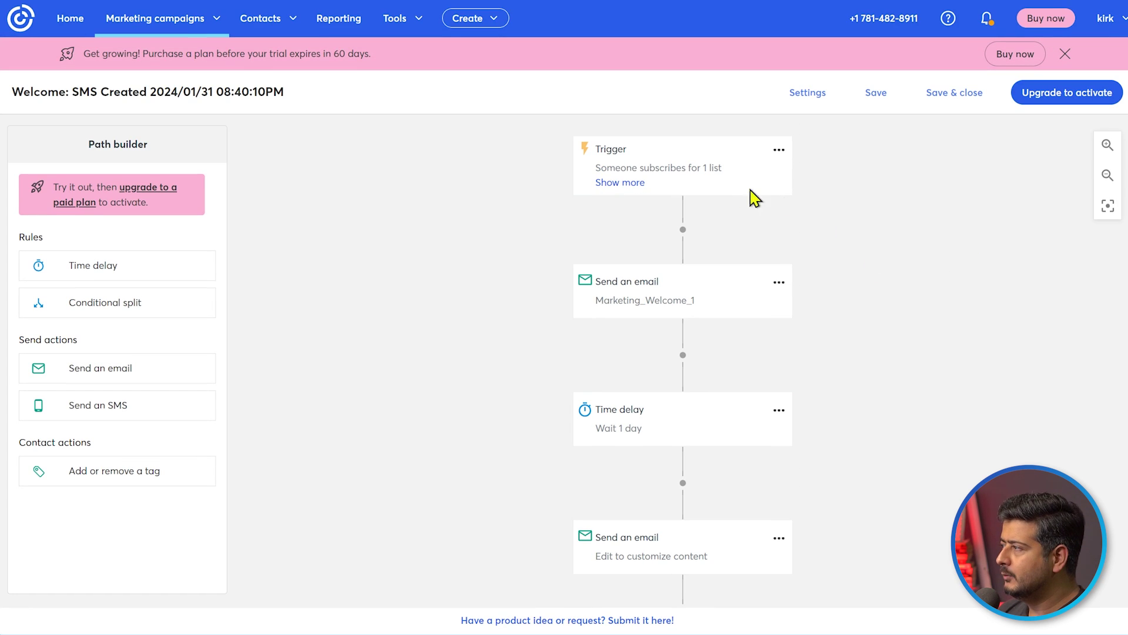
Scroll down the Welcome: SMS path and close the trial expiry banner
scroll(768, 282, down, 1)
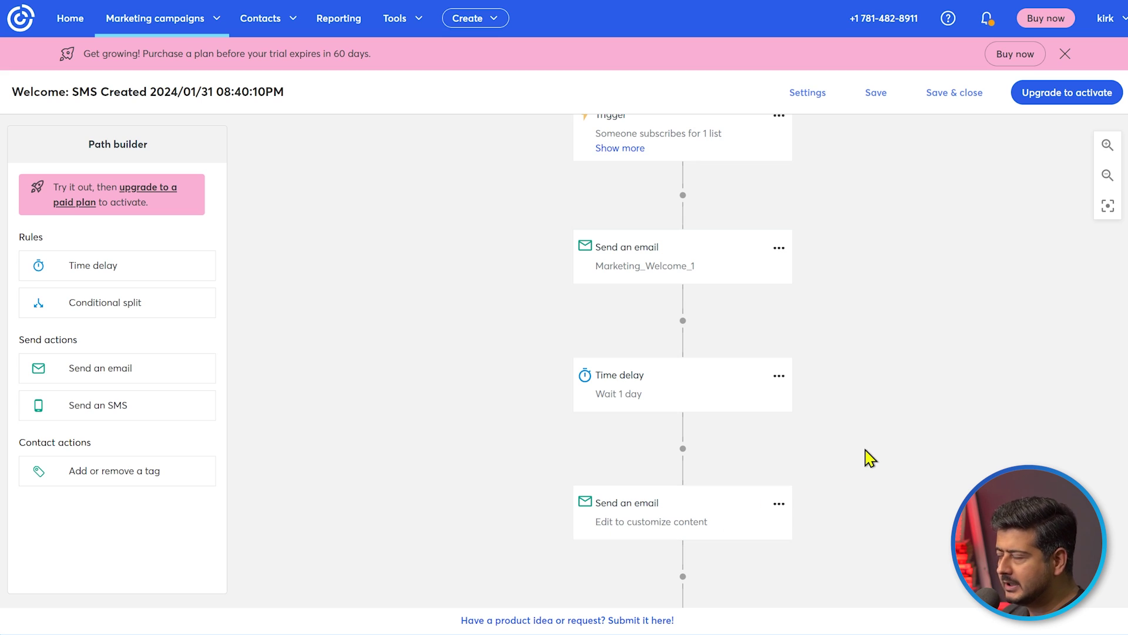
click(1065, 53)
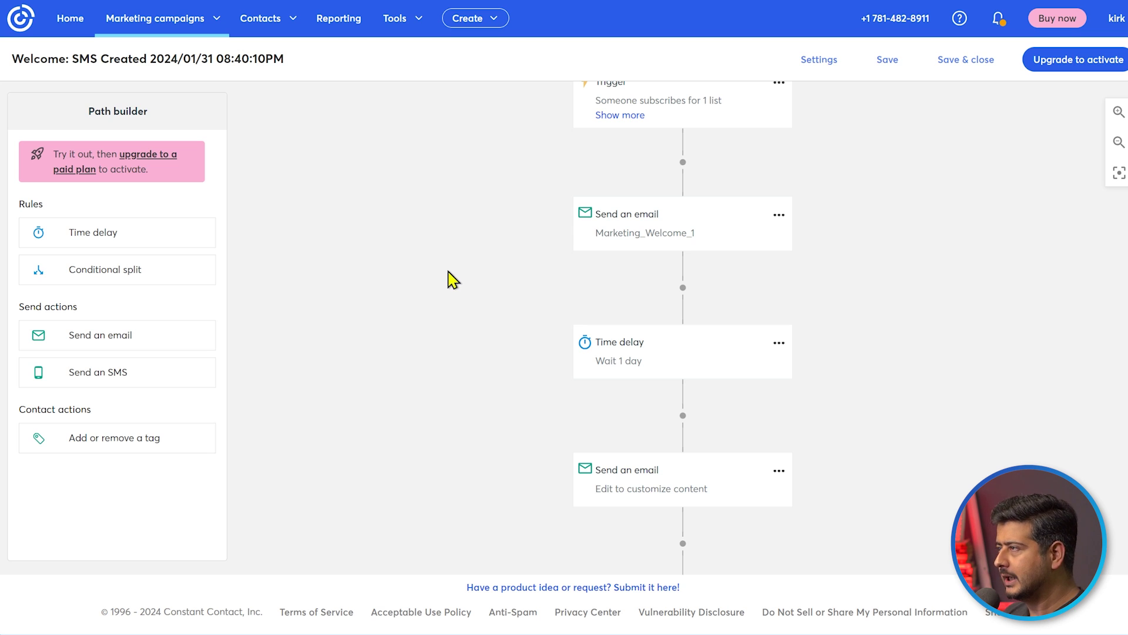
From Marketing campaigns, start creating a new email and close the trial banner
click(221, 22)
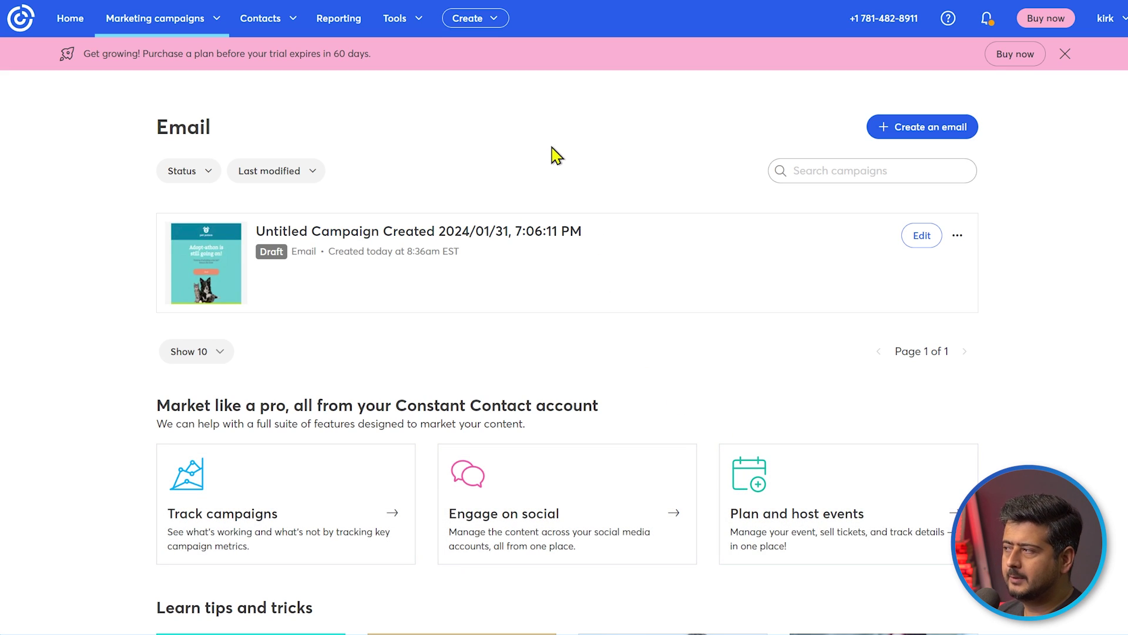
click(901, 128)
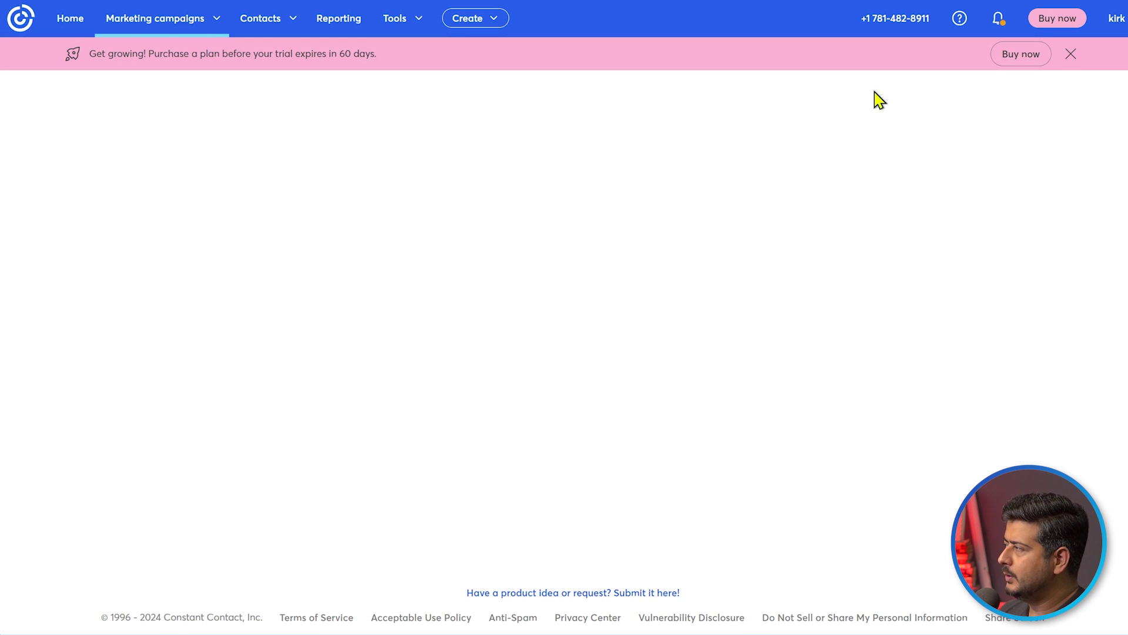
click(1069, 54)
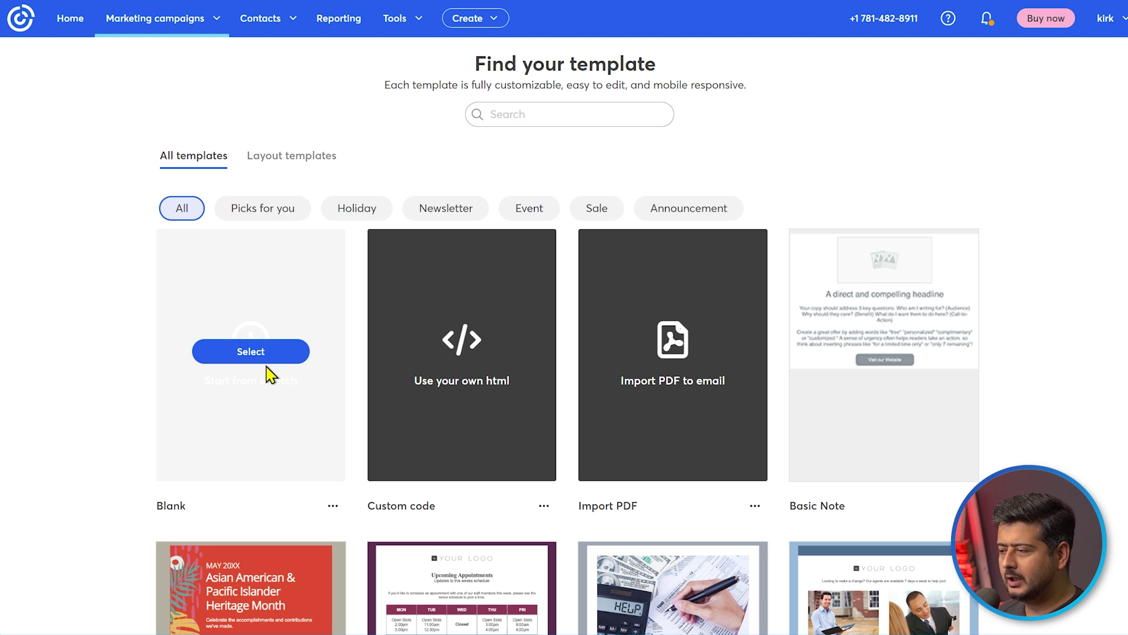
Scroll the template gallery down to the Animal Adoption Event template
mouse_move(220, 331)
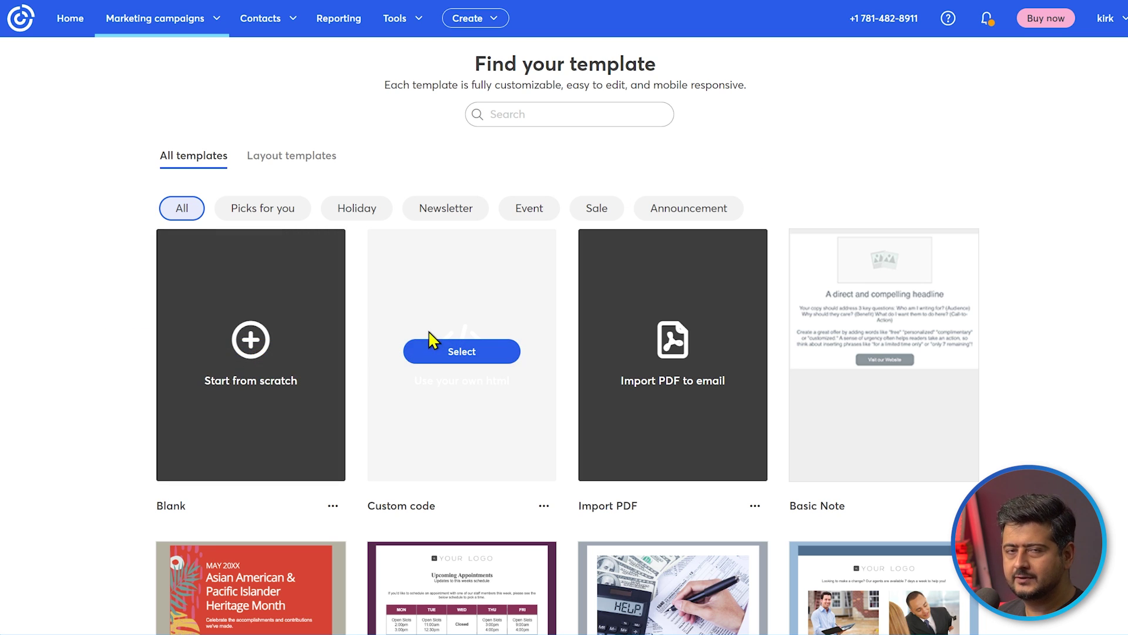
mouse_move(714, 321)
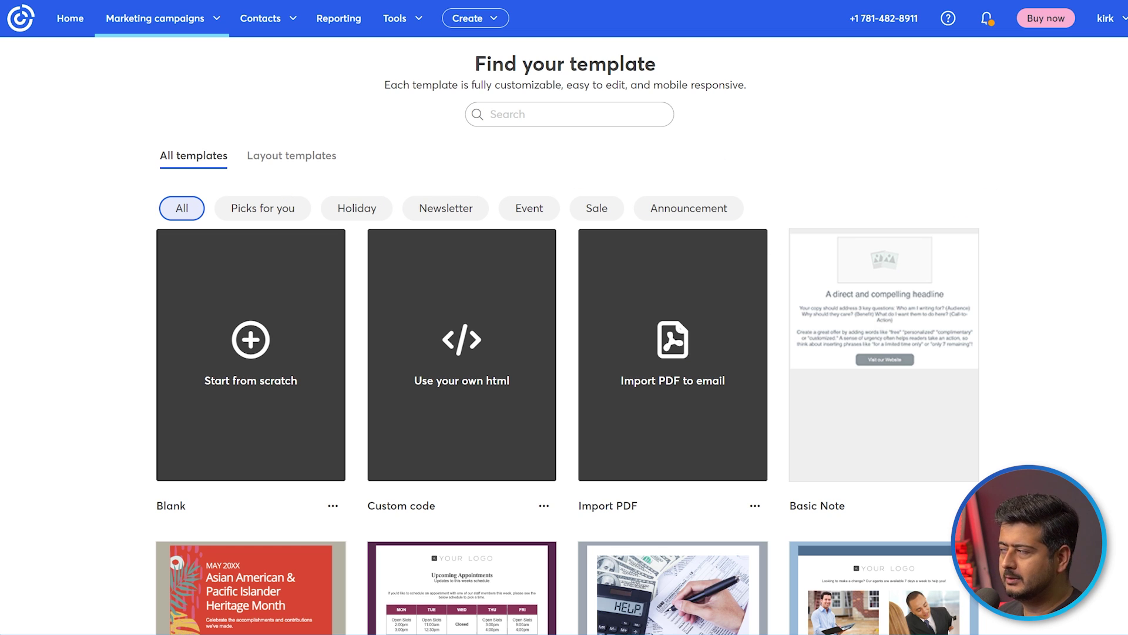
scroll(1022, 330, down, 3)
scroll(1021, 329, down, 15)
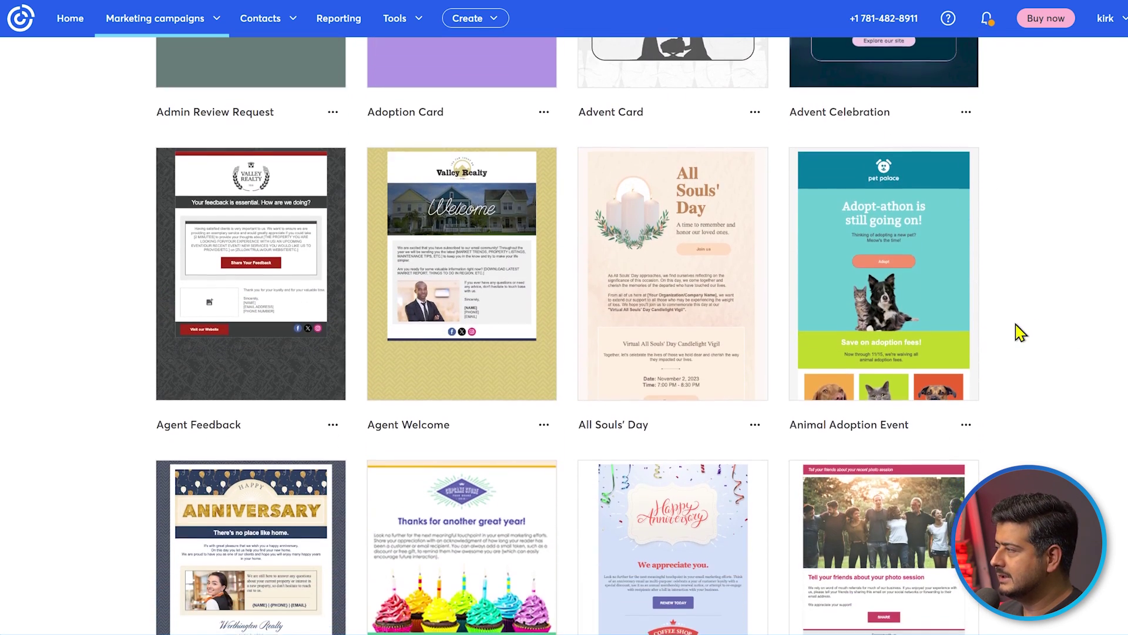
mouse_move(800, 309)
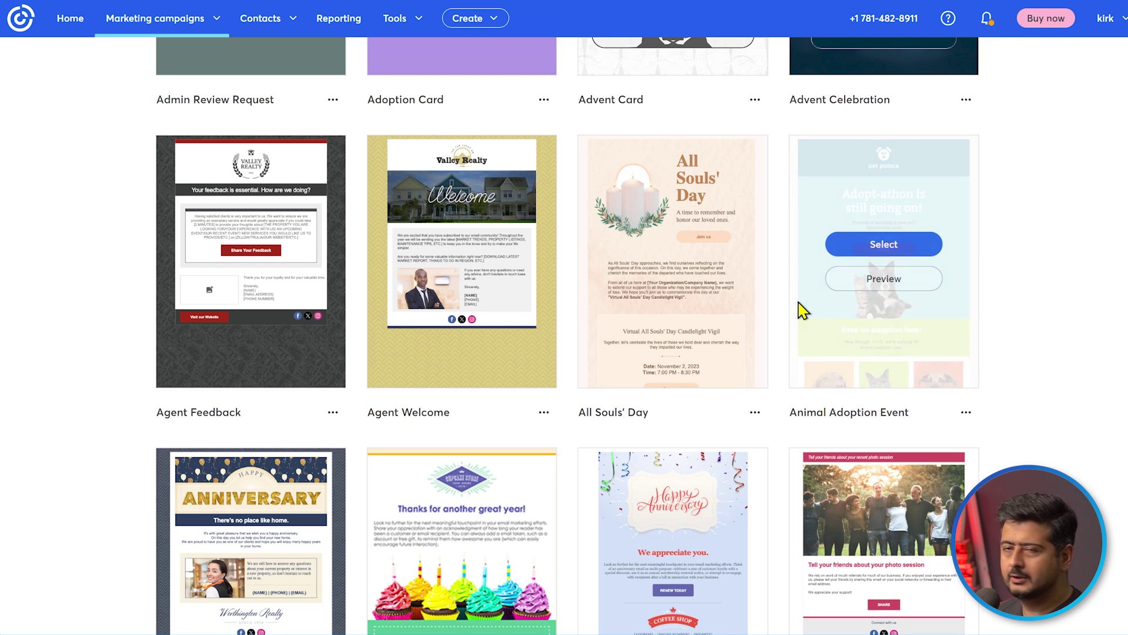
Build the email from the Animal Adoption Event template and scroll through its Pet Palace content
click(905, 237)
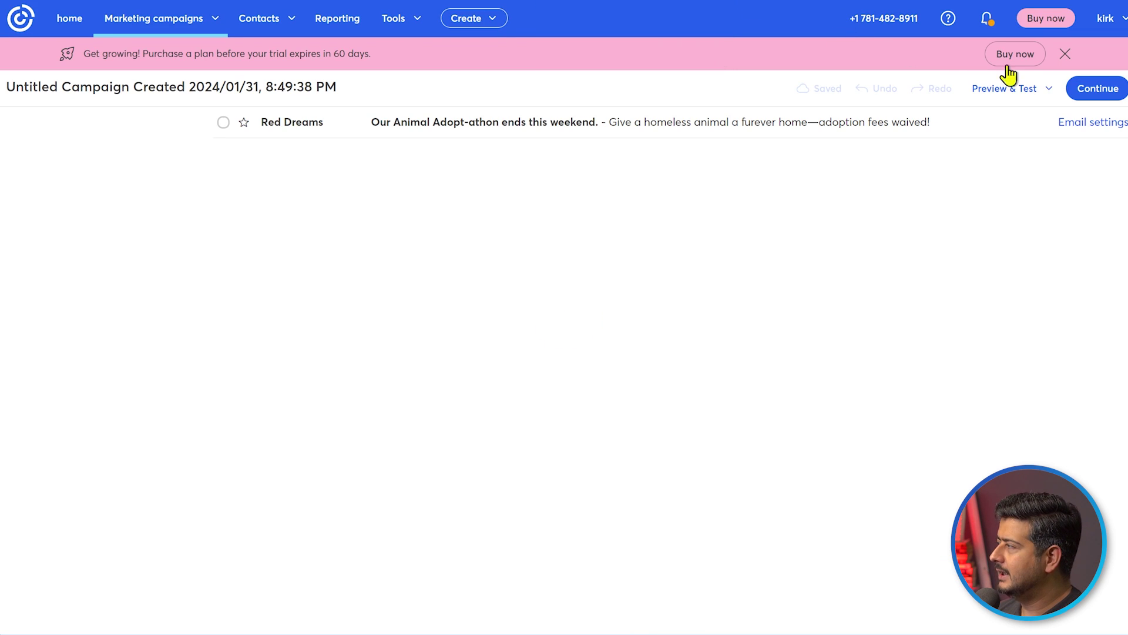
click(1065, 54)
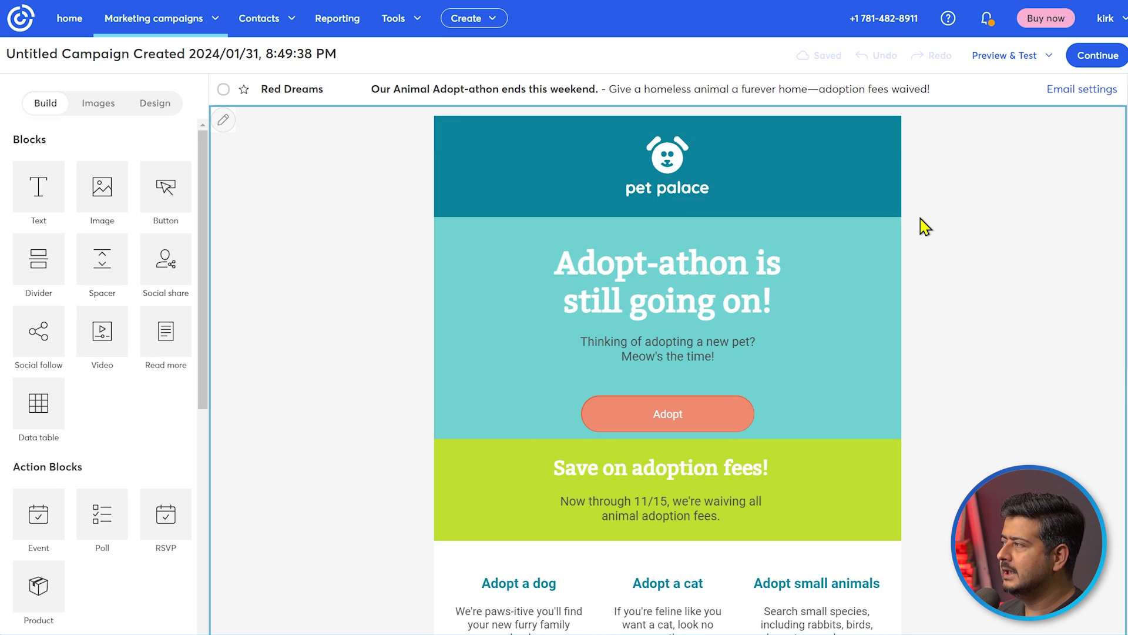
scroll(940, 259, down, 3)
scroll(945, 271, down, 9)
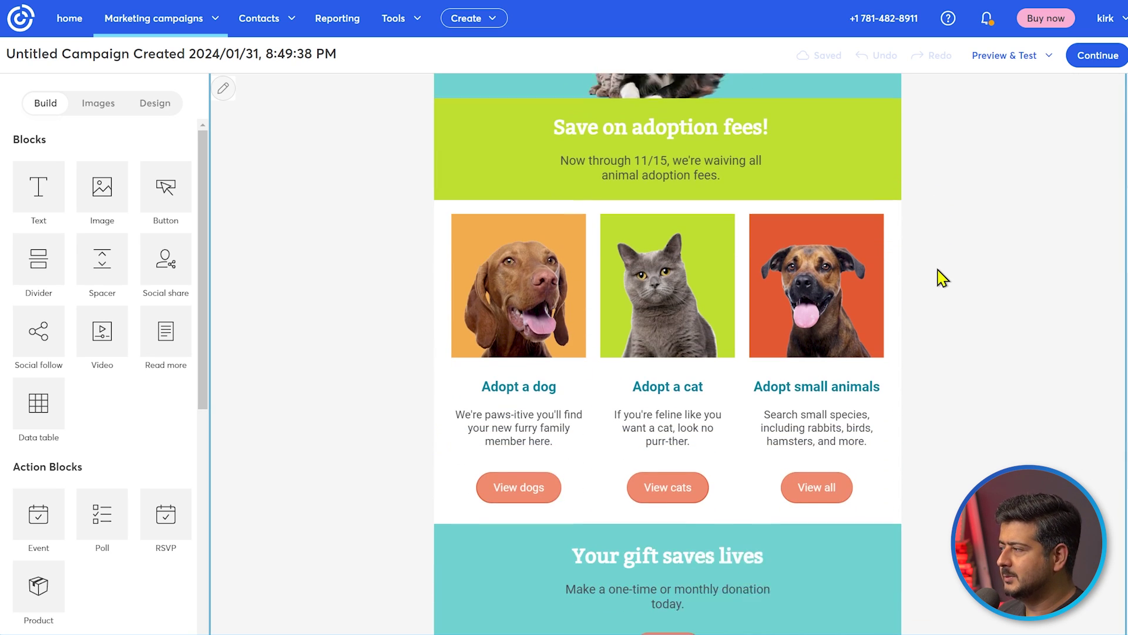
scroll(945, 350, down, 1)
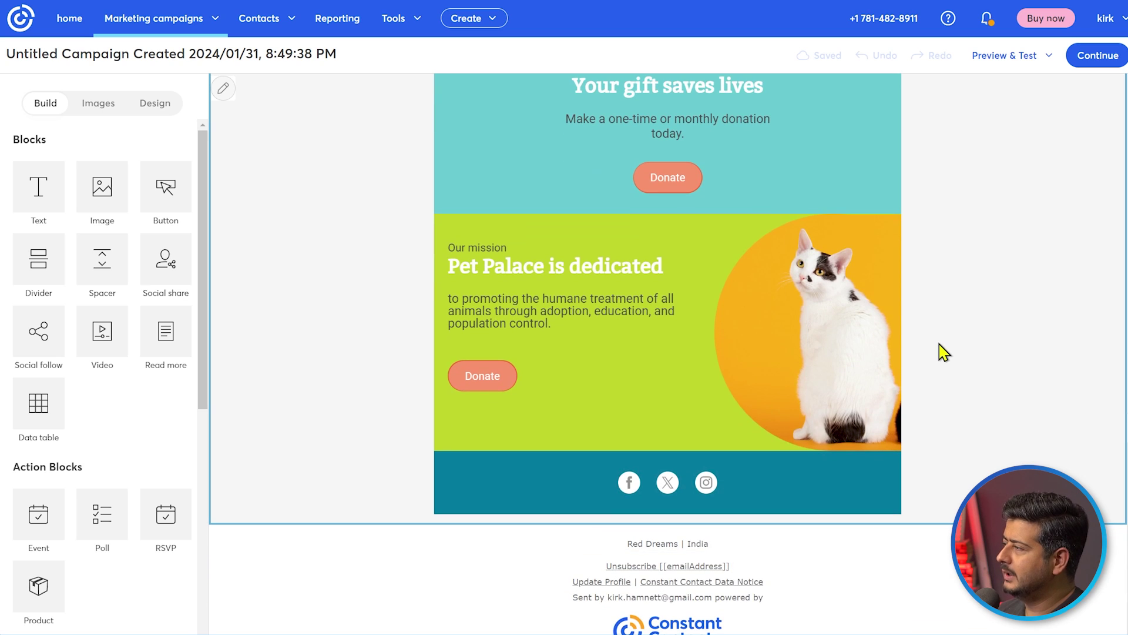
scroll(927, 386, up, 1)
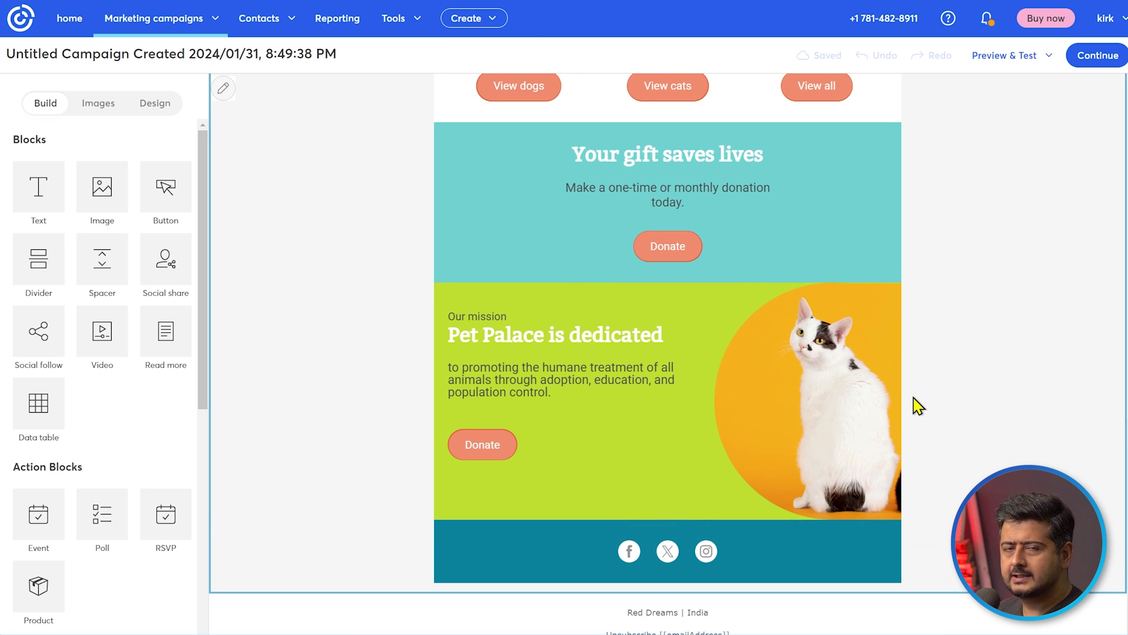
scroll(925, 408, up, 12)
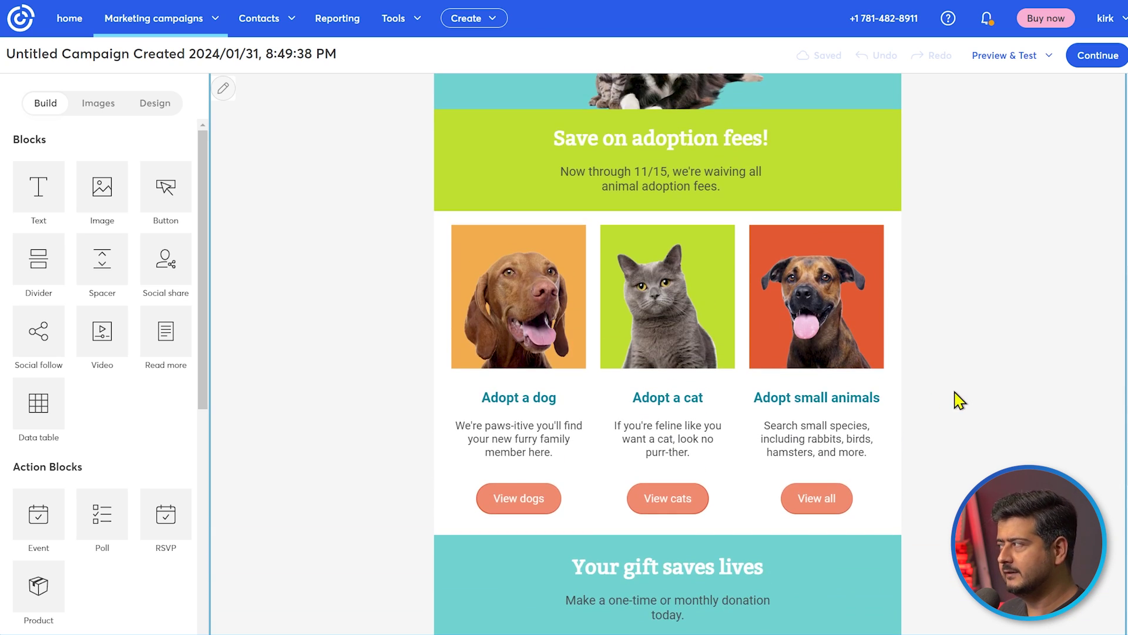
scroll(959, 399, up, 1)
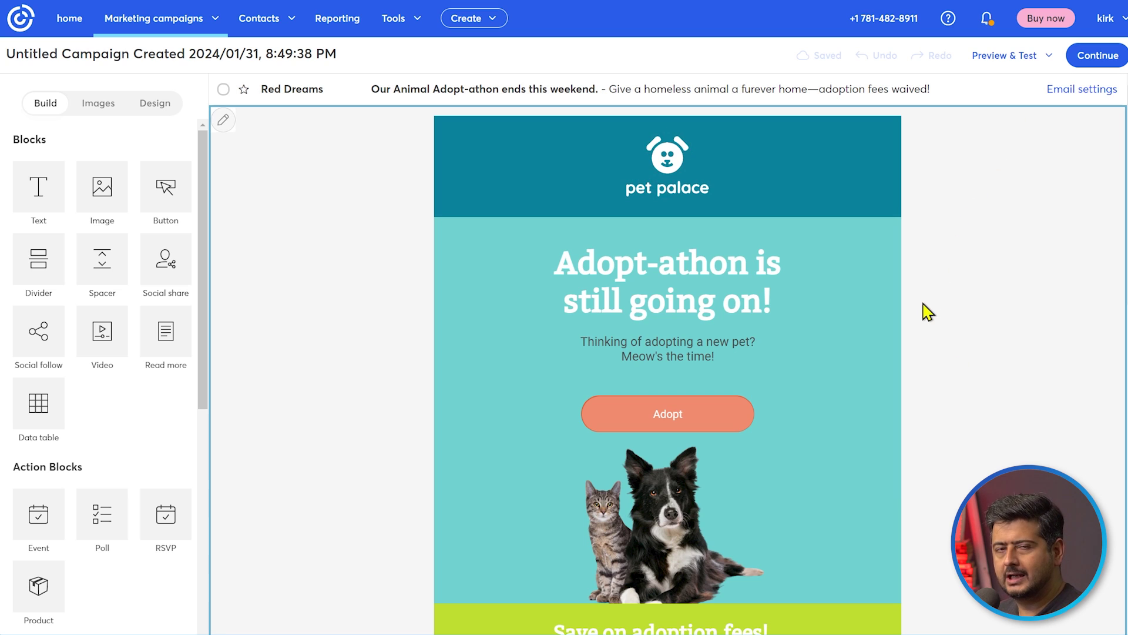
Preview the Pet Palace email in Mobile view as a specific contact, then close the preview
click(1022, 61)
click(1018, 87)
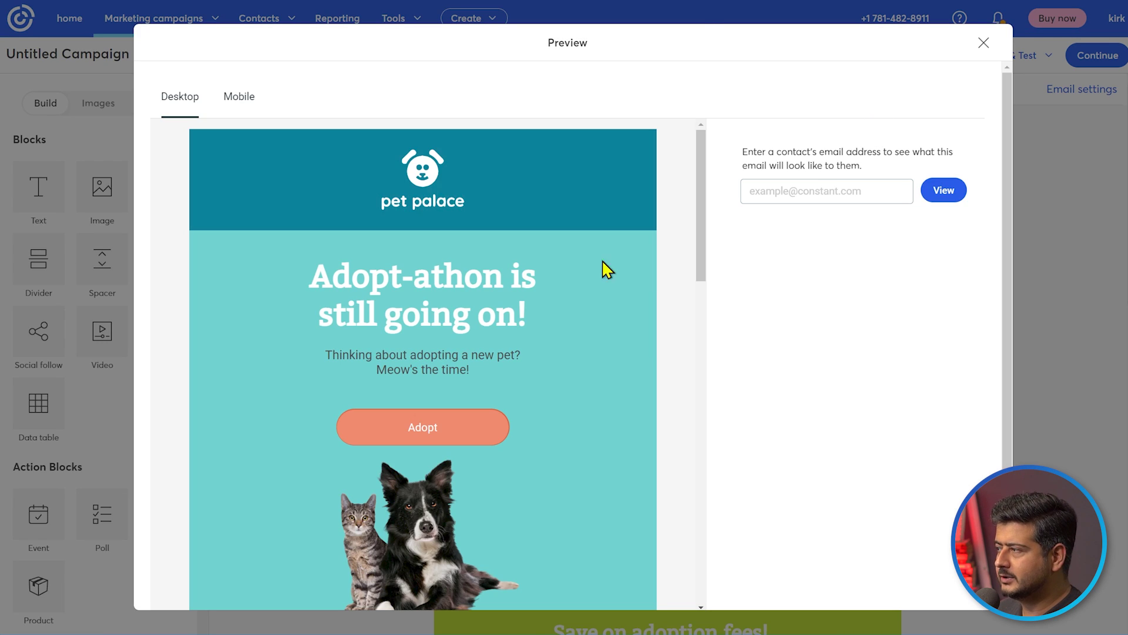
click(235, 104)
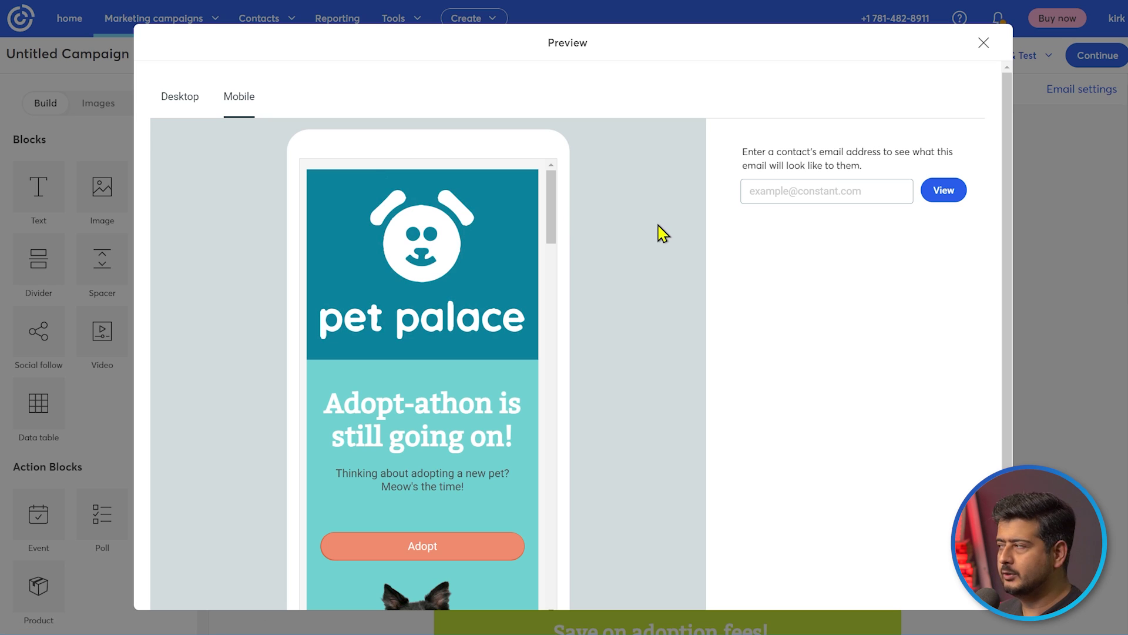
click(858, 187)
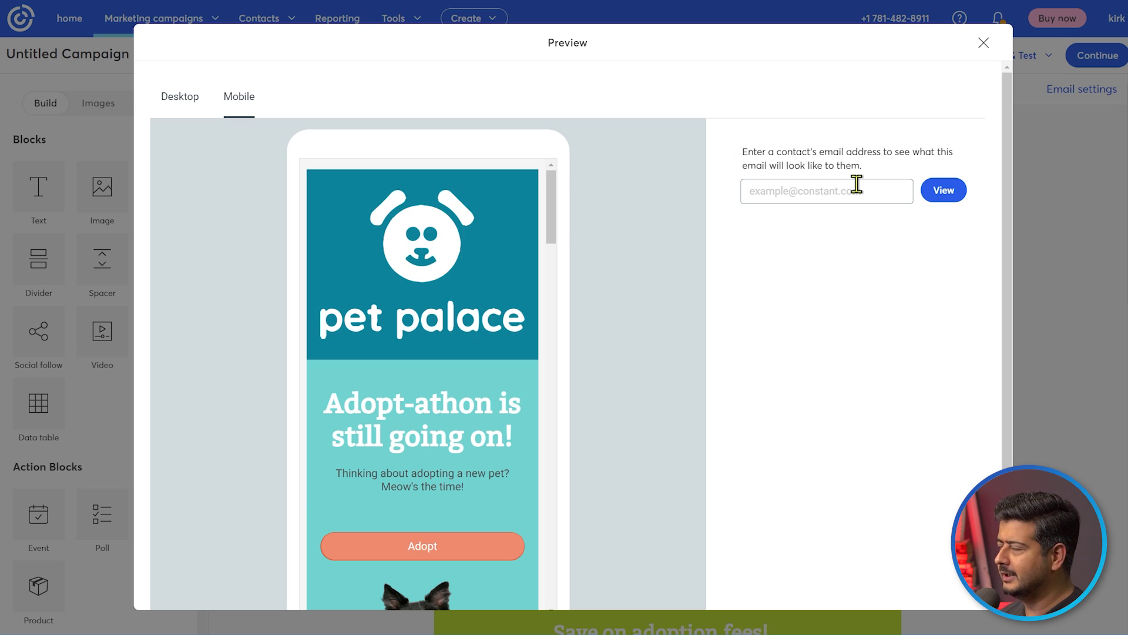
click(983, 42)
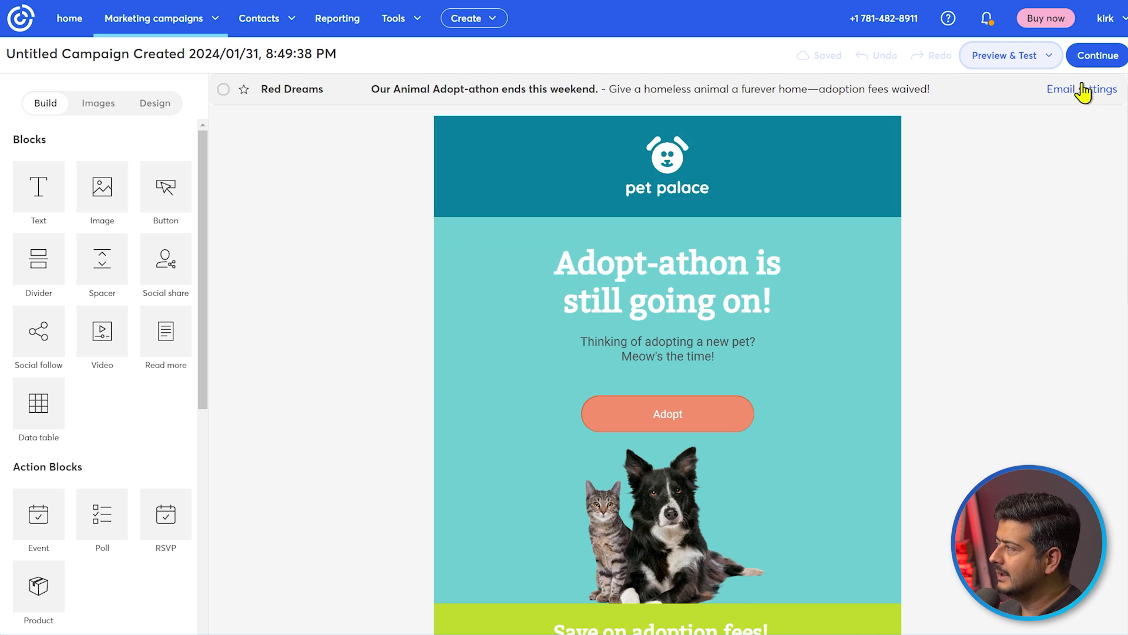
Continue to the sending options and select Marketing_product_1 as the recipient list
click(1097, 59)
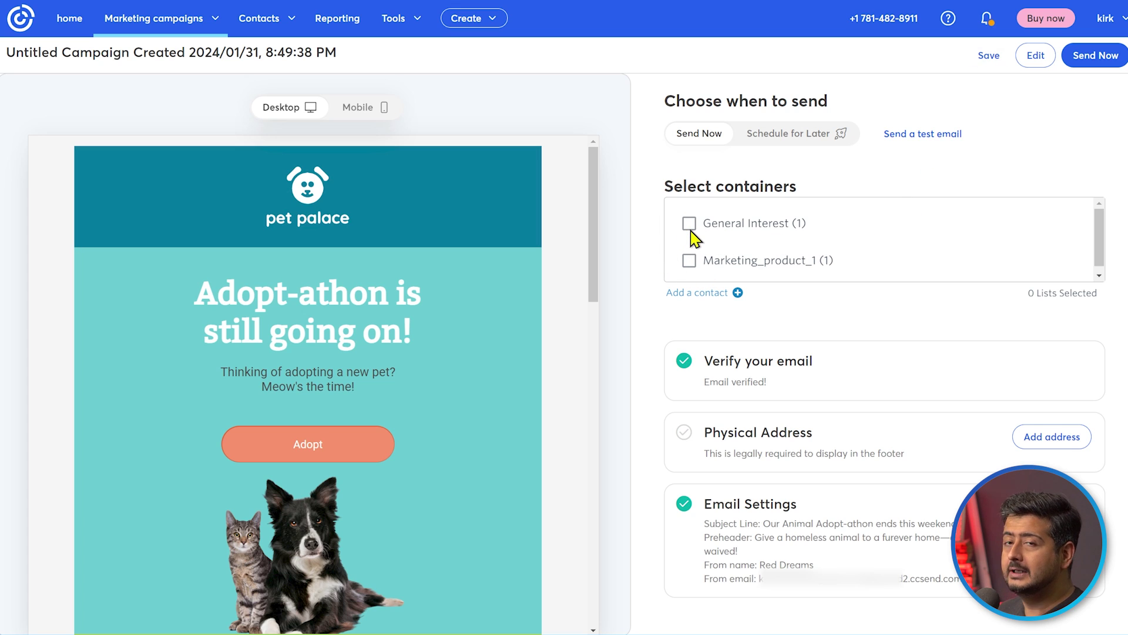
click(688, 263)
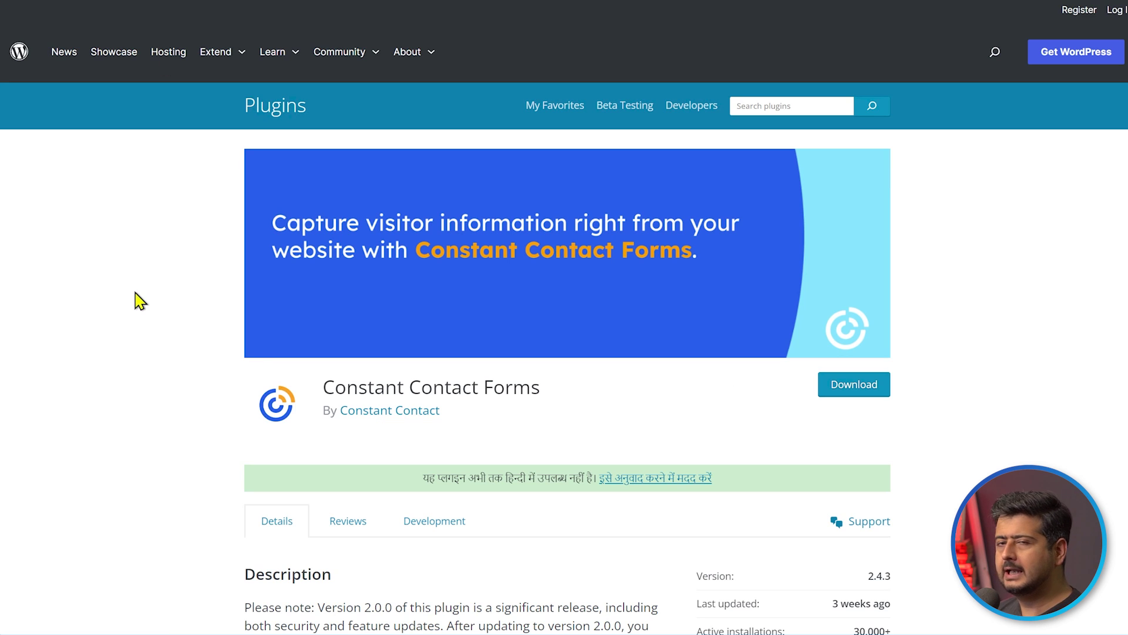
Scroll through the Constant Contact Forms plugin description and back to the top
scroll(136, 301, down, 5)
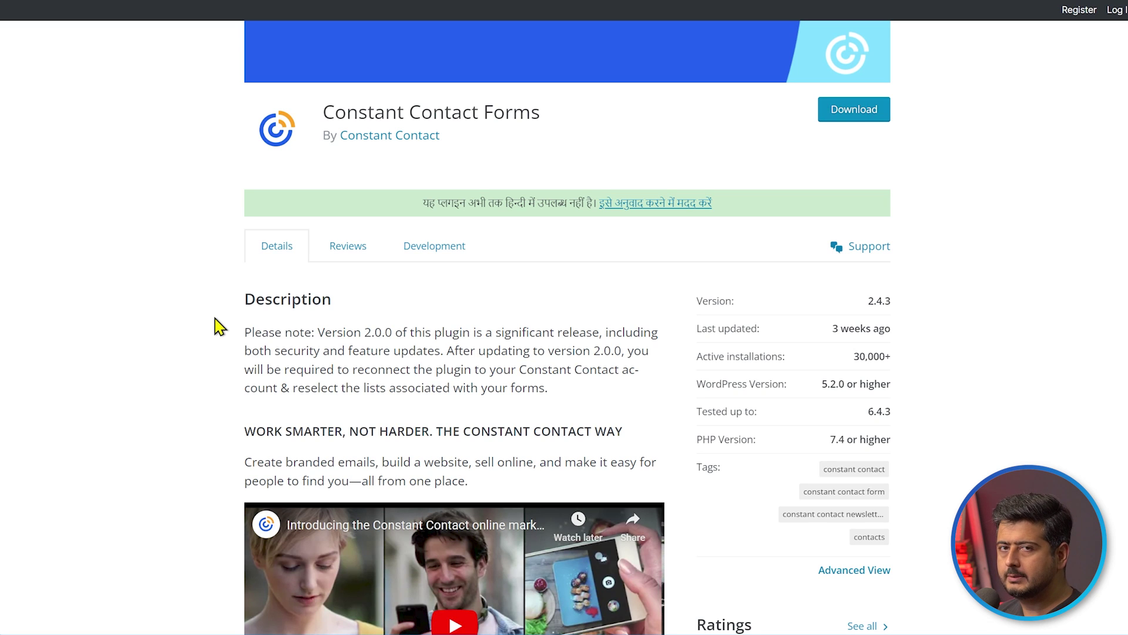
scroll(209, 345, up, 5)
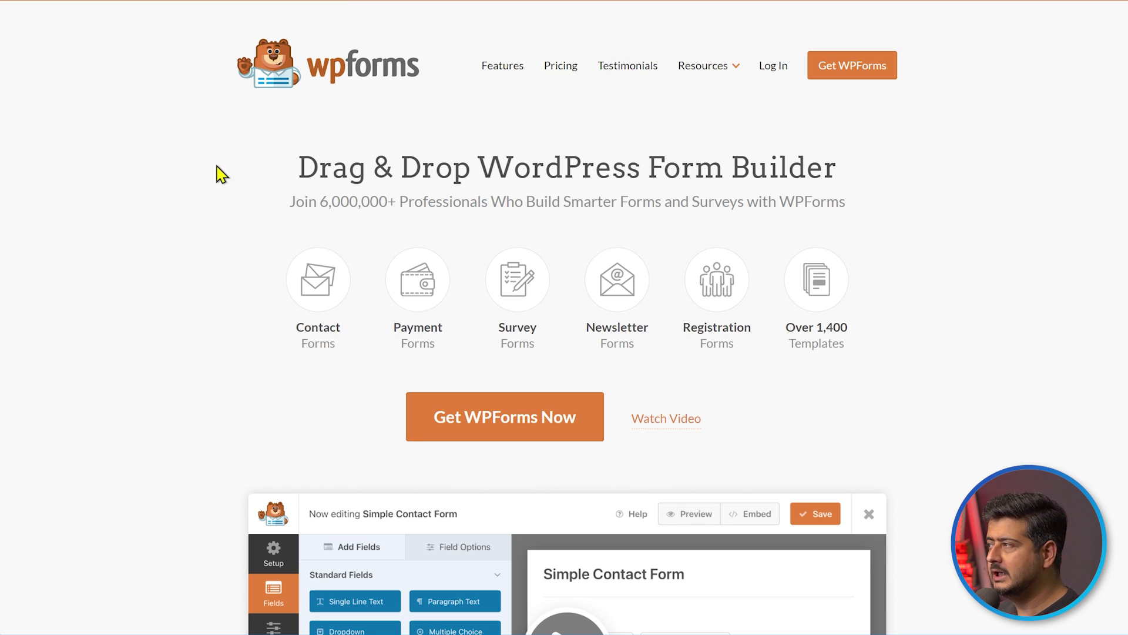
Open the WPForms Features & Addons page and scroll through its feature list
click(498, 67)
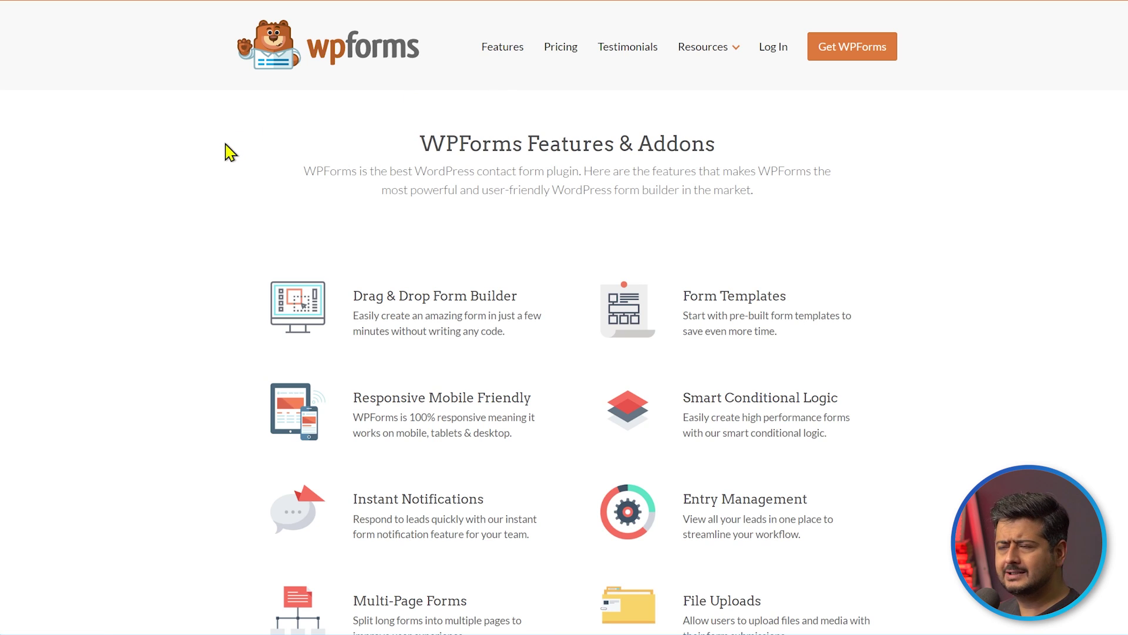
scroll(253, 250, down, 9)
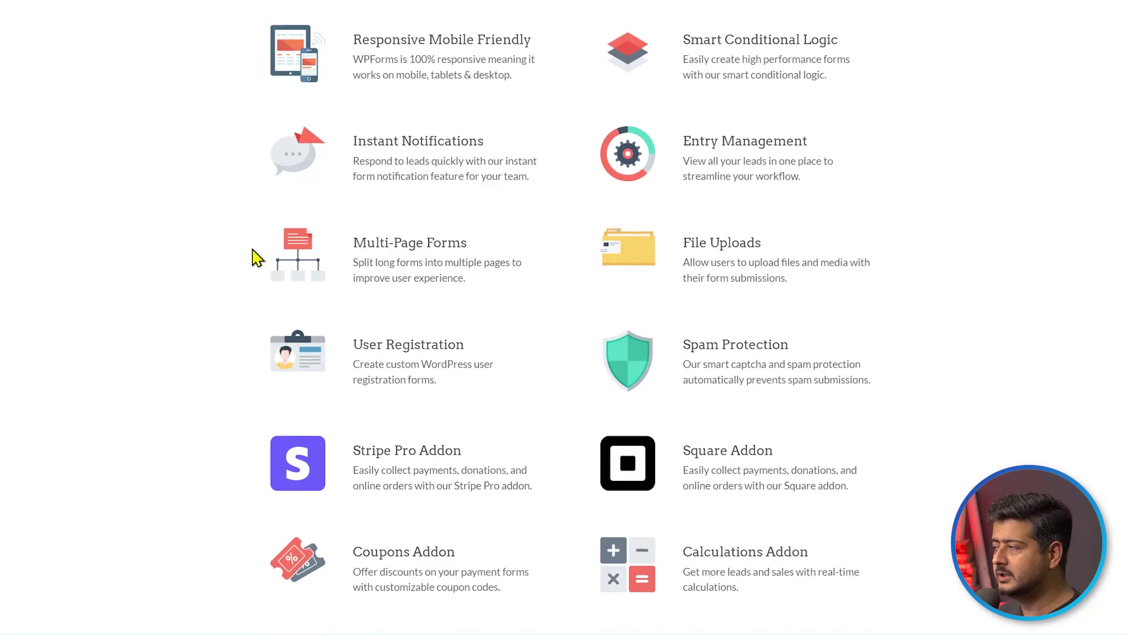
scroll(259, 264, down, 1)
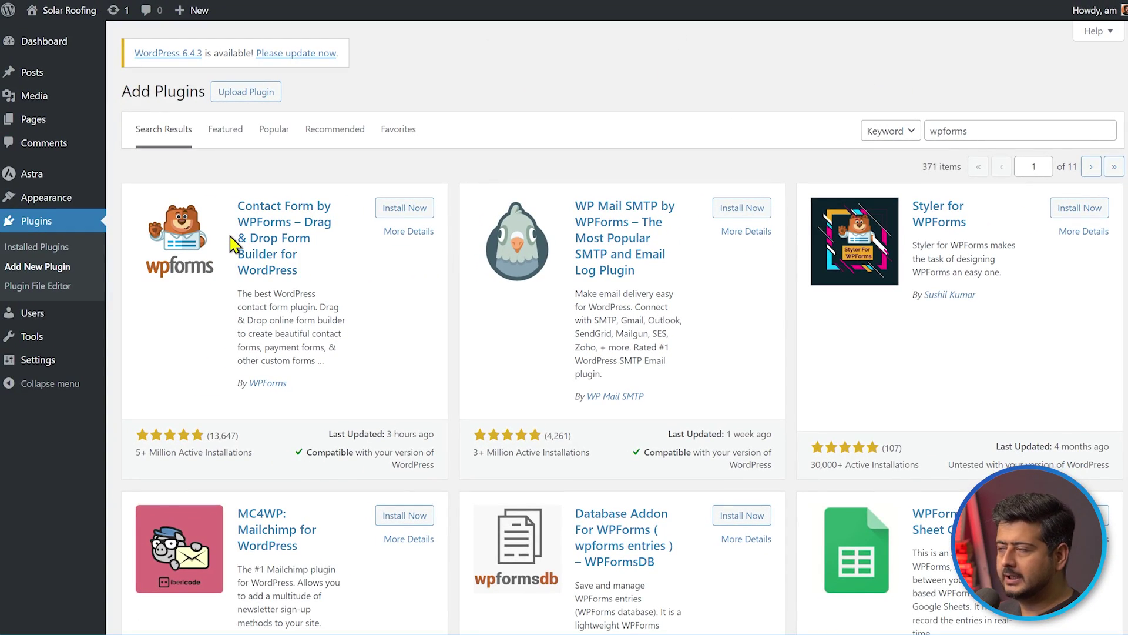
Install and activate the WPForms plugin, then open WPForms Settings from the sidebar
click(404, 210)
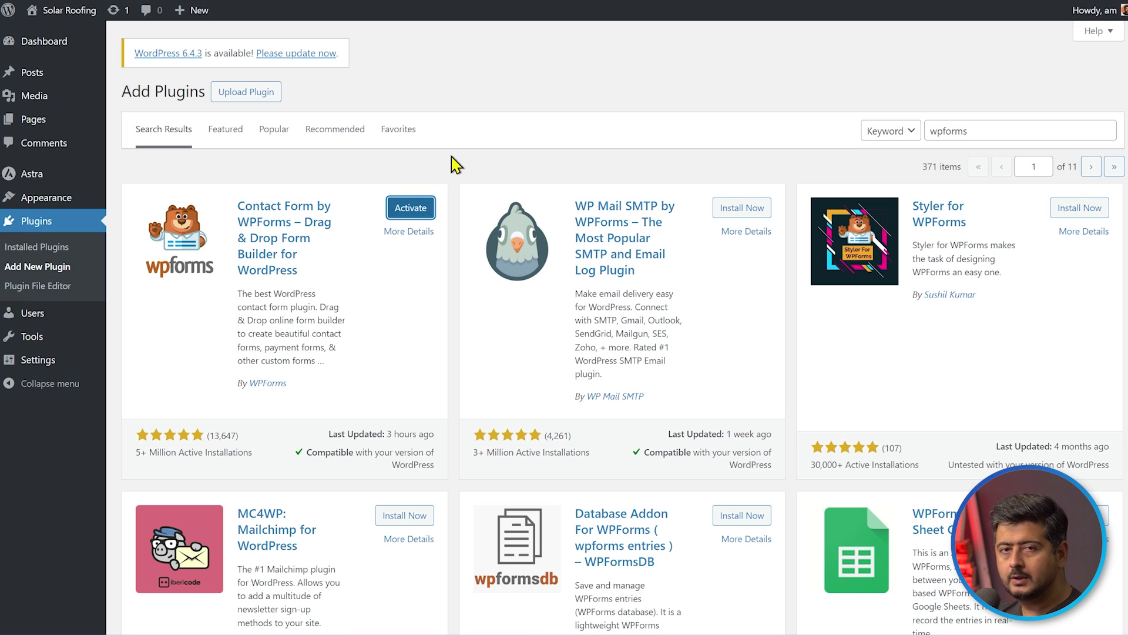
click(420, 205)
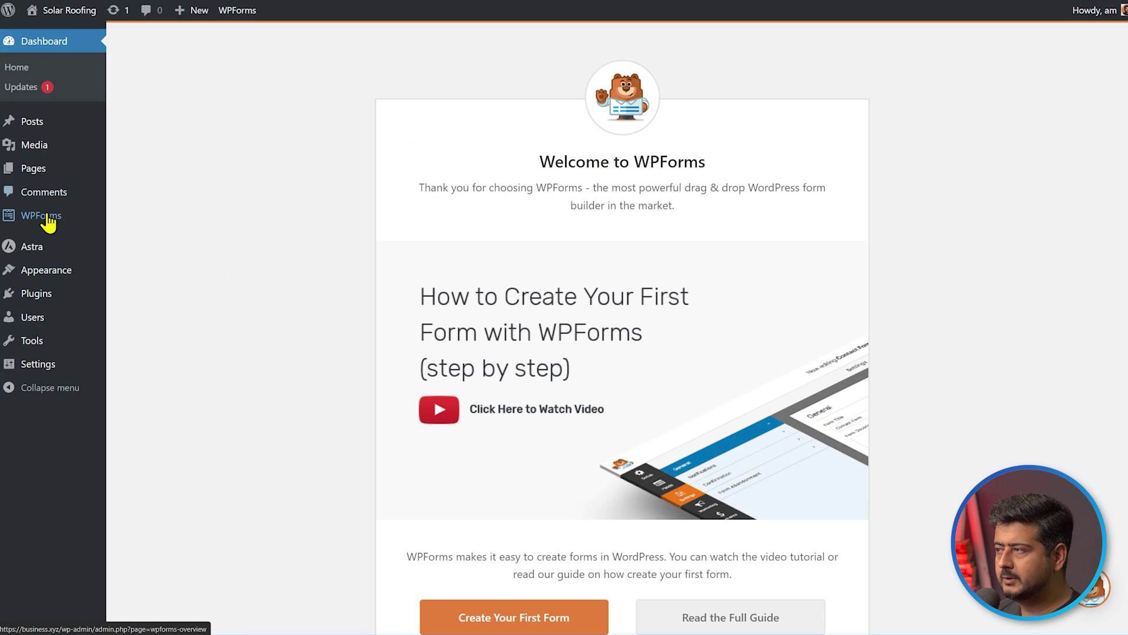
mouse_move(50, 220)
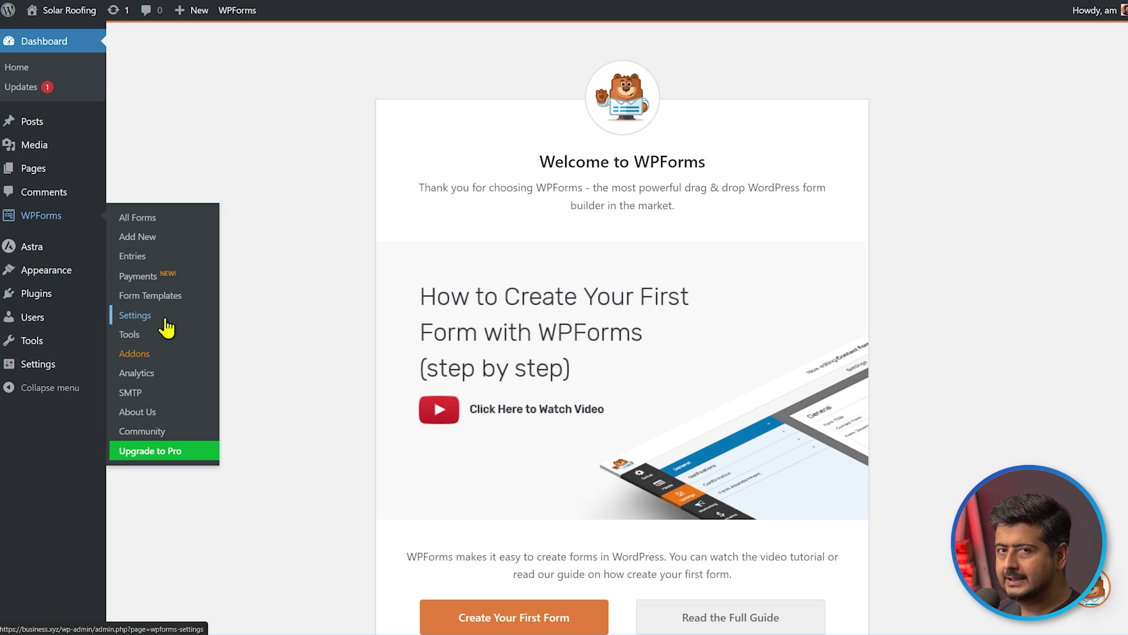
click(165, 319)
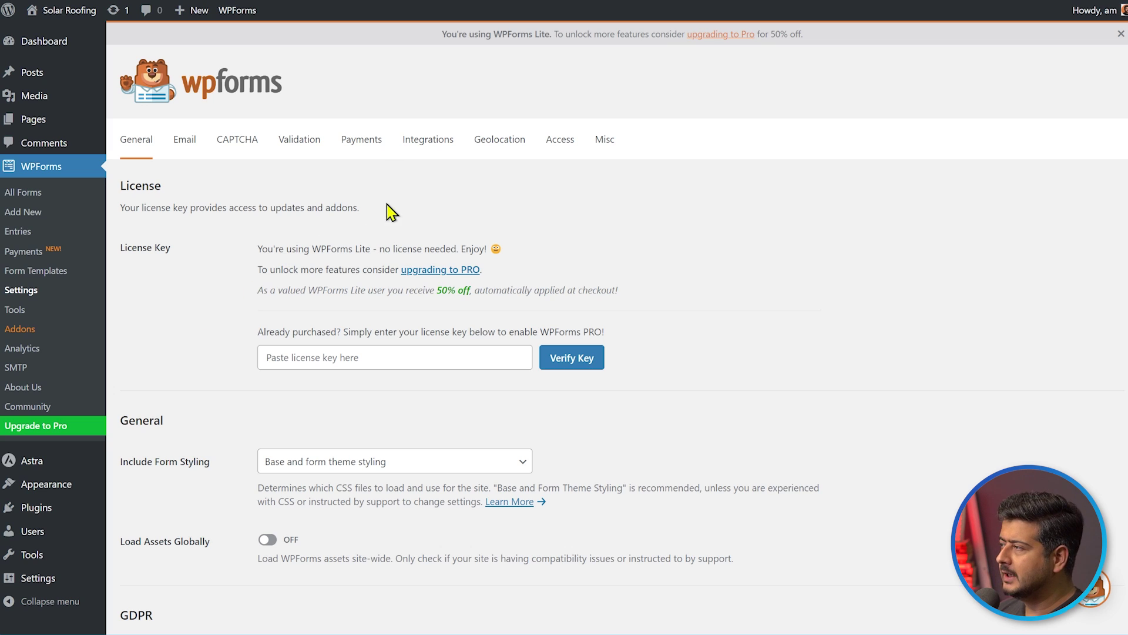
Under WPForms Integrations, expand Constant Contact and start adding a new account
click(428, 152)
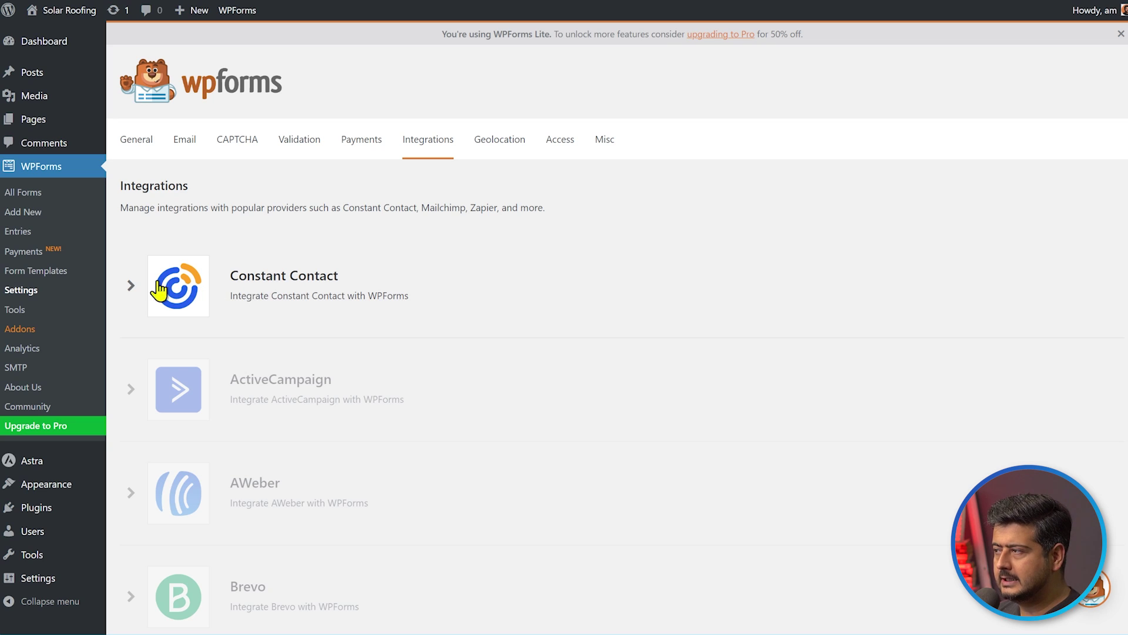
click(197, 290)
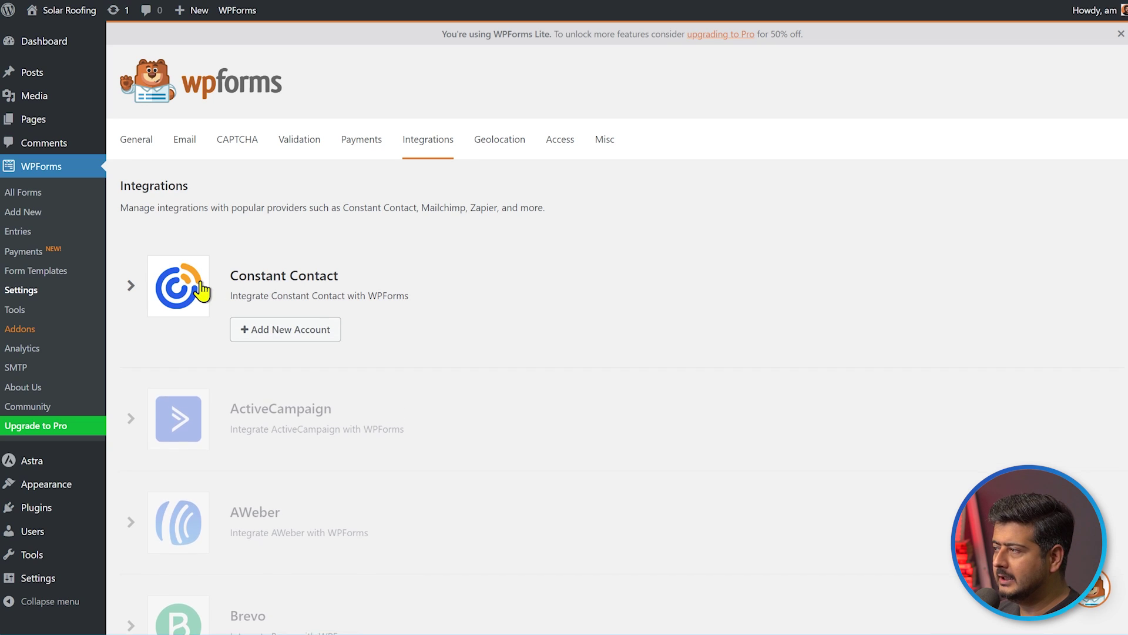
click(285, 335)
scroll(619, 330, down, 1)
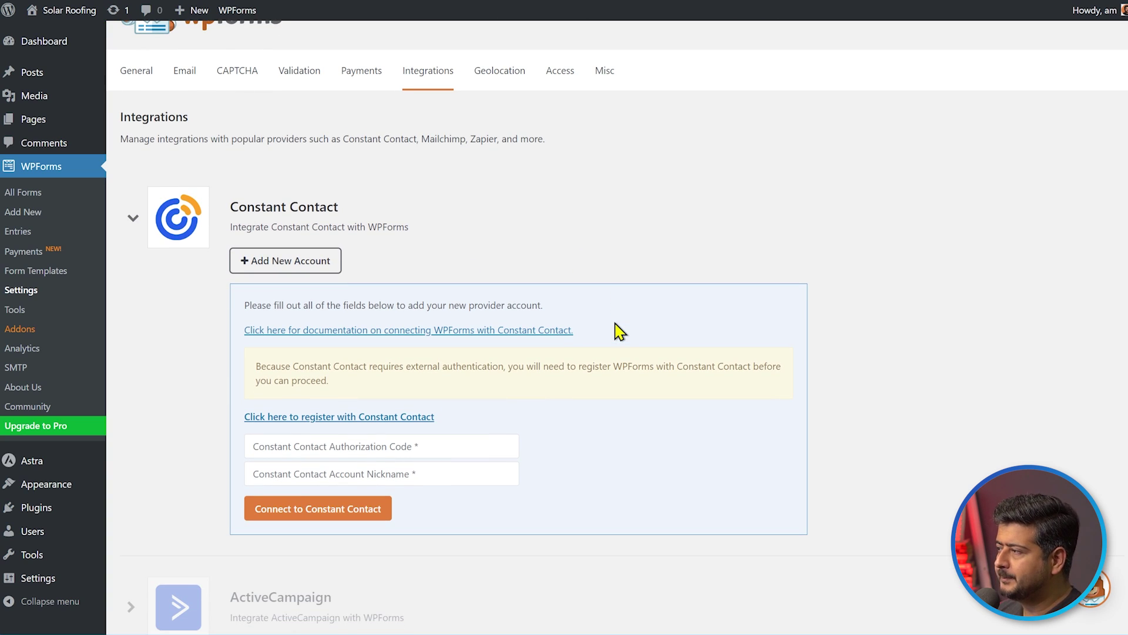
Log in to Constant Contact, allow WPForms access, and copy the authorization code
click(393, 417)
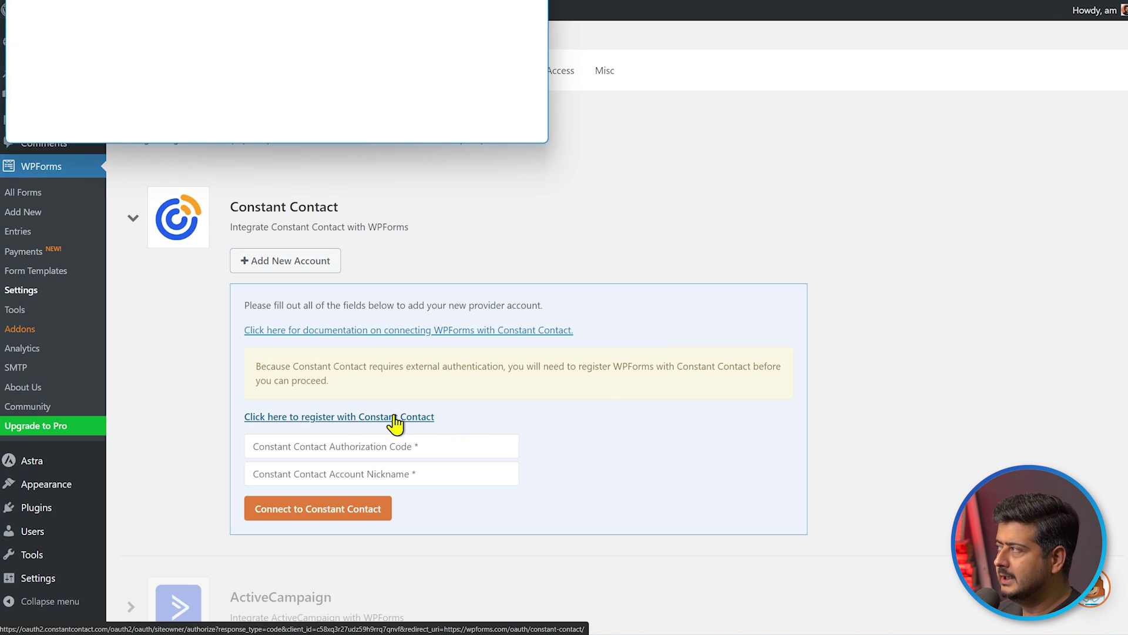
drag(322, 0, 777, 74)
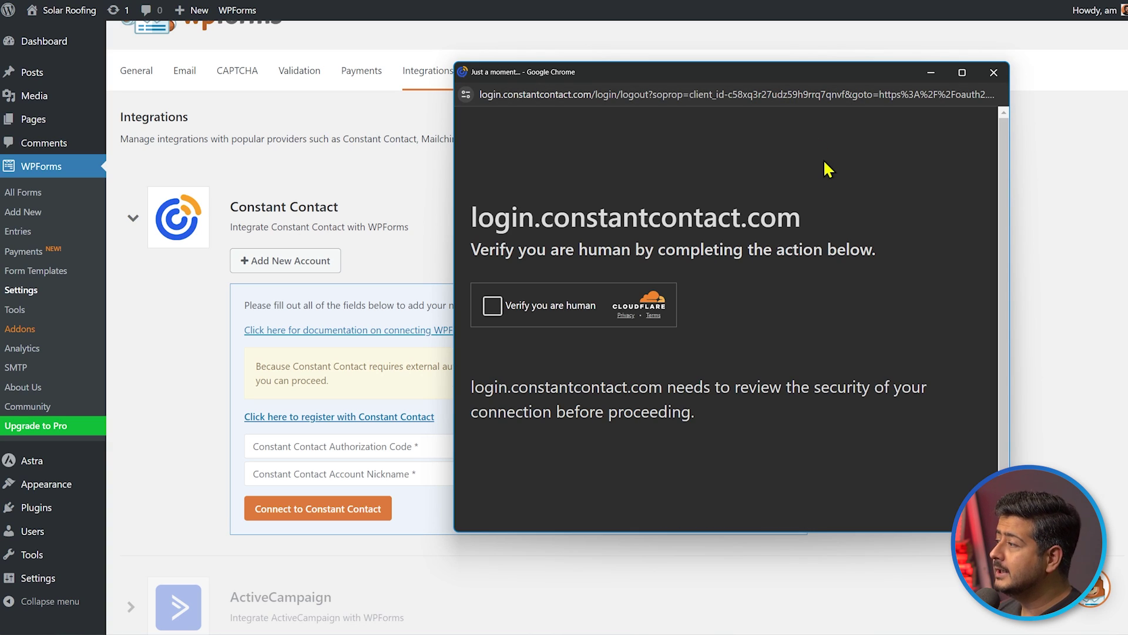
click(492, 306)
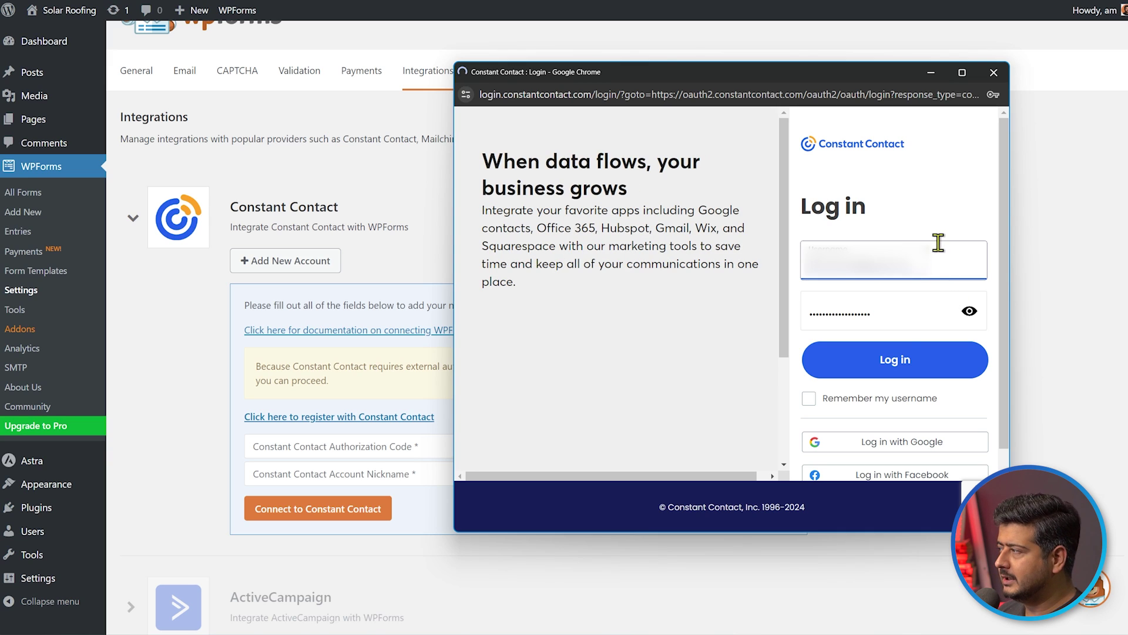
click(919, 260)
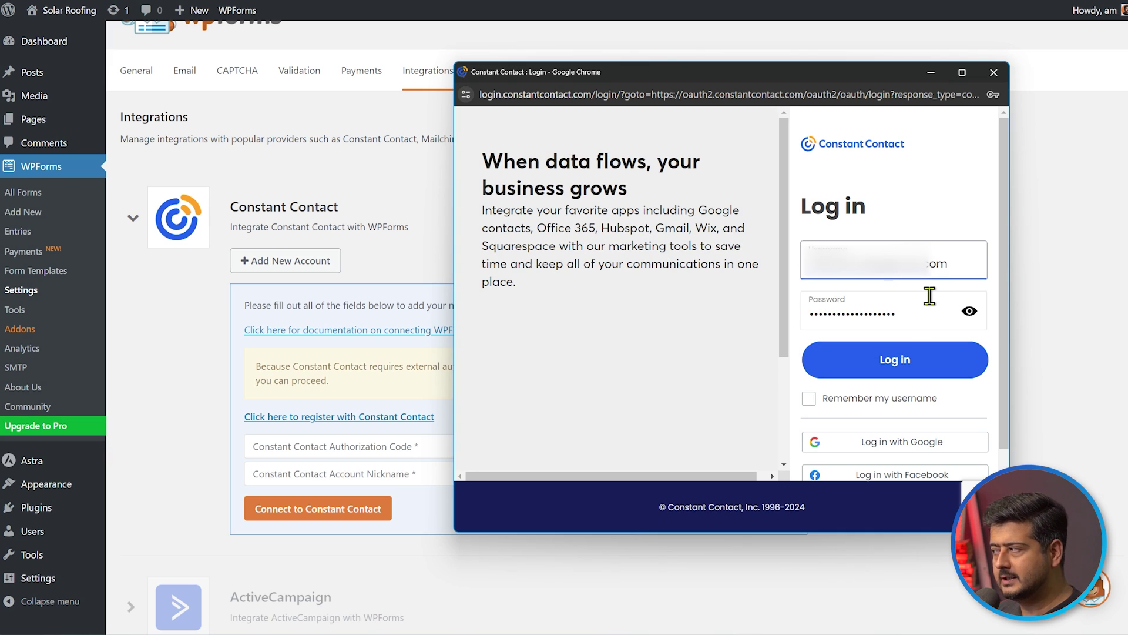
click(907, 362)
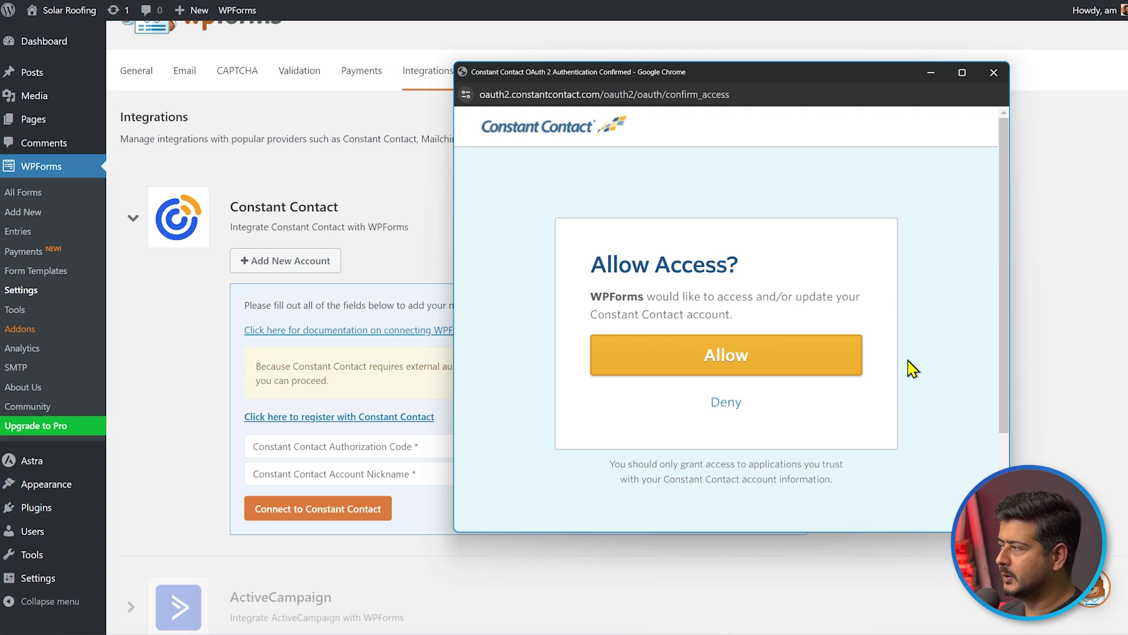
click(789, 370)
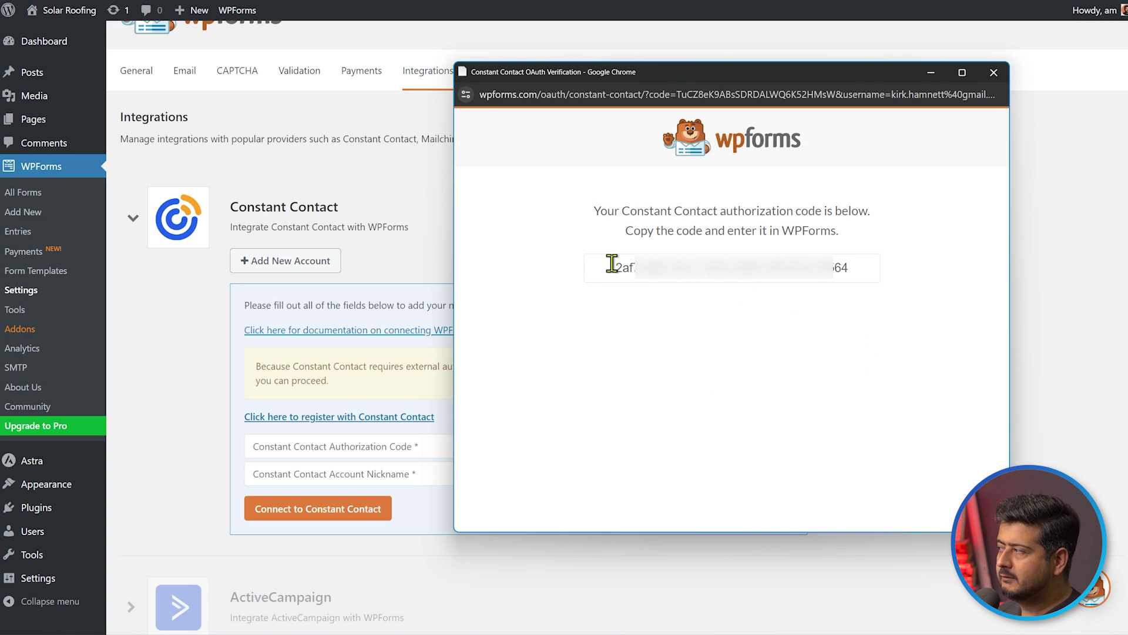
drag(854, 267, 611, 270)
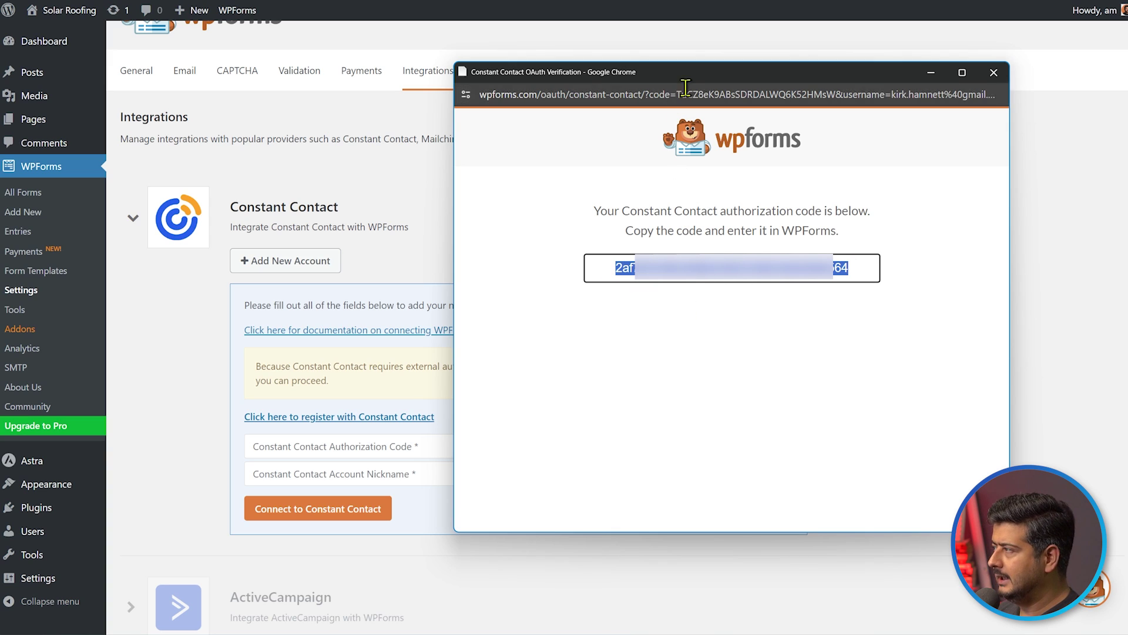
click(931, 73)
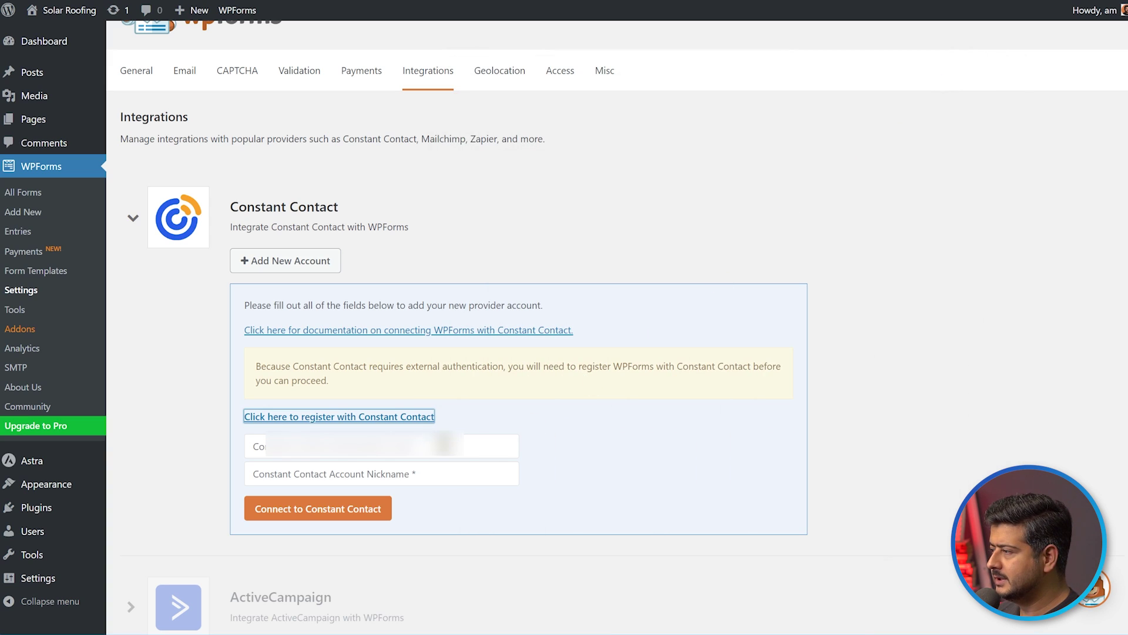
Paste the authorization code, connect the account as 'Free Trial', and start a new form
key(Tab)
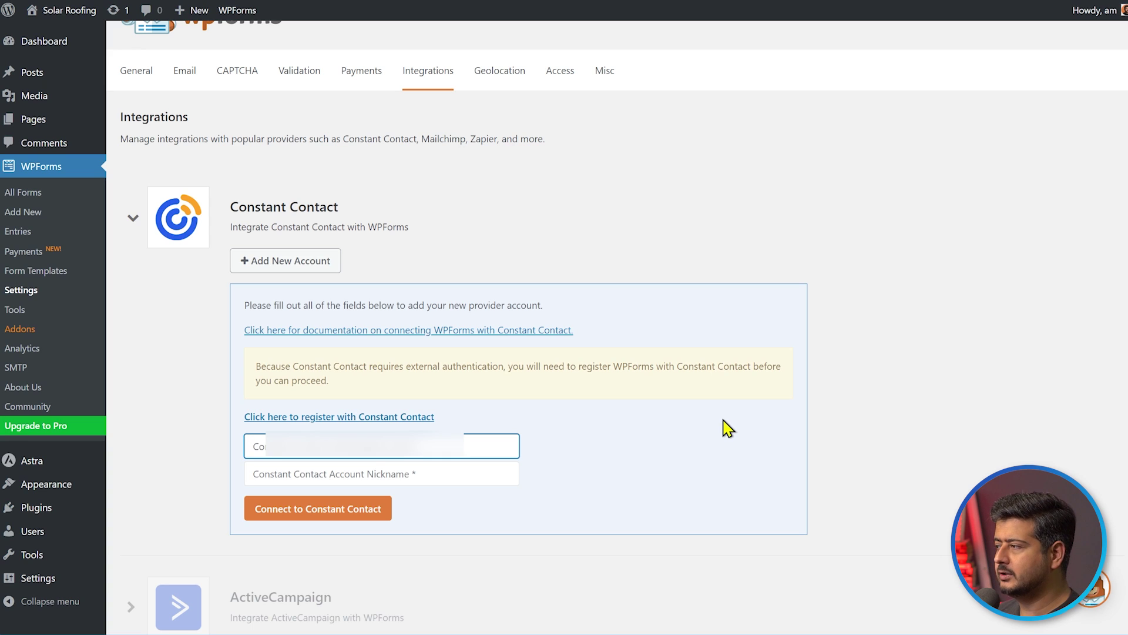
key(ctrl+v)
click(435, 471)
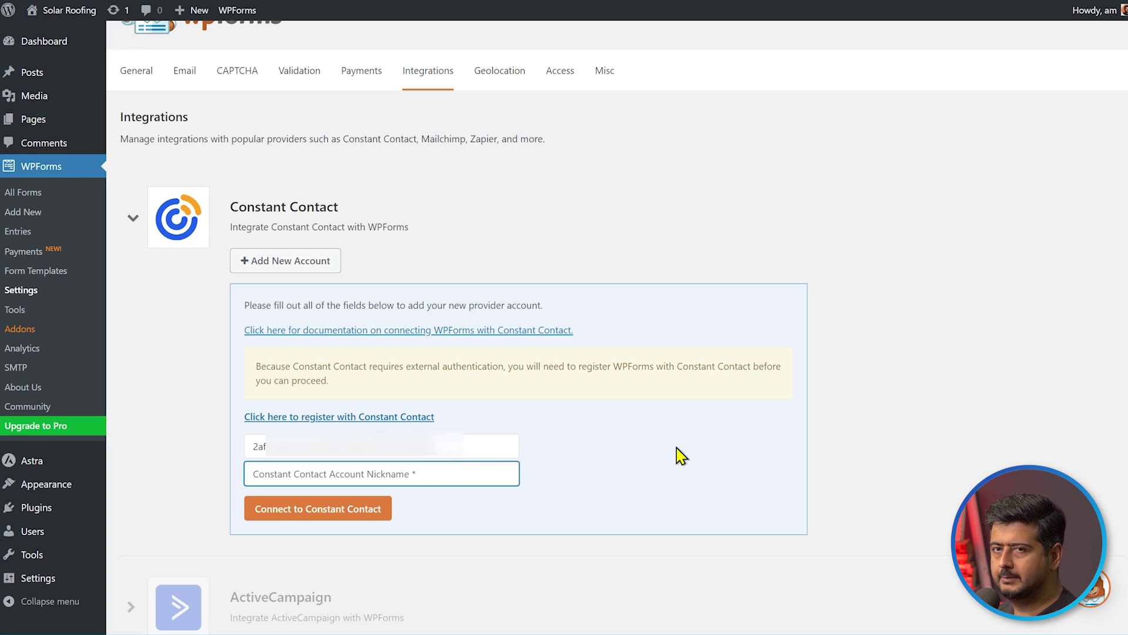
text(Free)
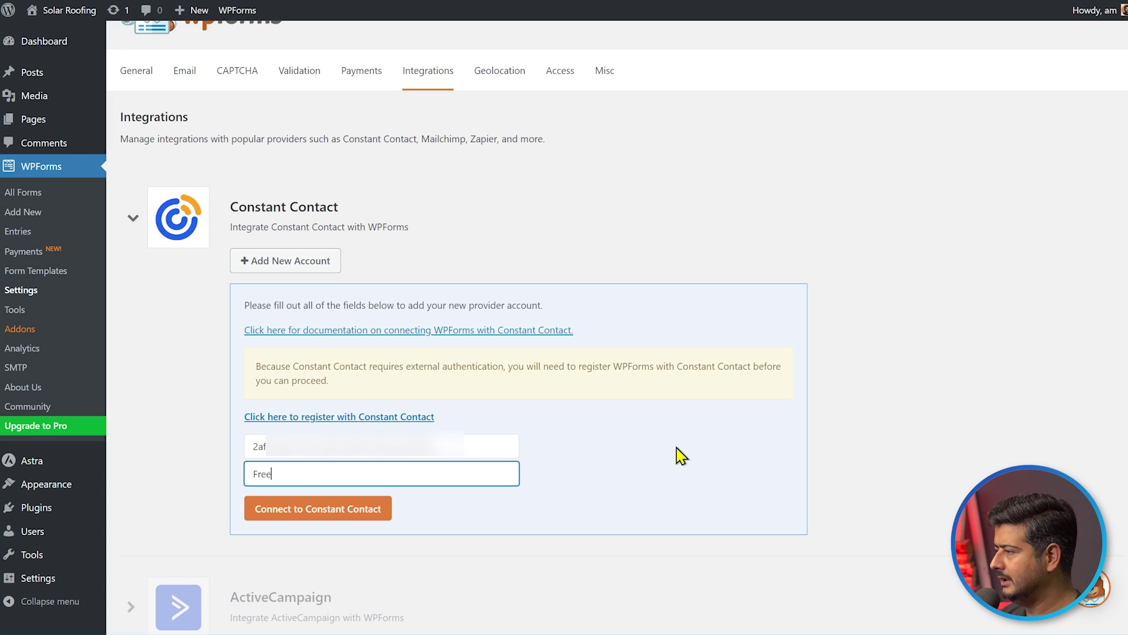
text( Trial)
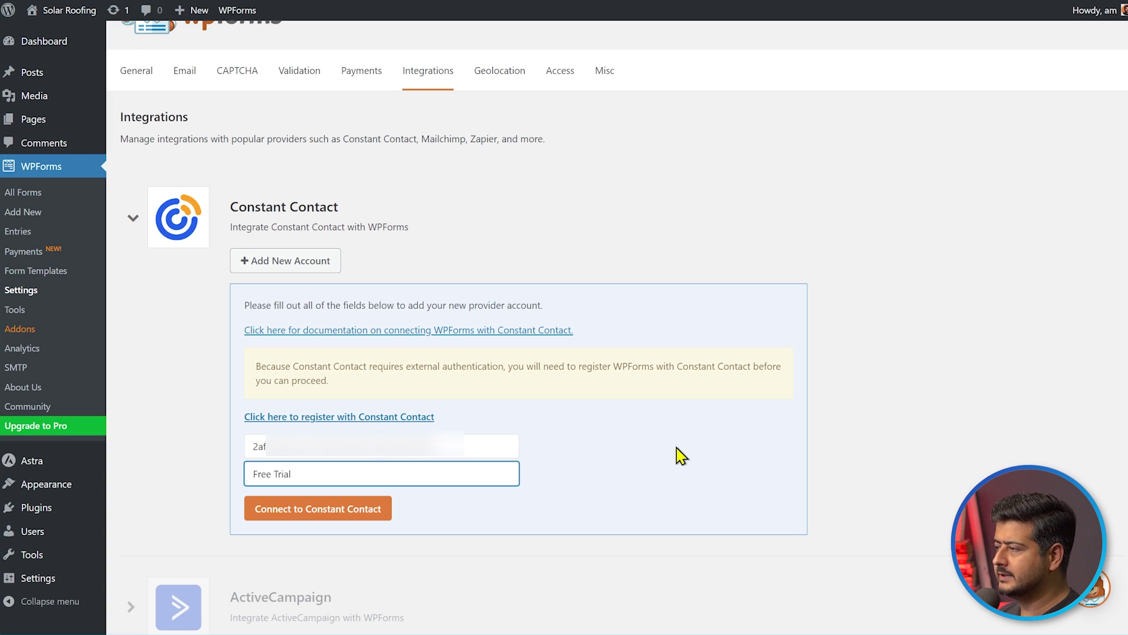
click(363, 517)
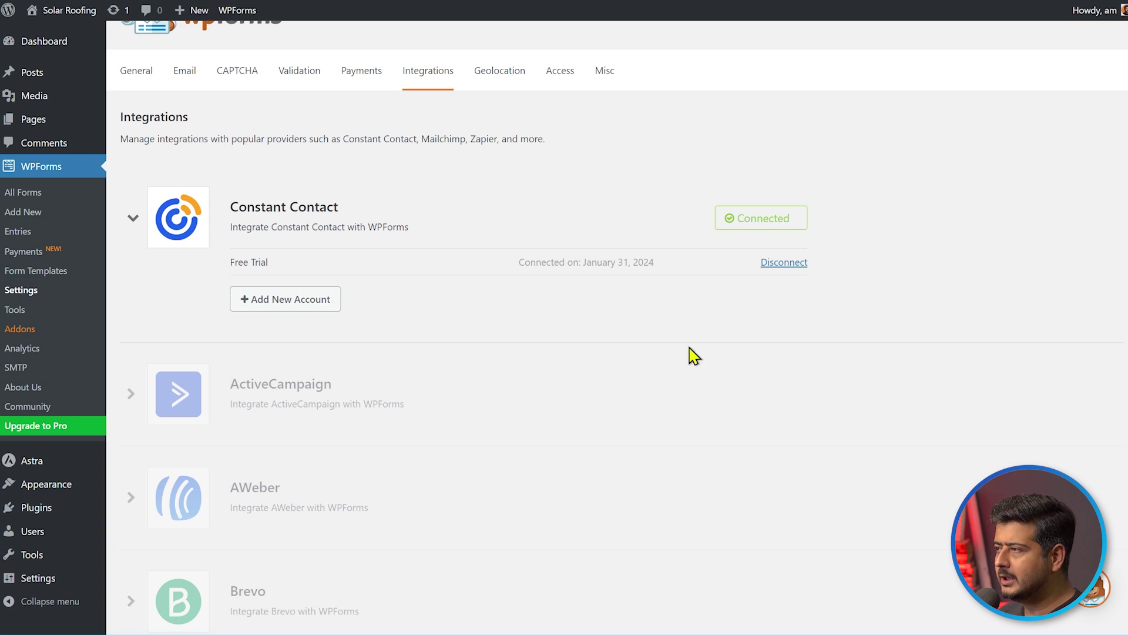
click(44, 220)
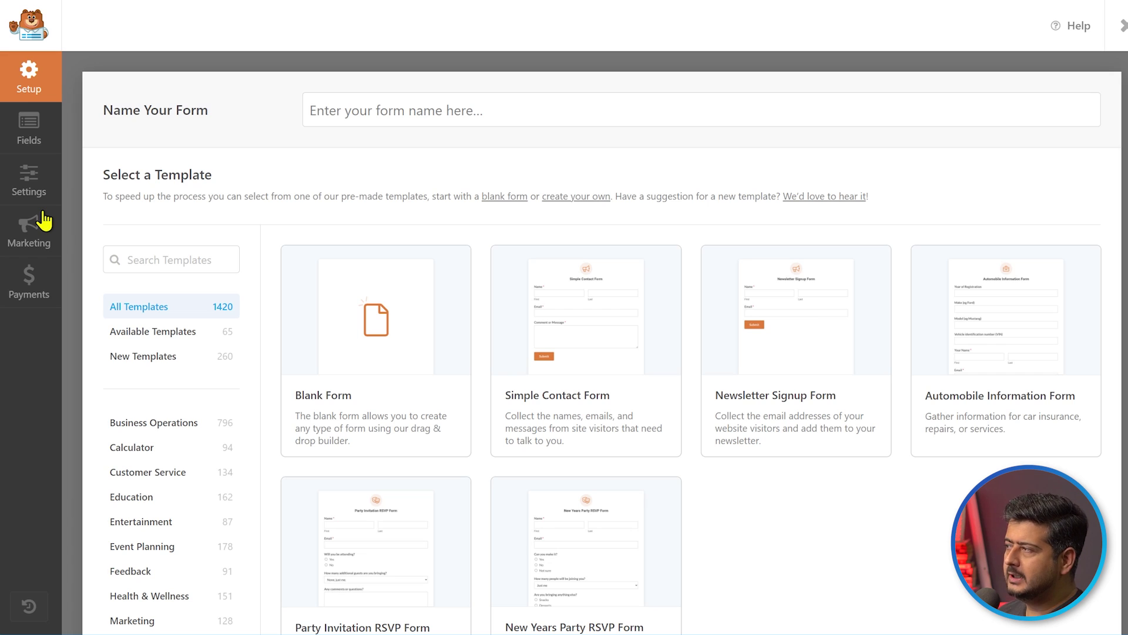
Name the form 'Marketing Email' and build it from the Simple Contact Form template
click(595, 111)
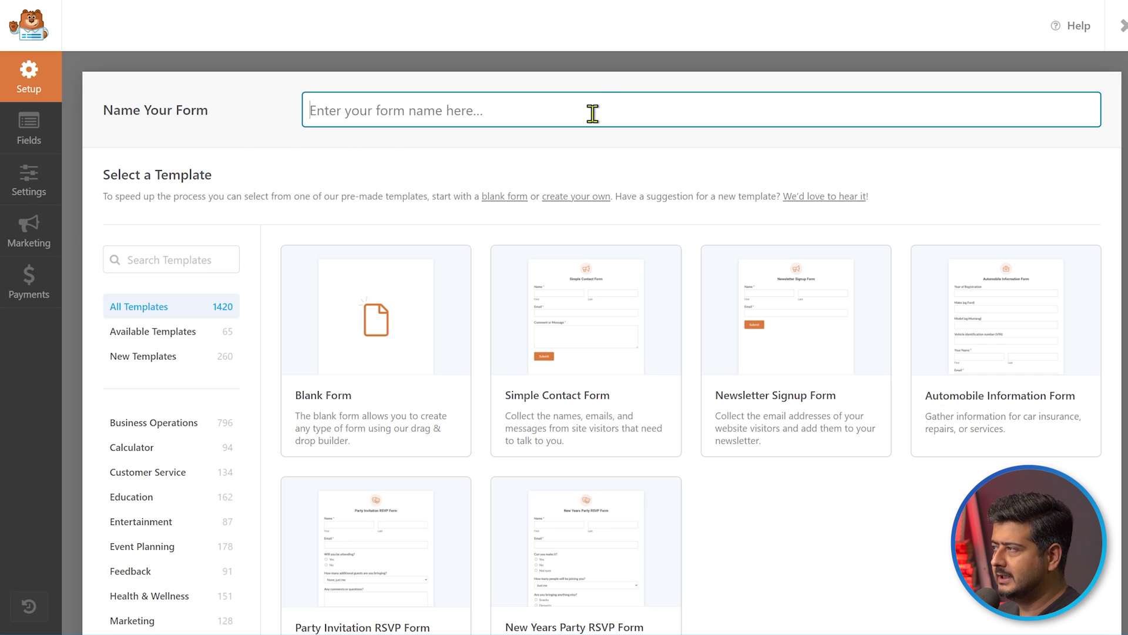
text(Marketing)
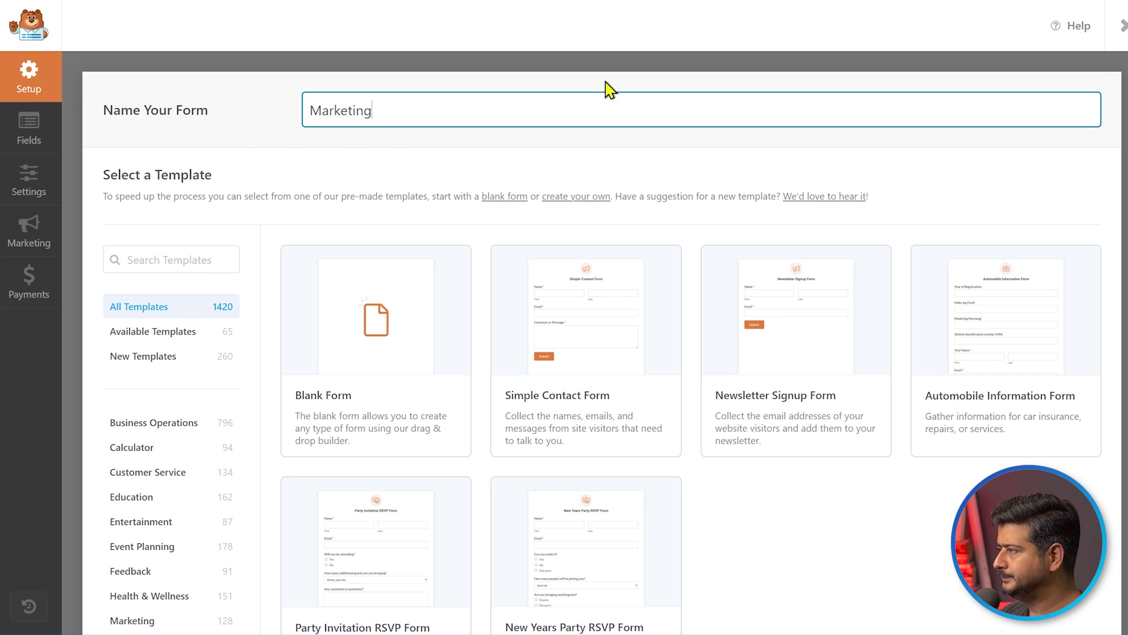
text( Email)
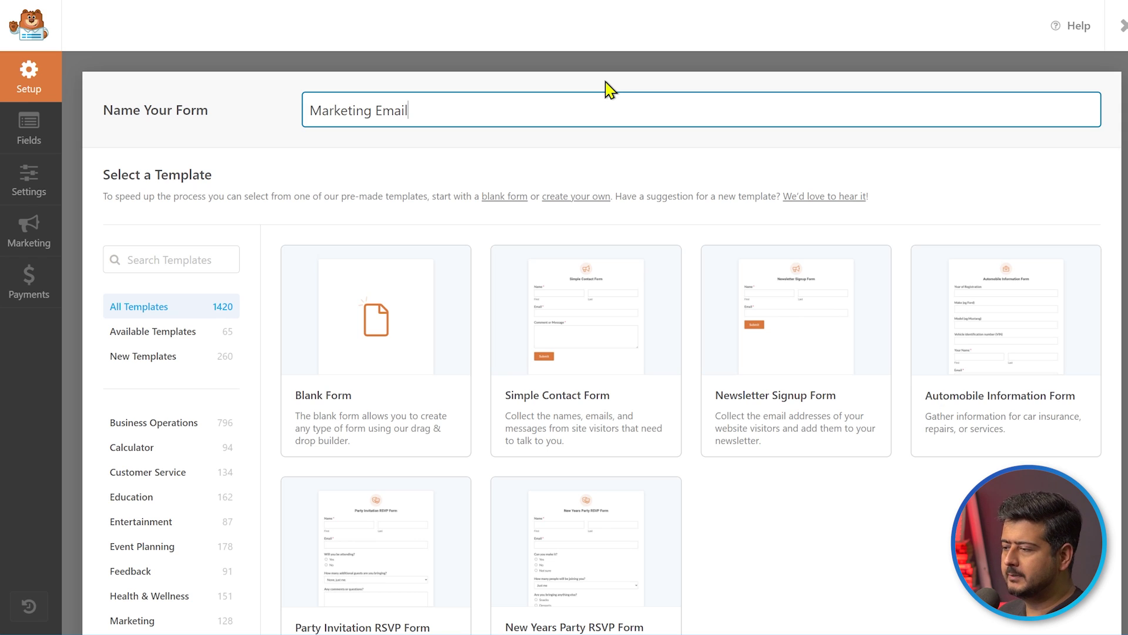
mouse_move(595, 297)
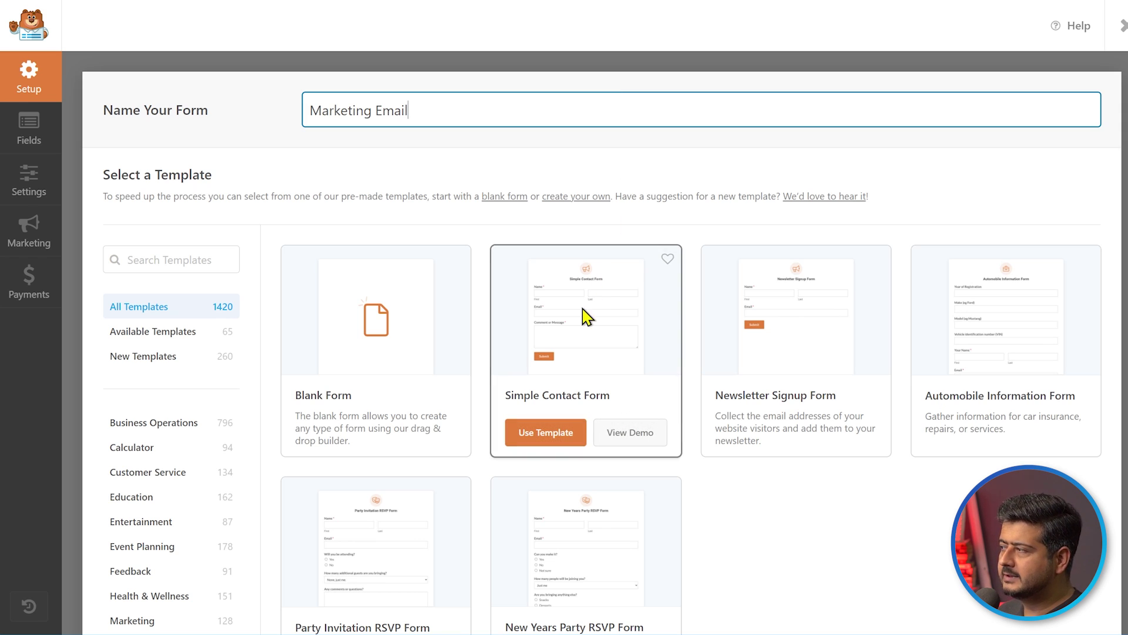
scroll(811, 320, down, 5)
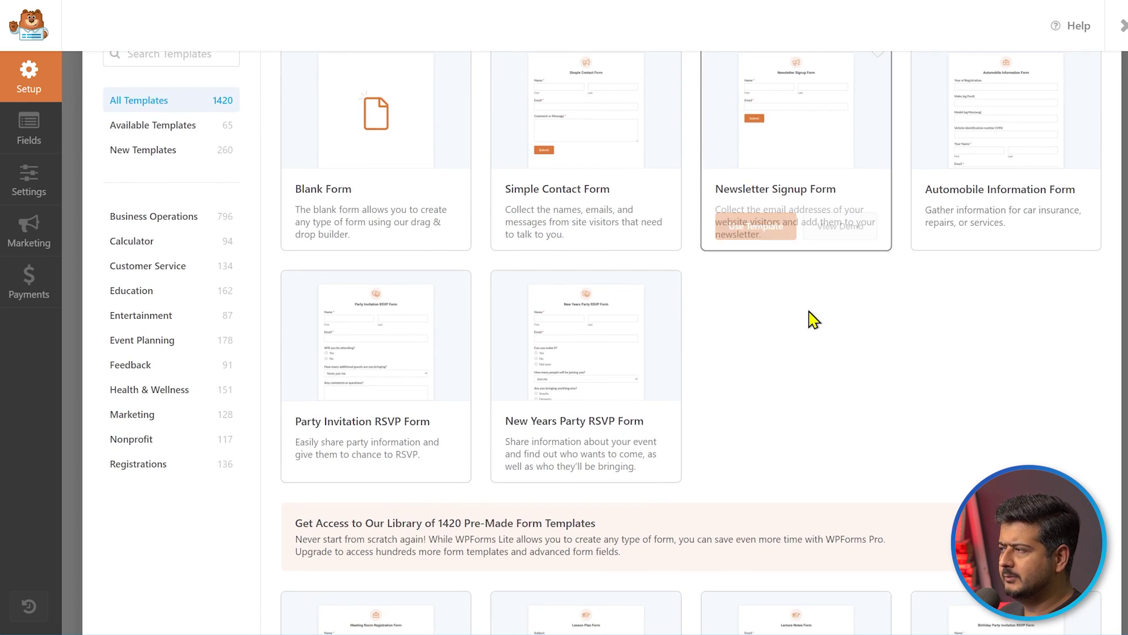
scroll(811, 320, up, 5)
mouse_move(551, 403)
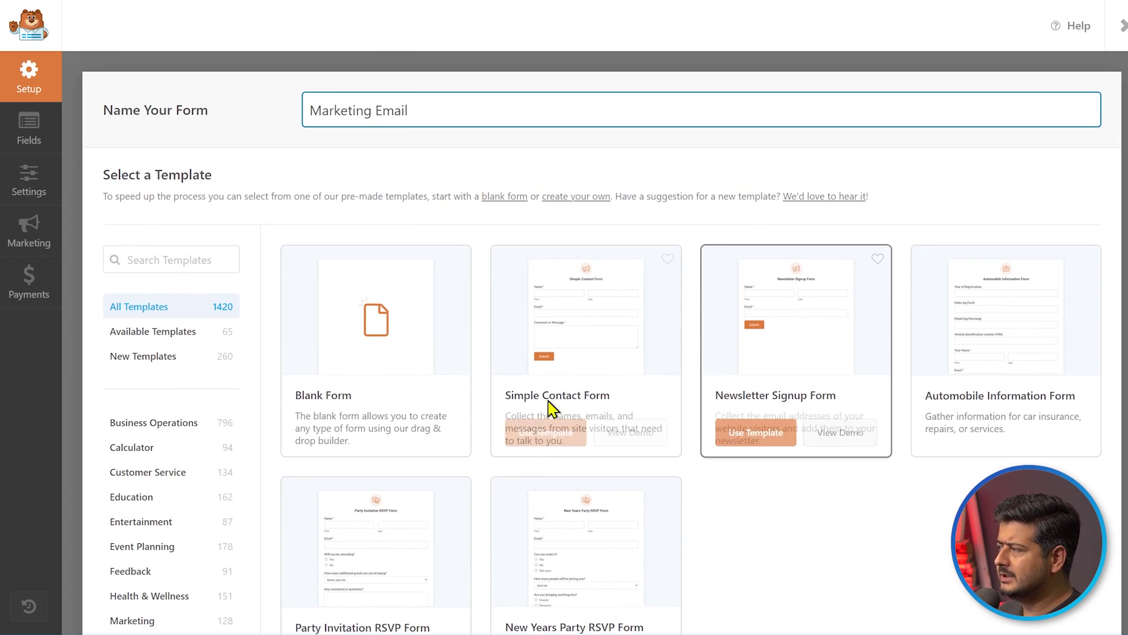
click(563, 332)
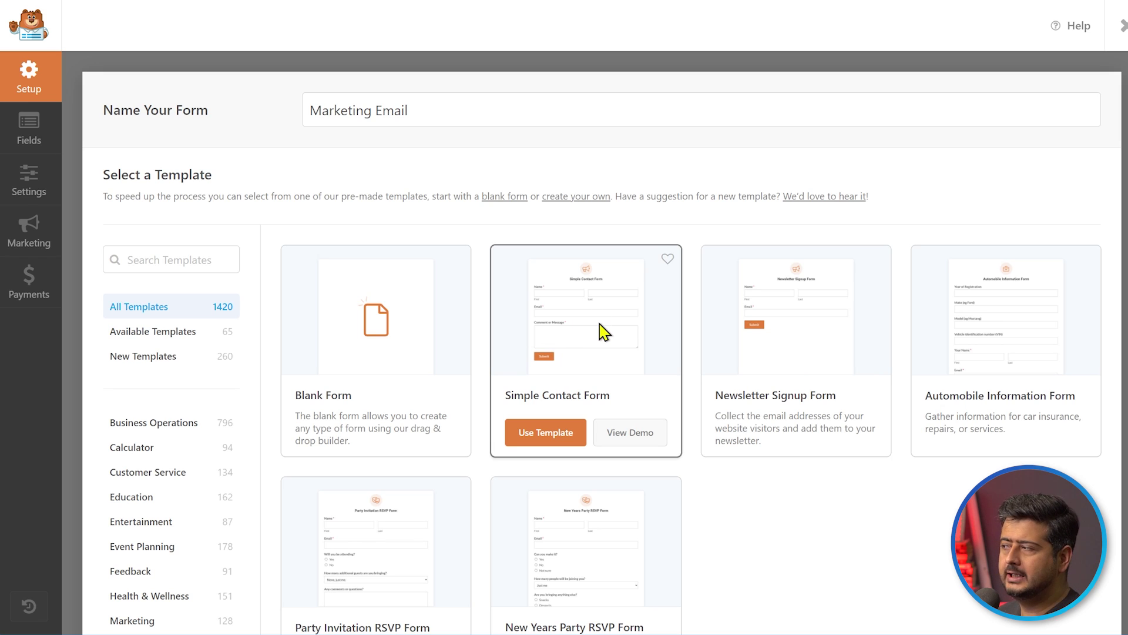
click(532, 441)
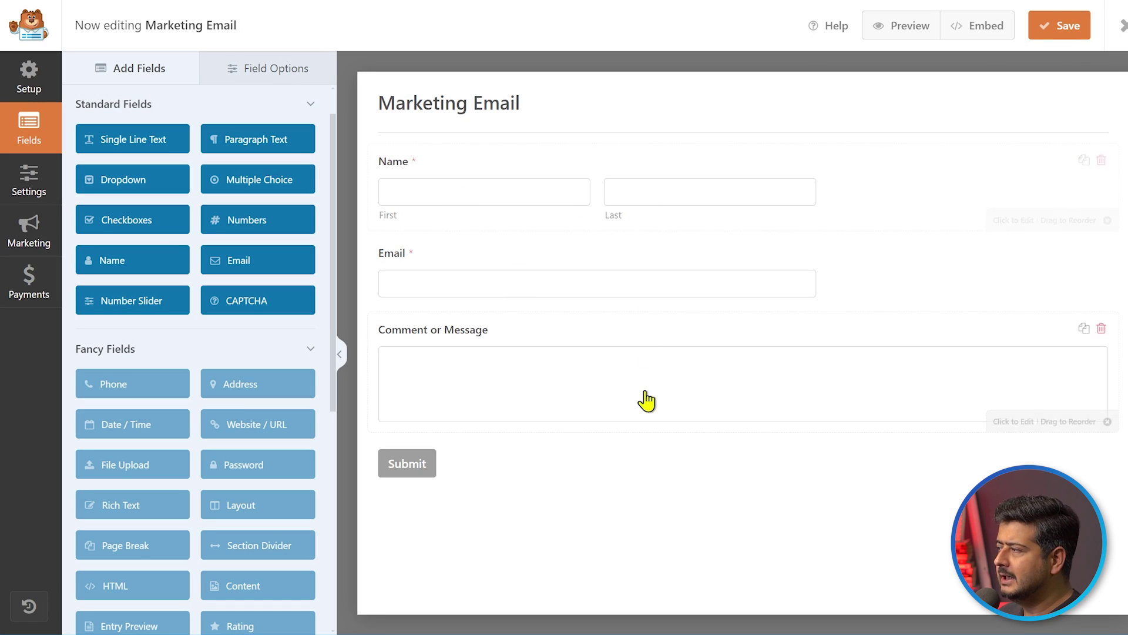
Delete the Comment or Message field from the form
click(1099, 328)
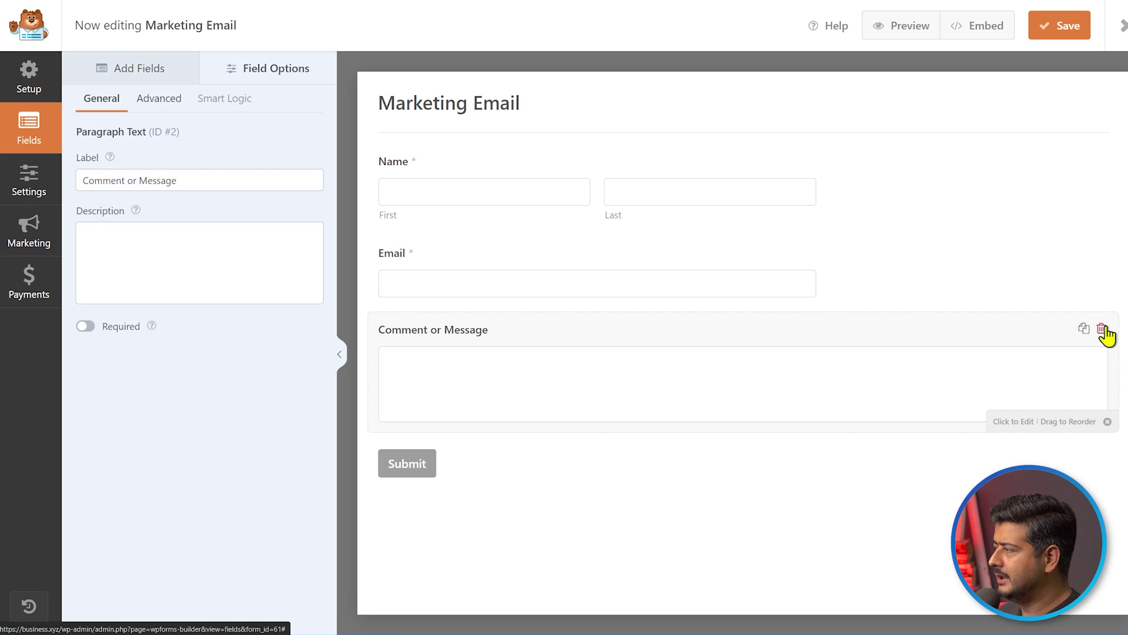
click(1102, 329)
click(537, 360)
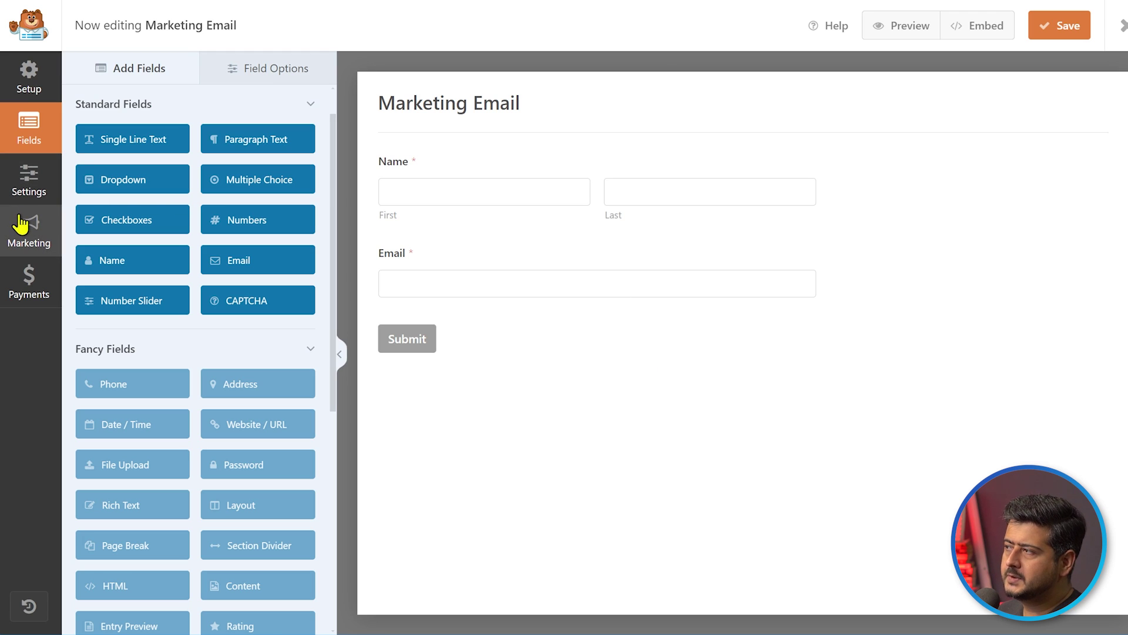
Save the form and open its Marketing > Constant Contact integration settings
click(21, 224)
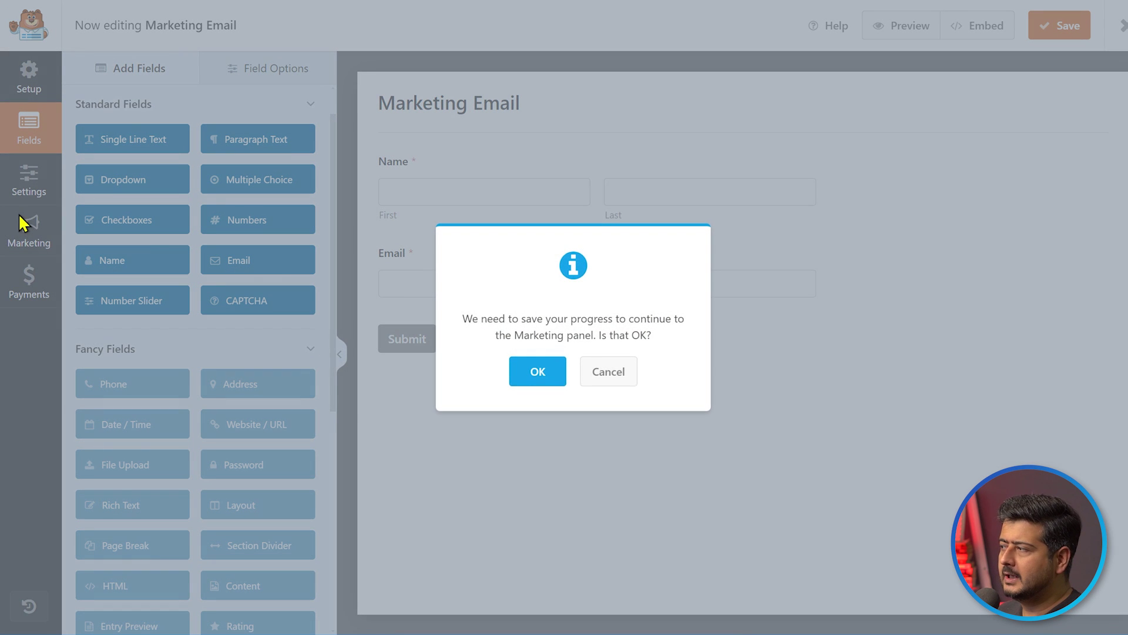
click(537, 371)
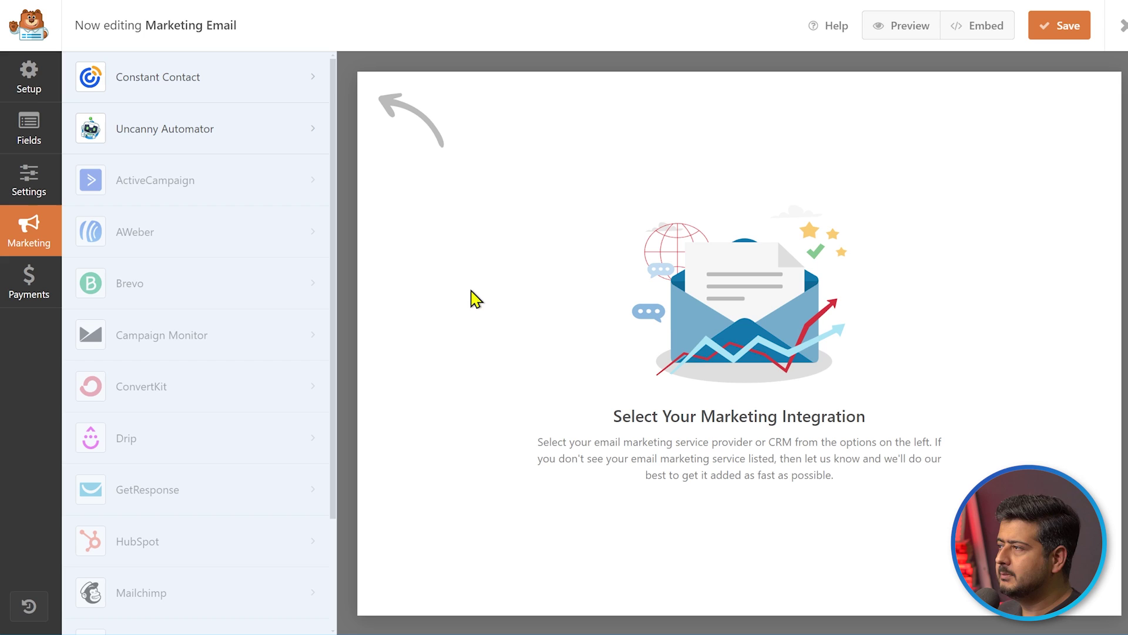
click(212, 84)
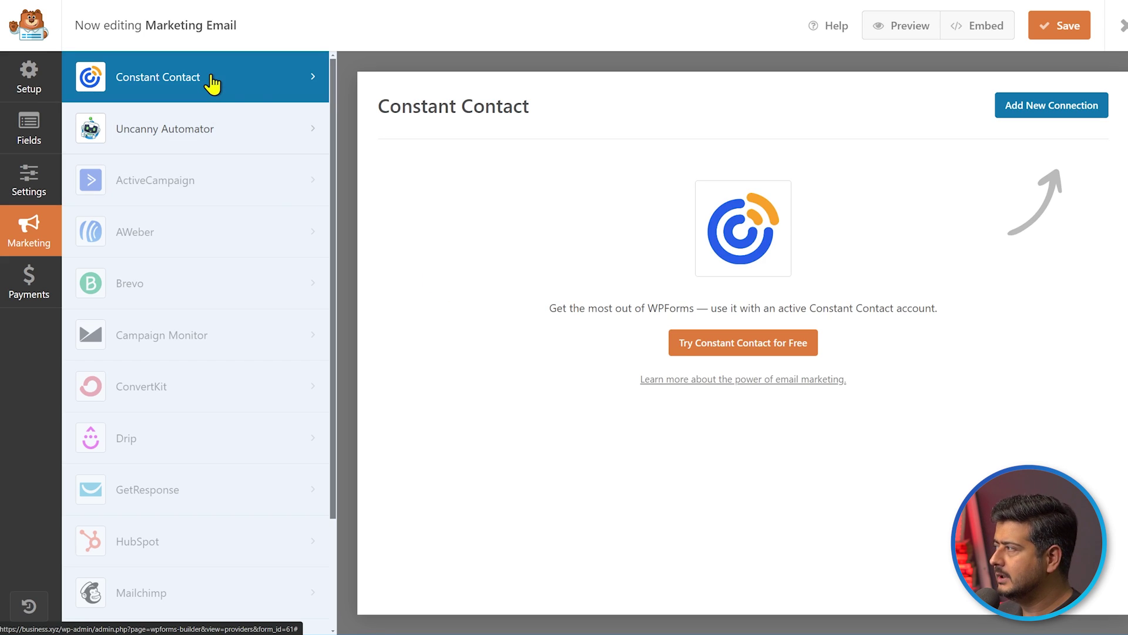
Add a Constant Contact connection 'Test connection' with list Marketing_product_1 and save the form
click(1047, 110)
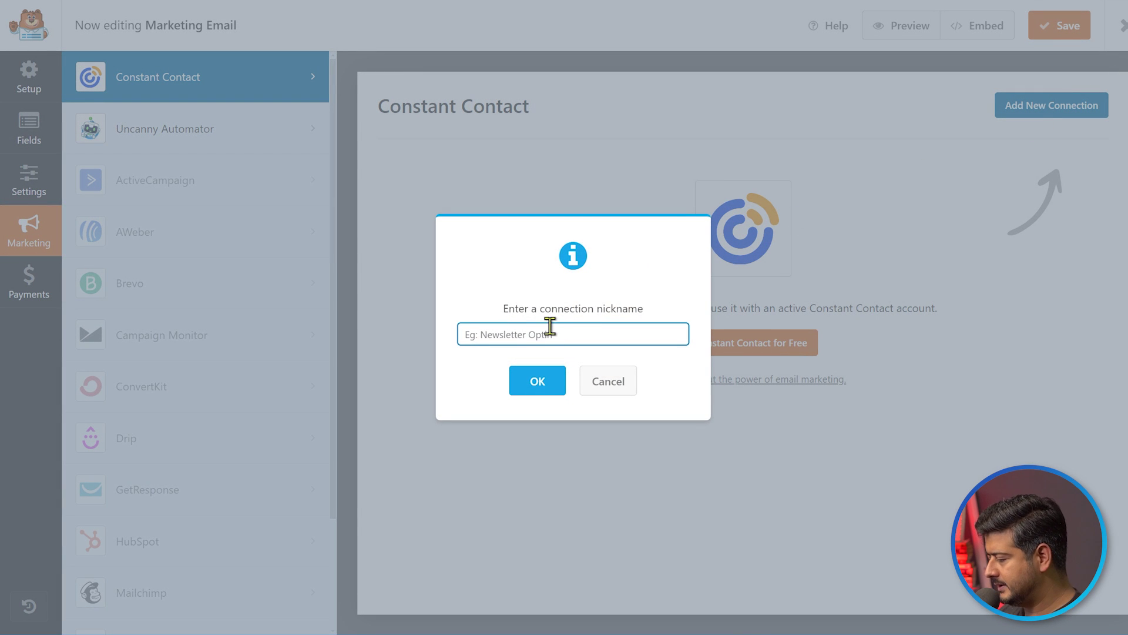
text(Testing)
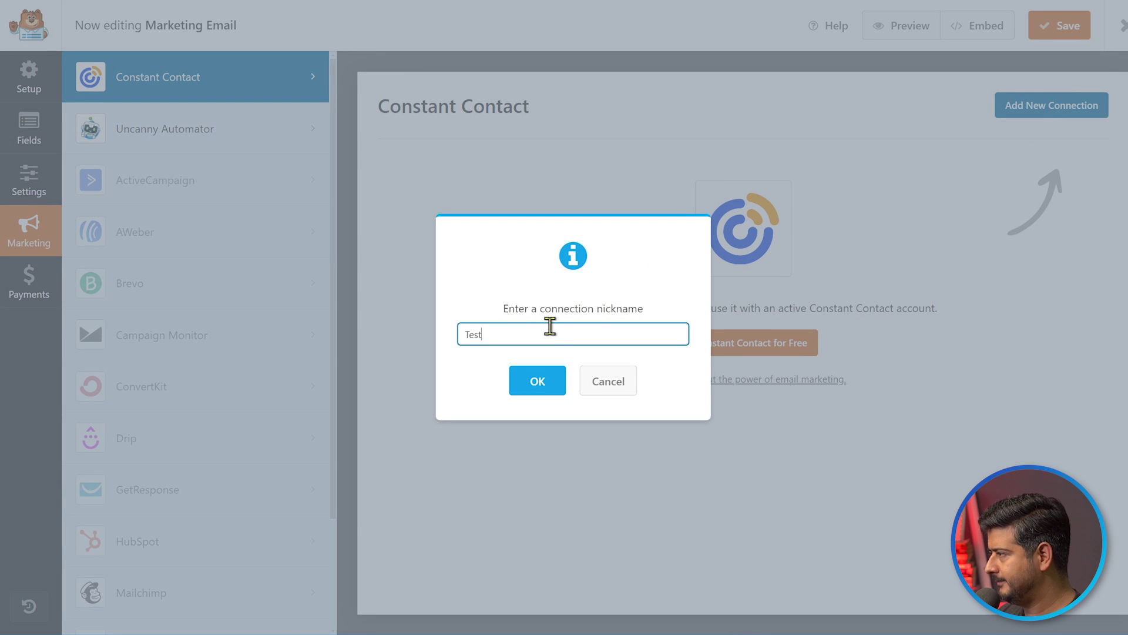
key(BackSpace)
key(BackSpace)
key(BackSpace)
text(connection)
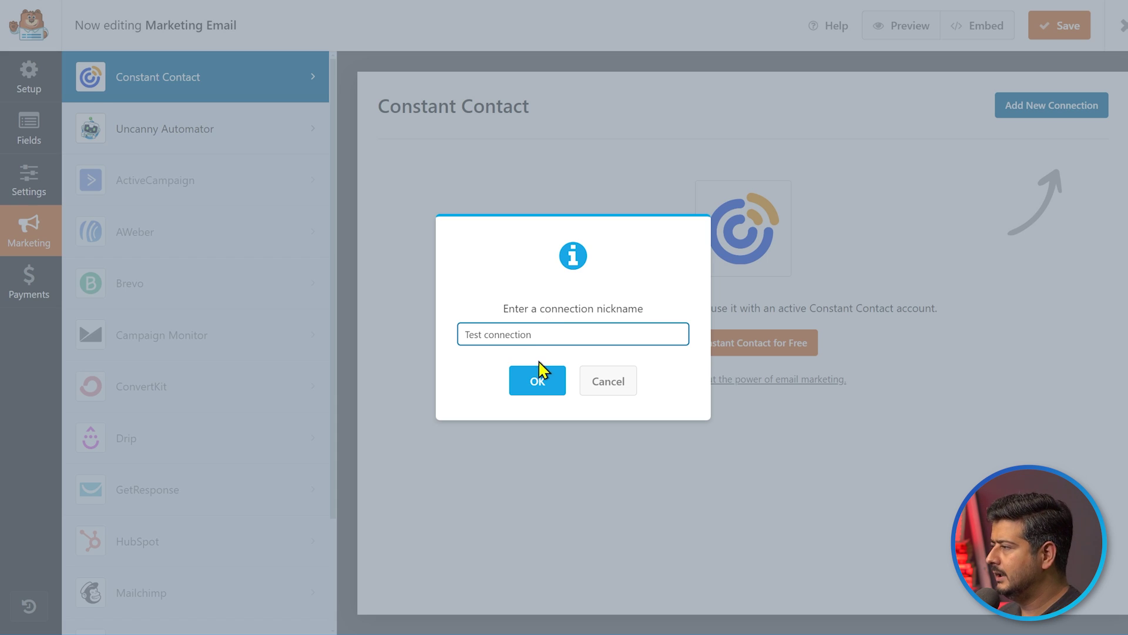
click(539, 381)
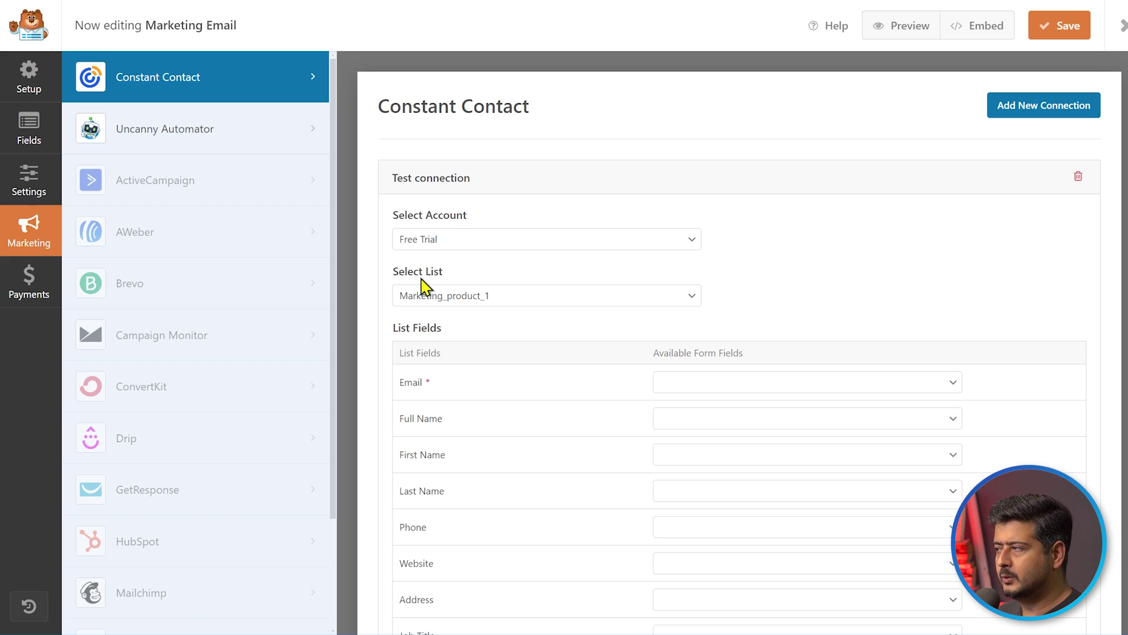
click(654, 299)
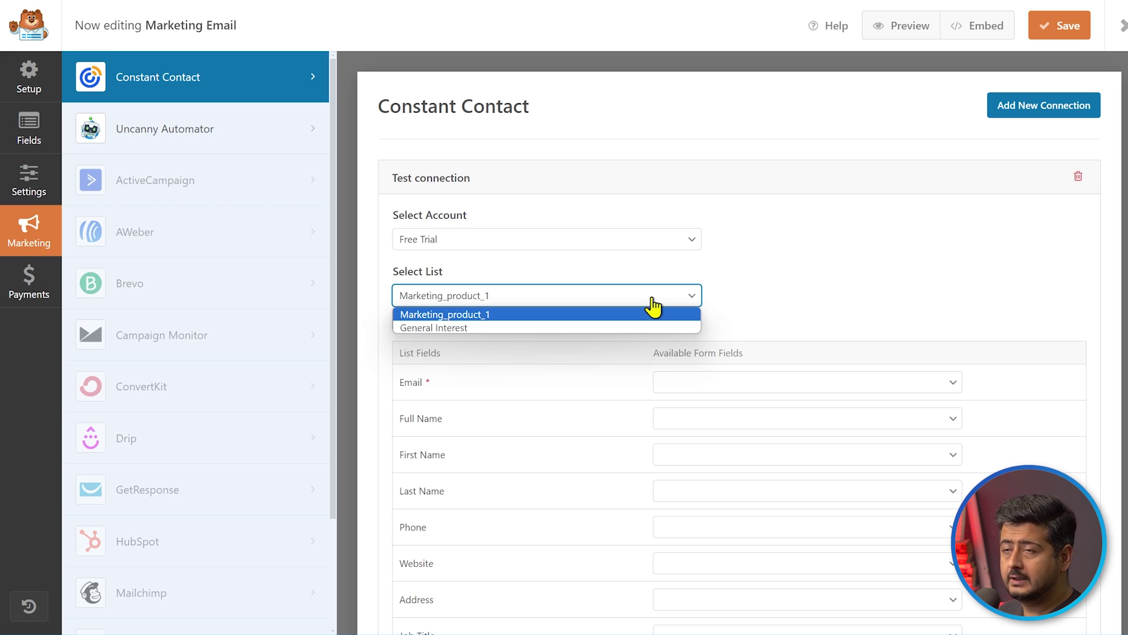
click(582, 315)
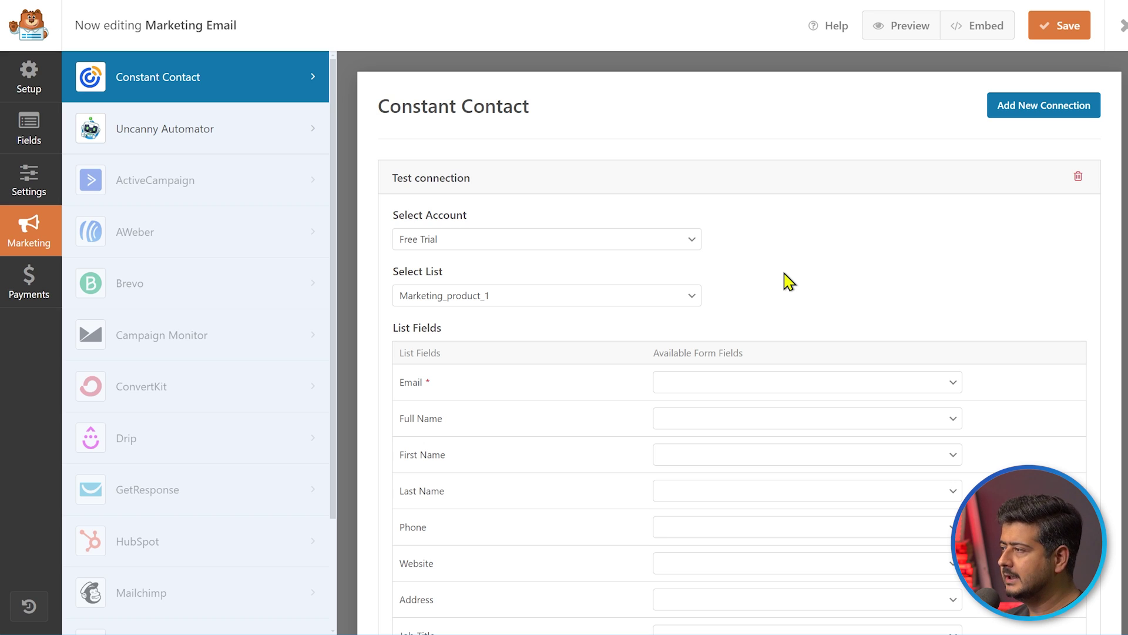
scroll(939, 335, down, 2)
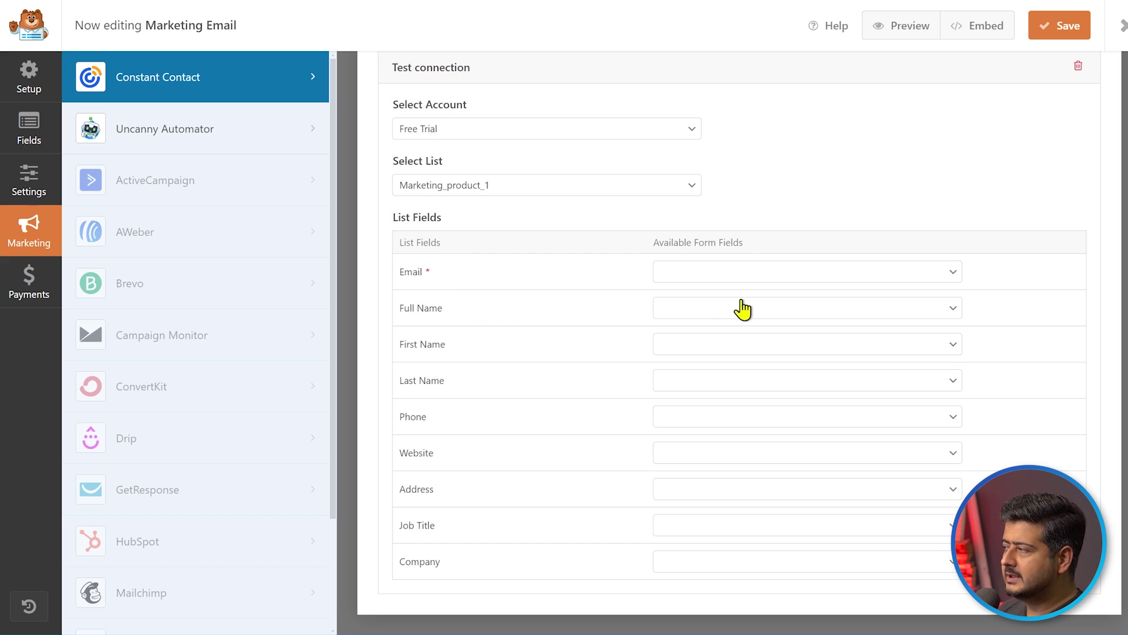
click(1059, 25)
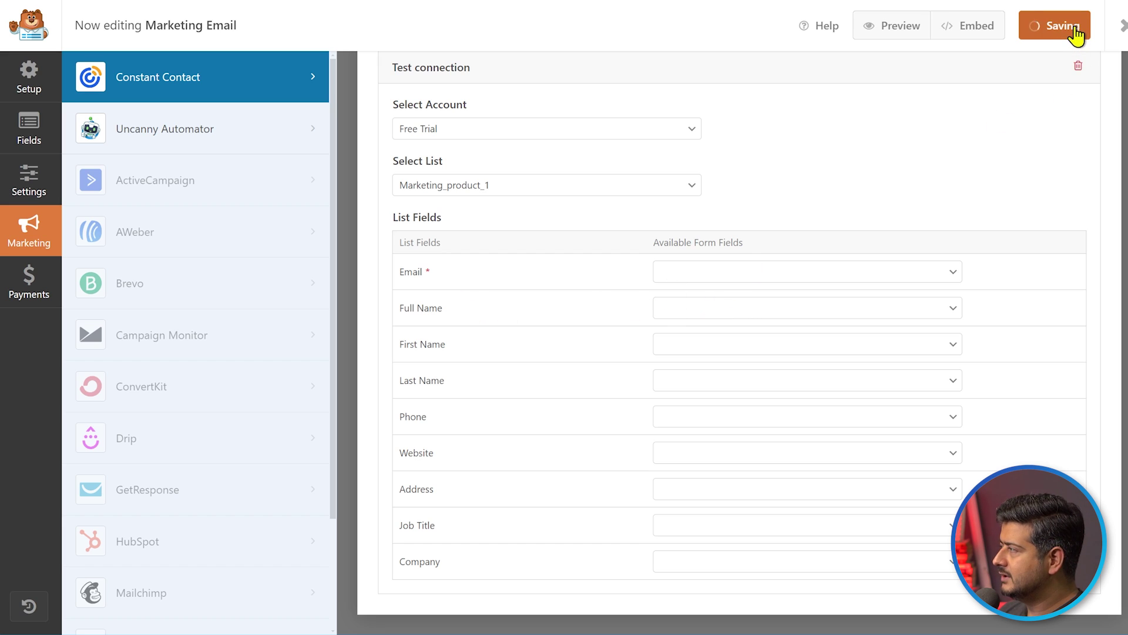
click(579, 405)
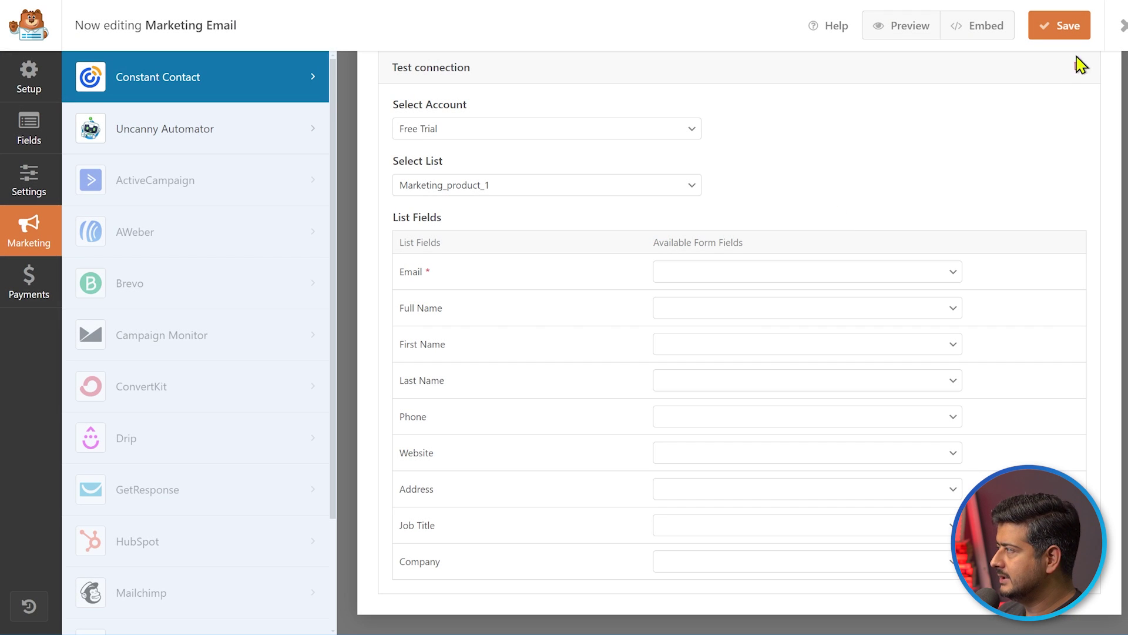
click(1122, 26)
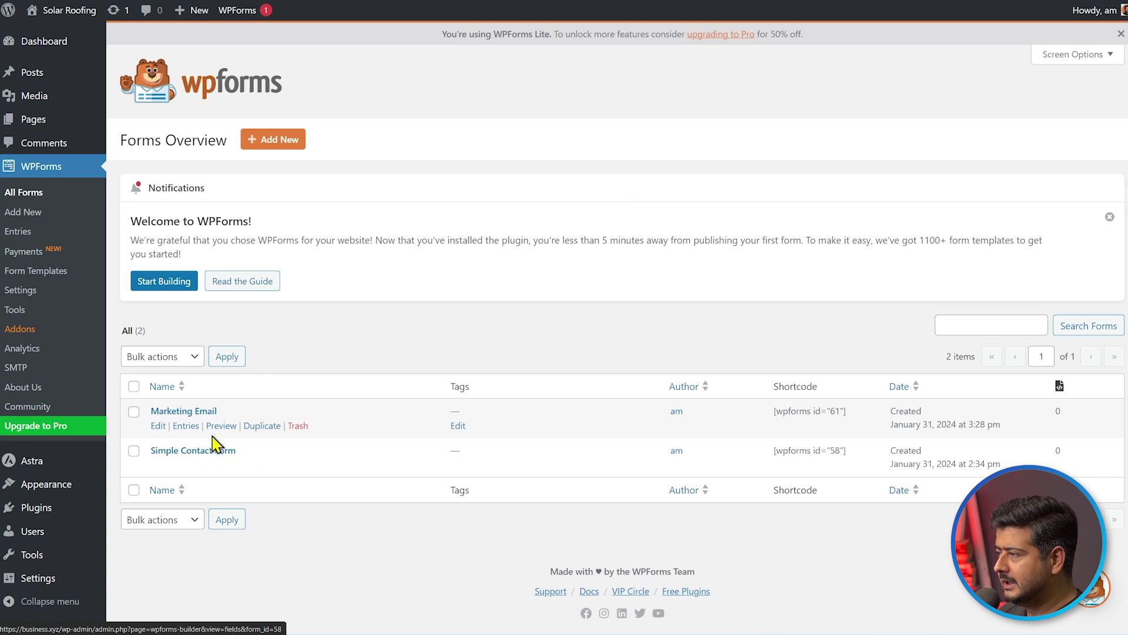
click(167, 428)
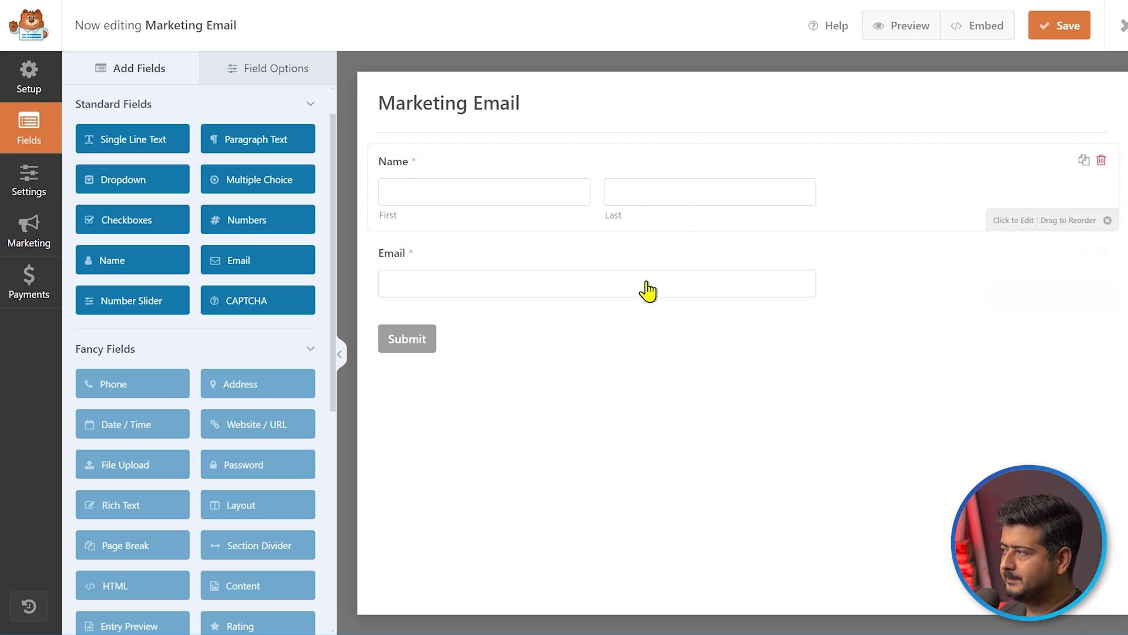
click(449, 194)
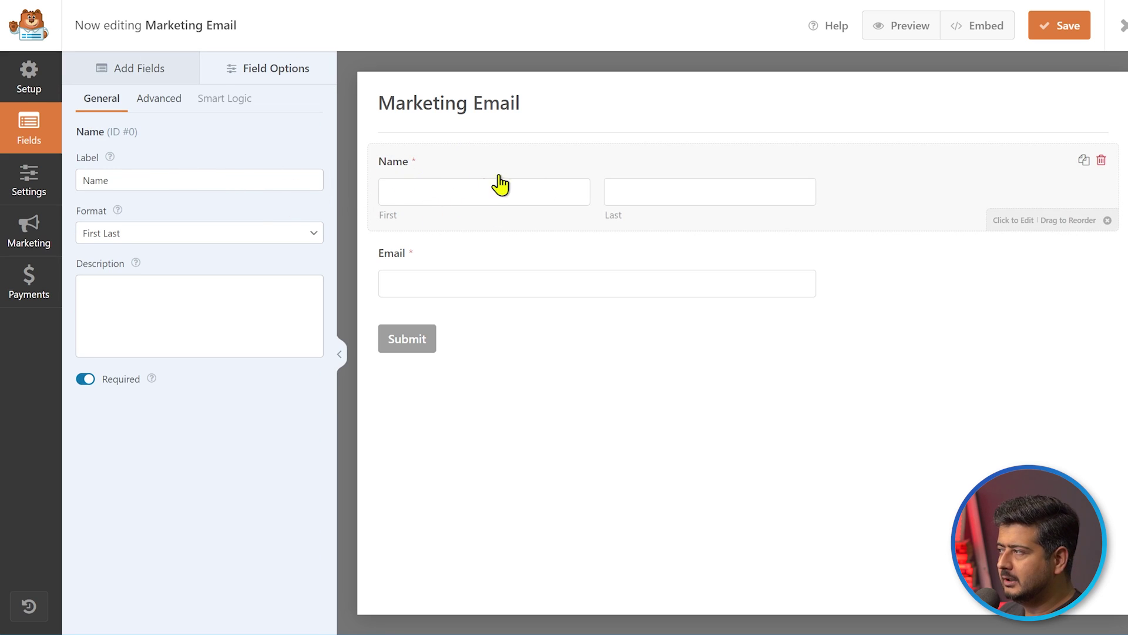
click(470, 285)
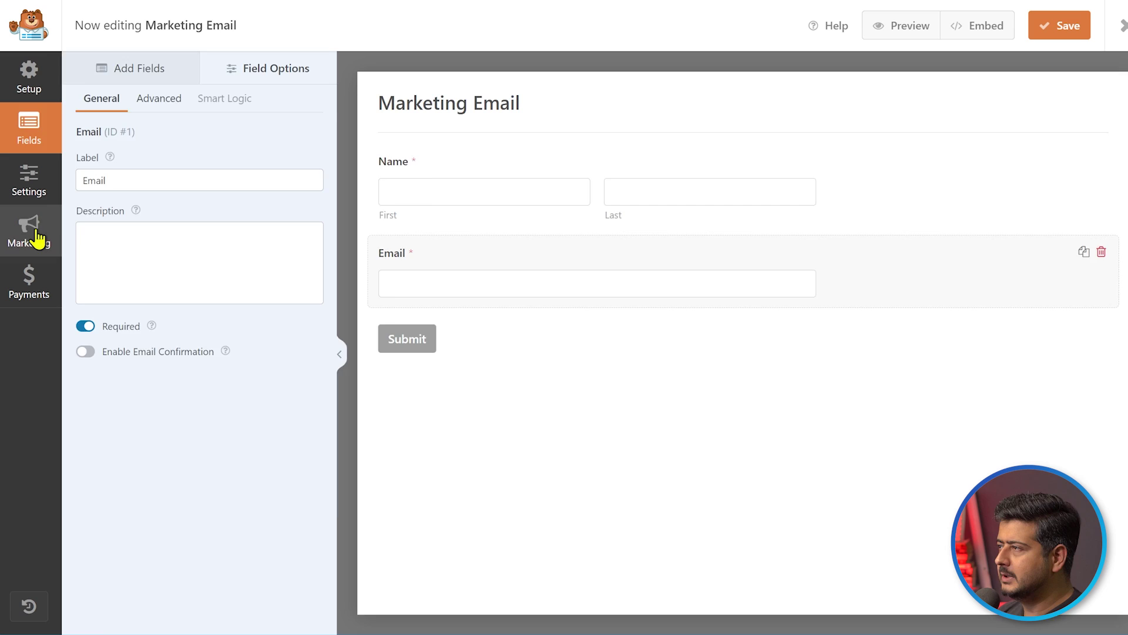
click(32, 235)
scroll(817, 299, down, 2)
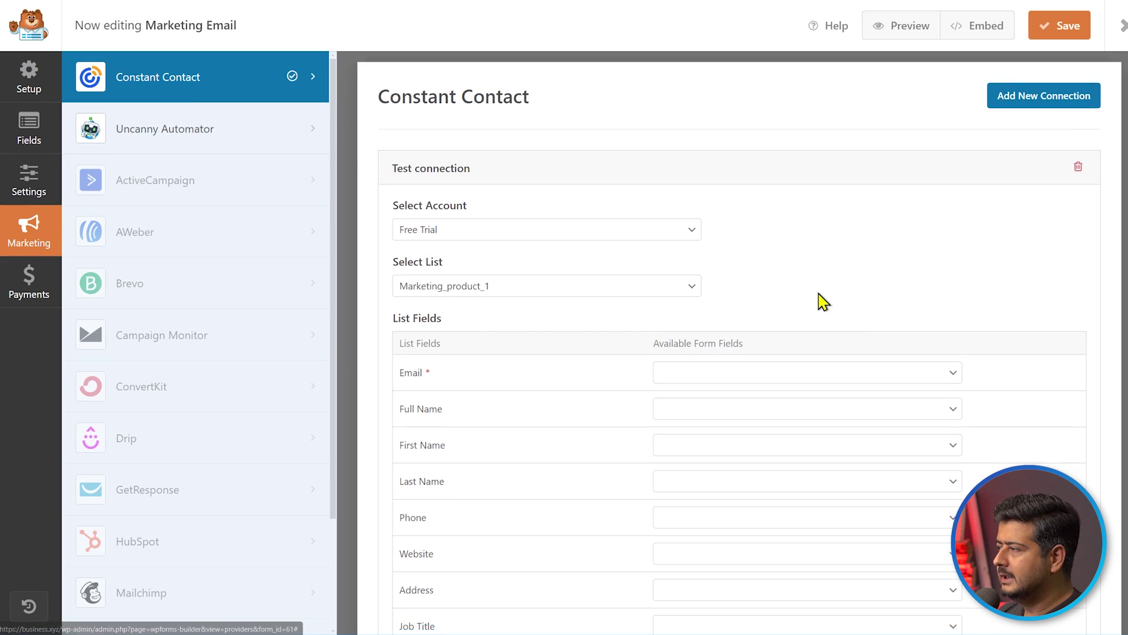
Map Email to Email, Full Name to Name (Full), First Name to Name (First), Last Name to Name (Last)
click(915, 276)
click(826, 300)
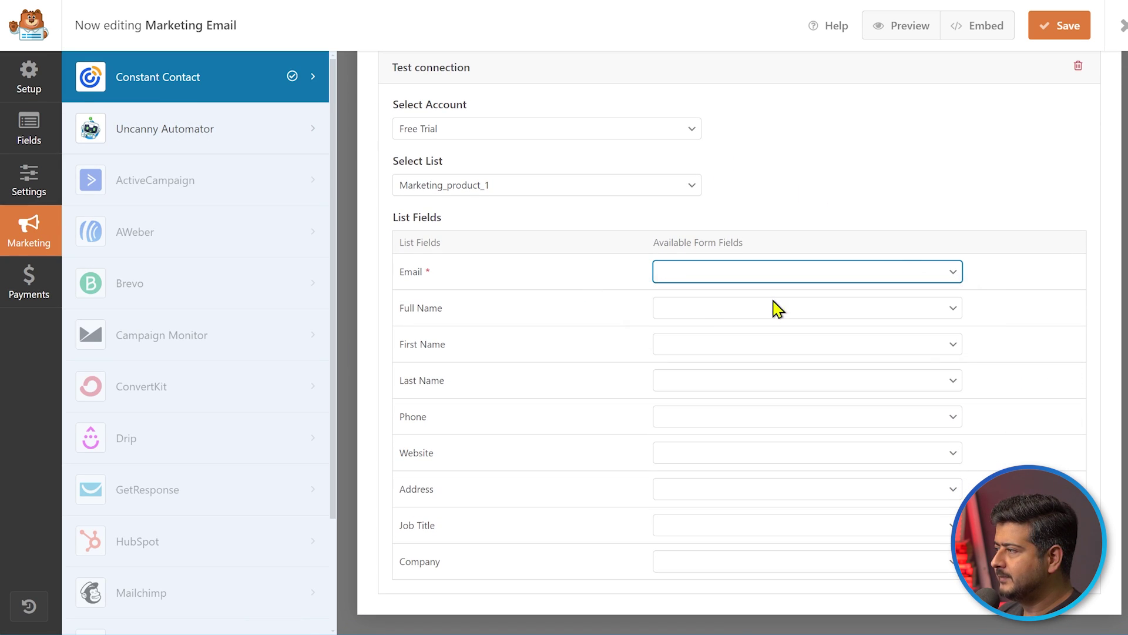
click(706, 312)
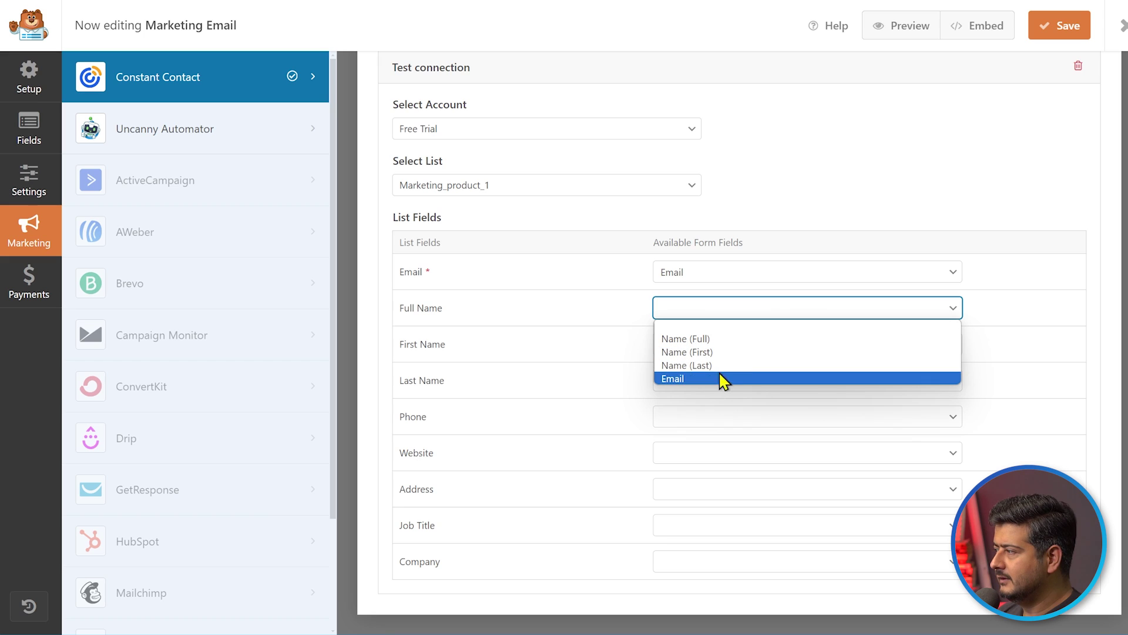
click(725, 352)
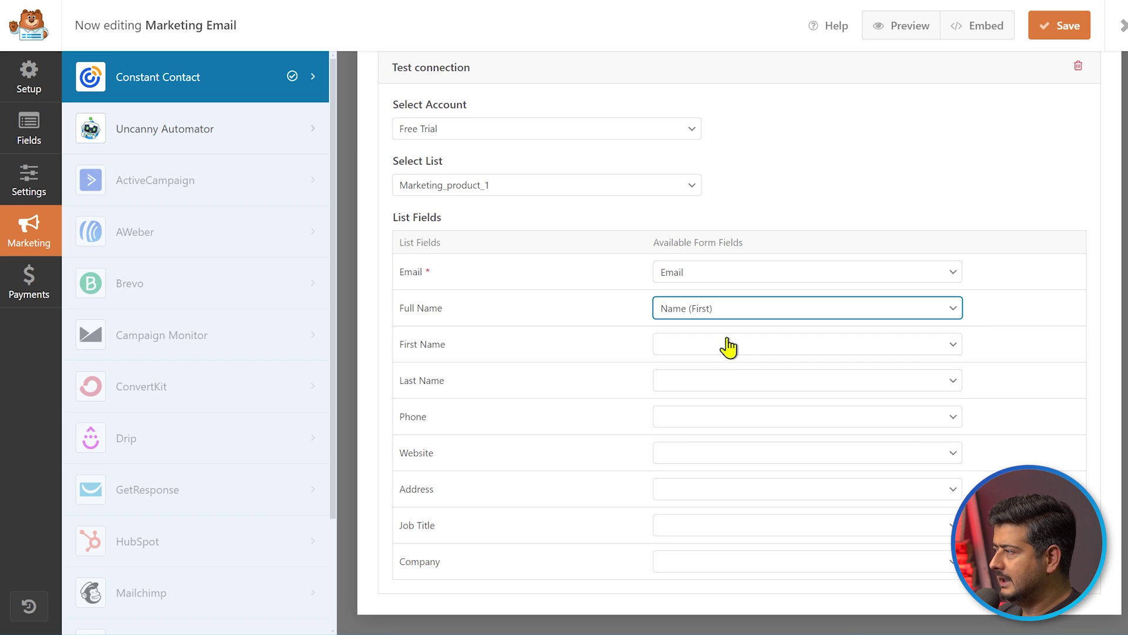
click(743, 346)
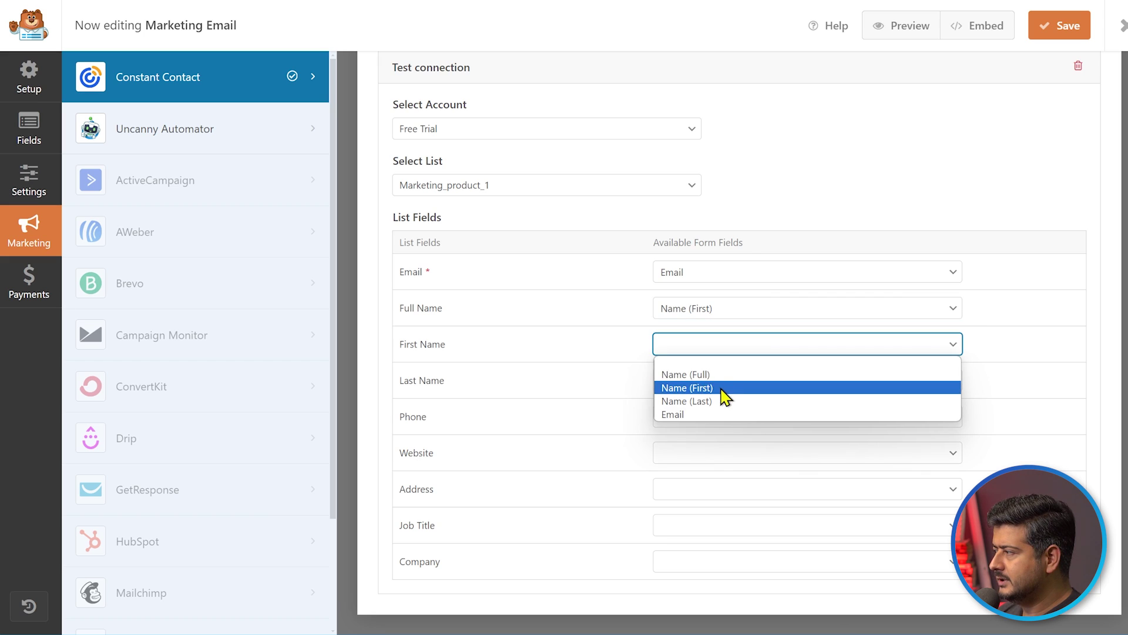
click(729, 312)
click(709, 339)
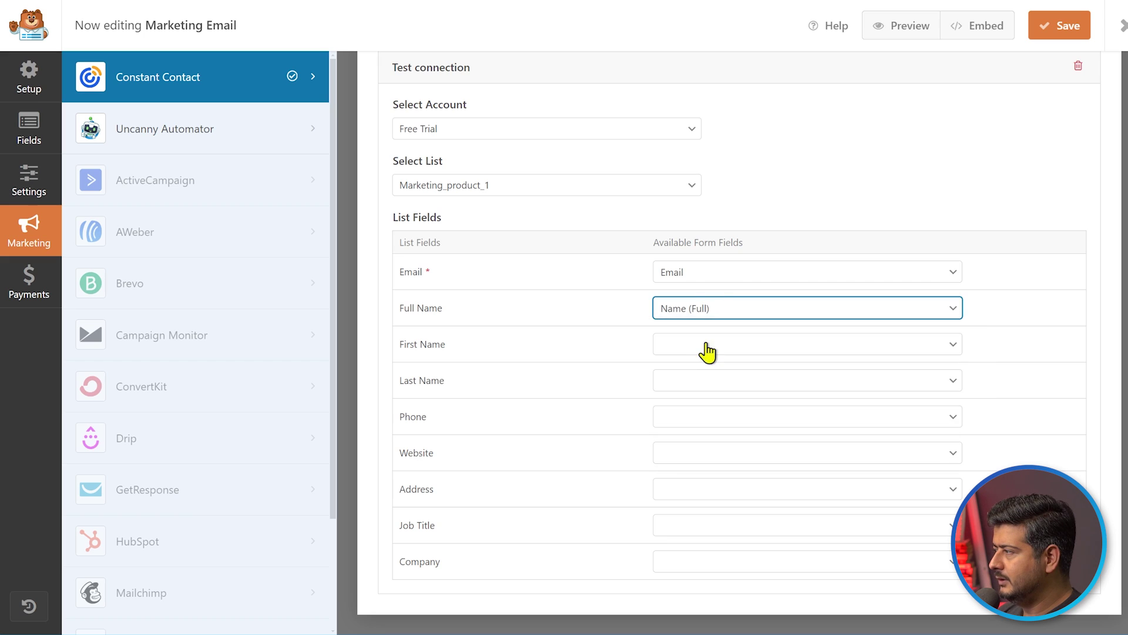
click(714, 347)
click(714, 388)
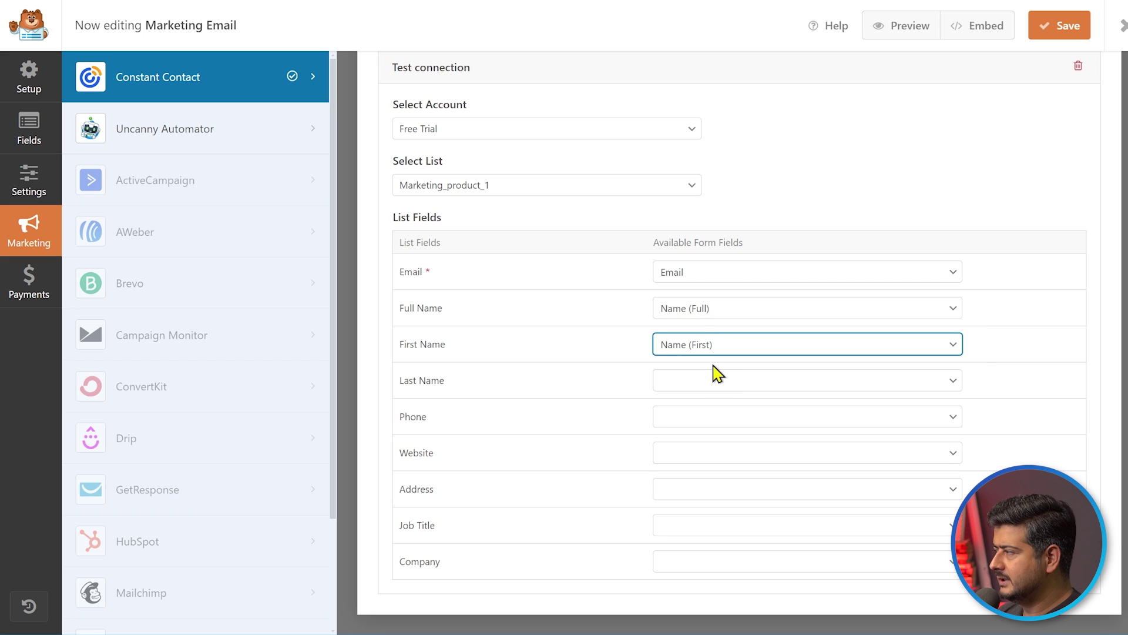
click(714, 382)
click(716, 437)
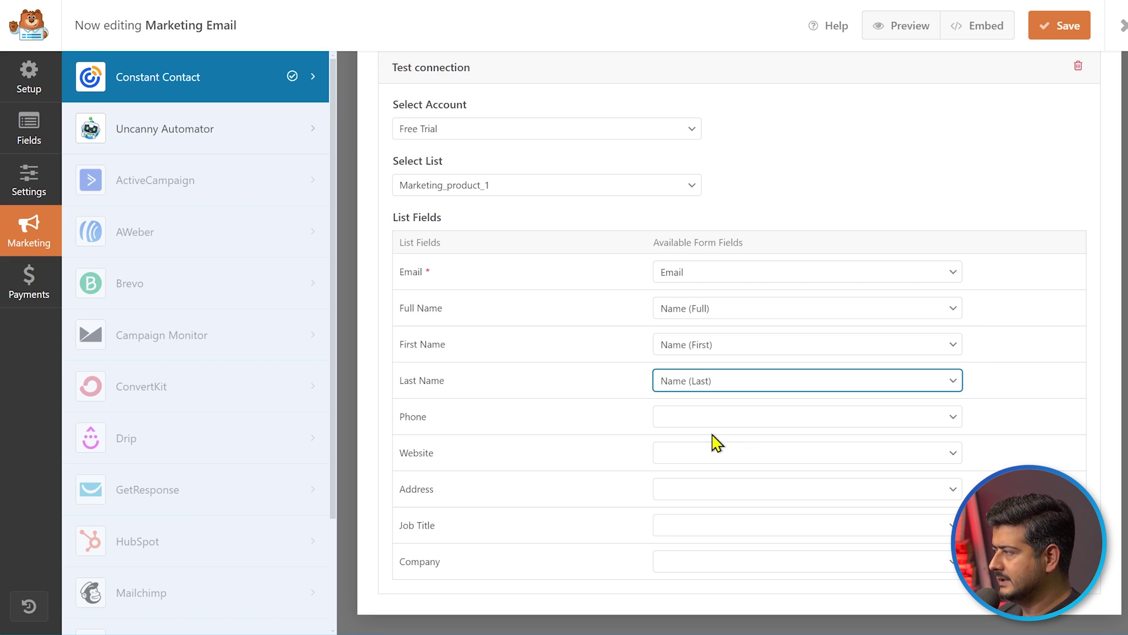
Save the form with the new field mapping and return to the Fields panel
click(984, 184)
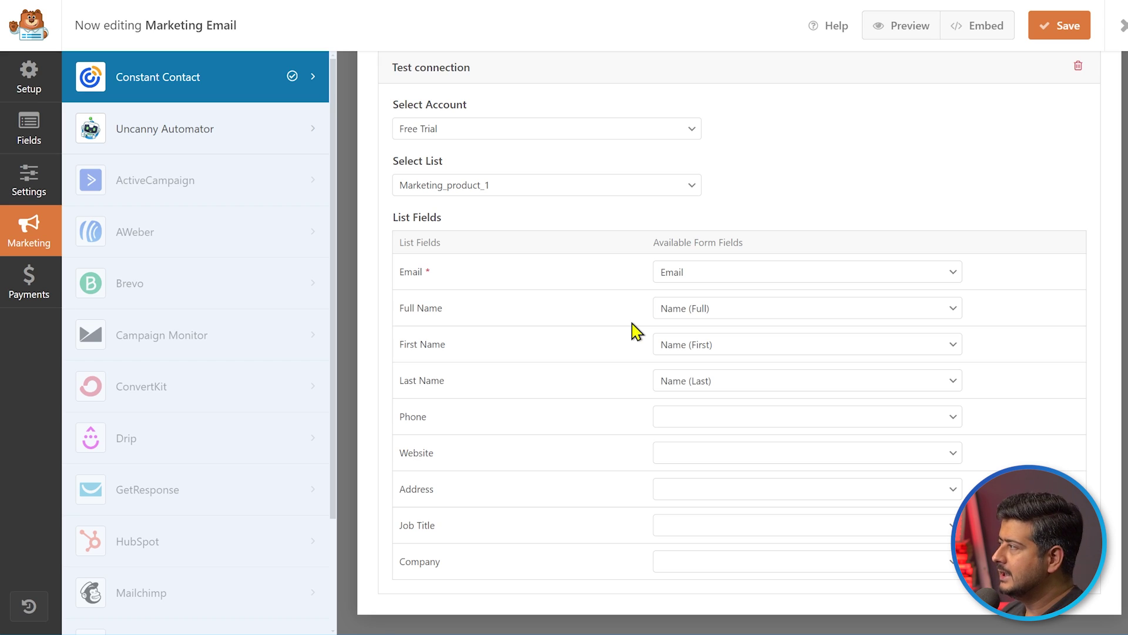
click(1074, 29)
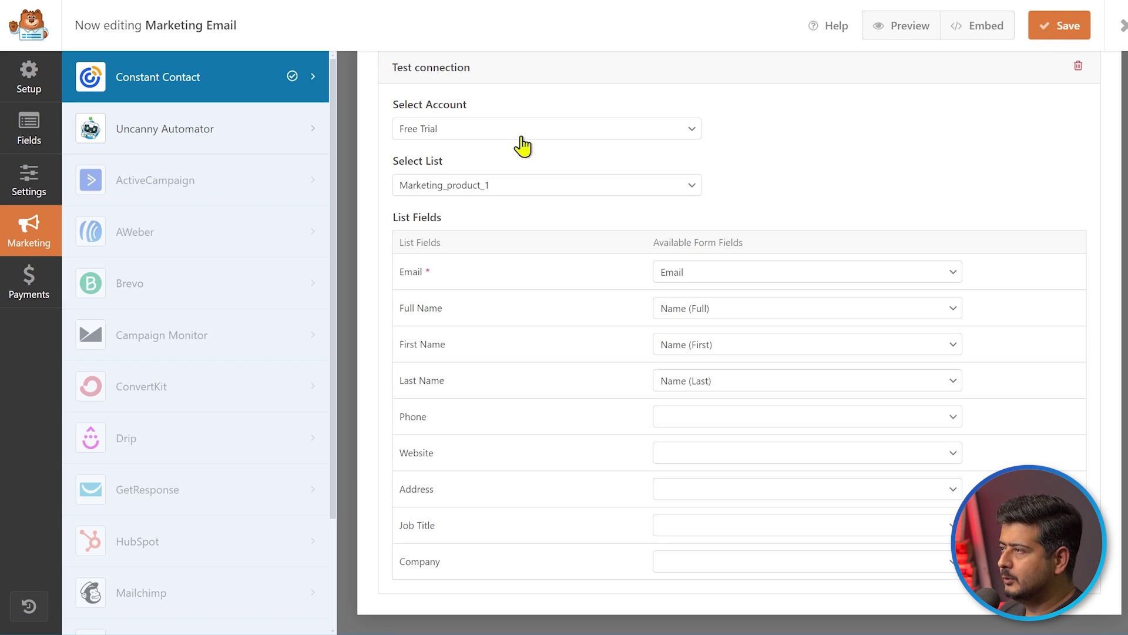
click(41, 139)
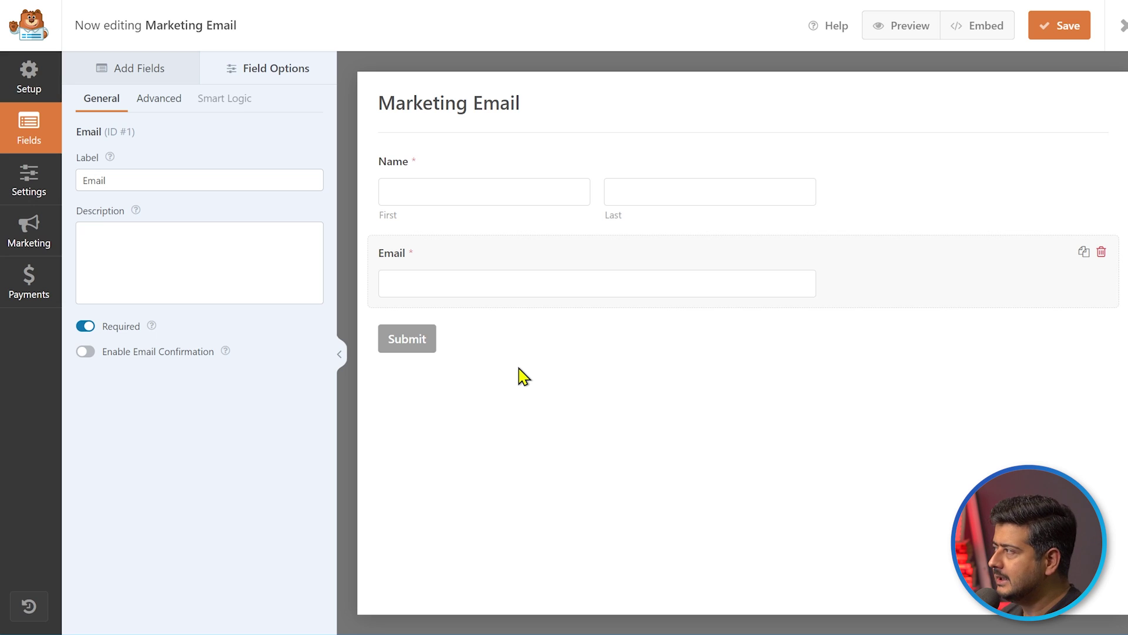
Embed the Marketing Email form in a new page named 'Marketing Email Optin-in'
click(975, 34)
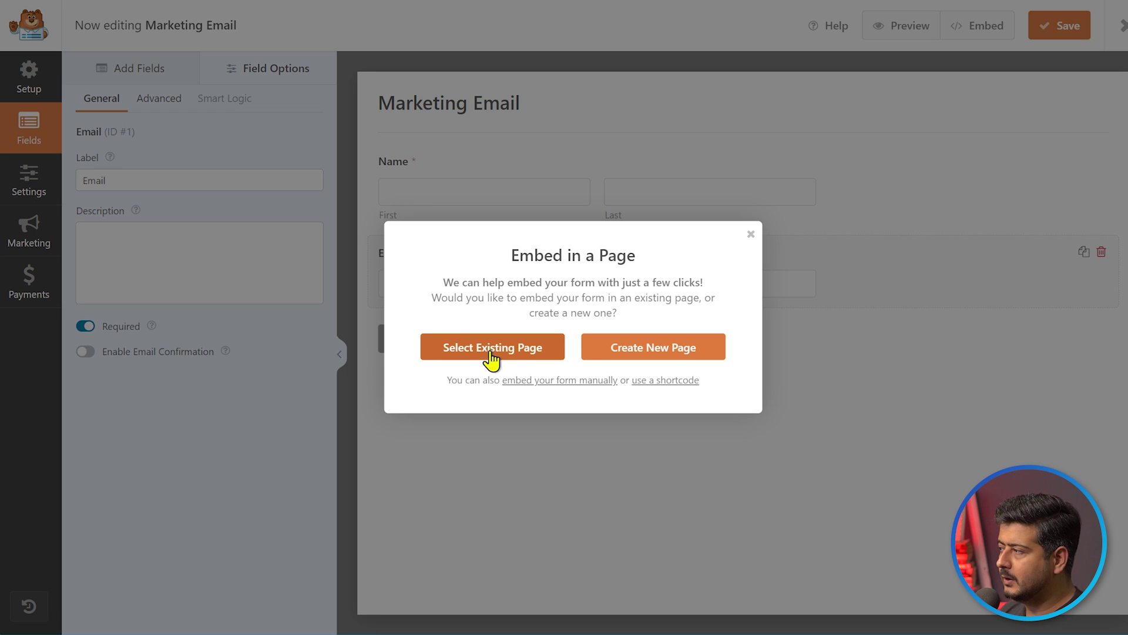
click(663, 356)
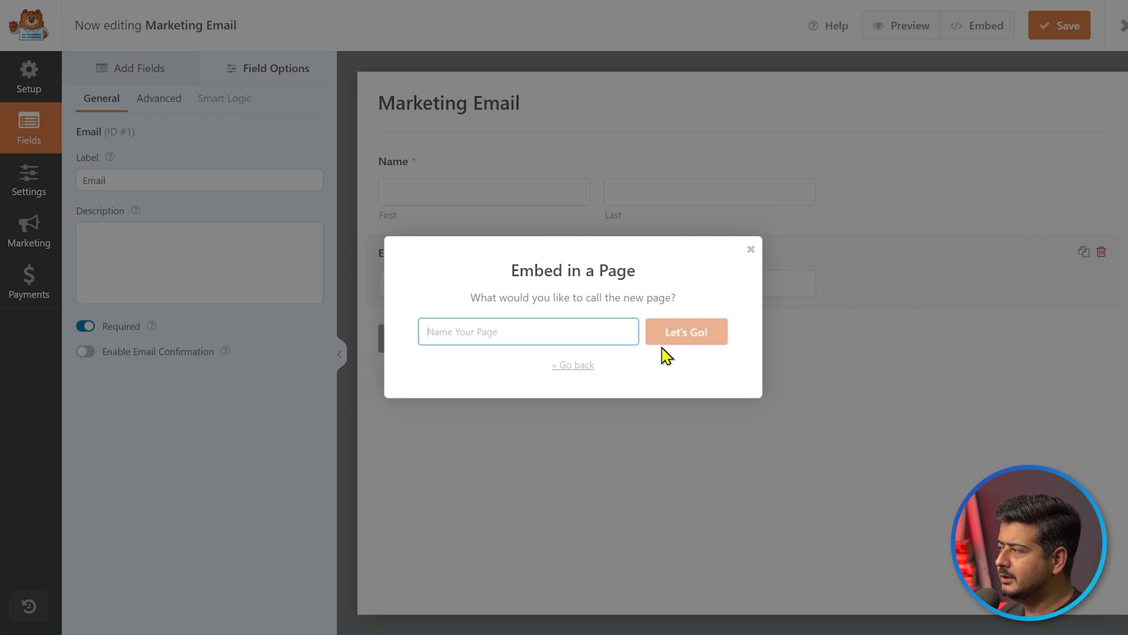
text(M)
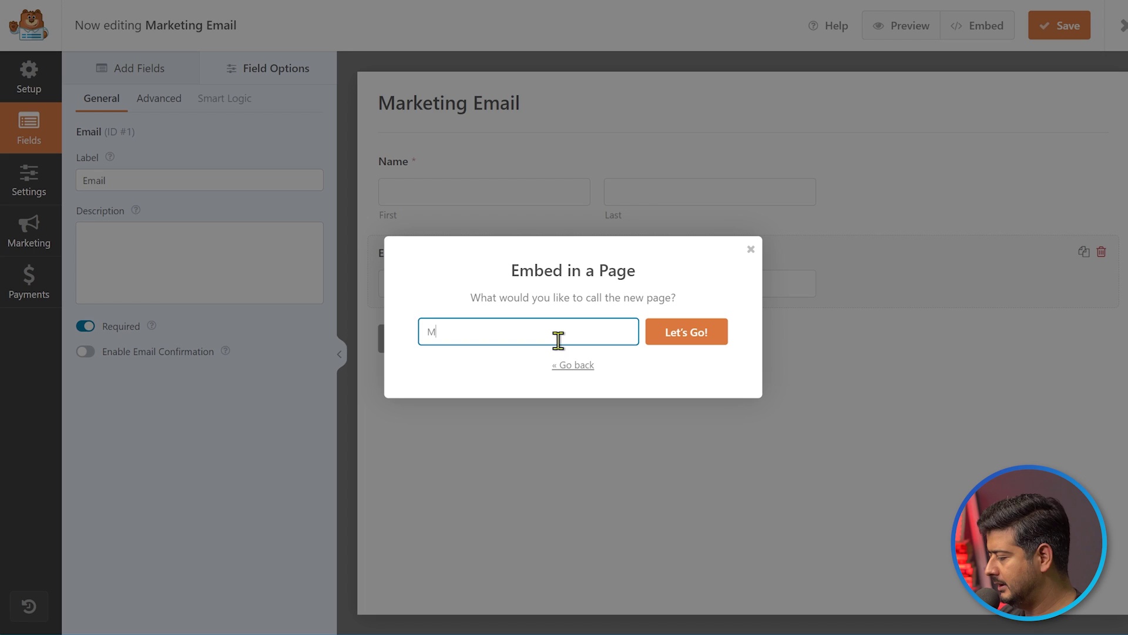
text(arketing Email Opt)
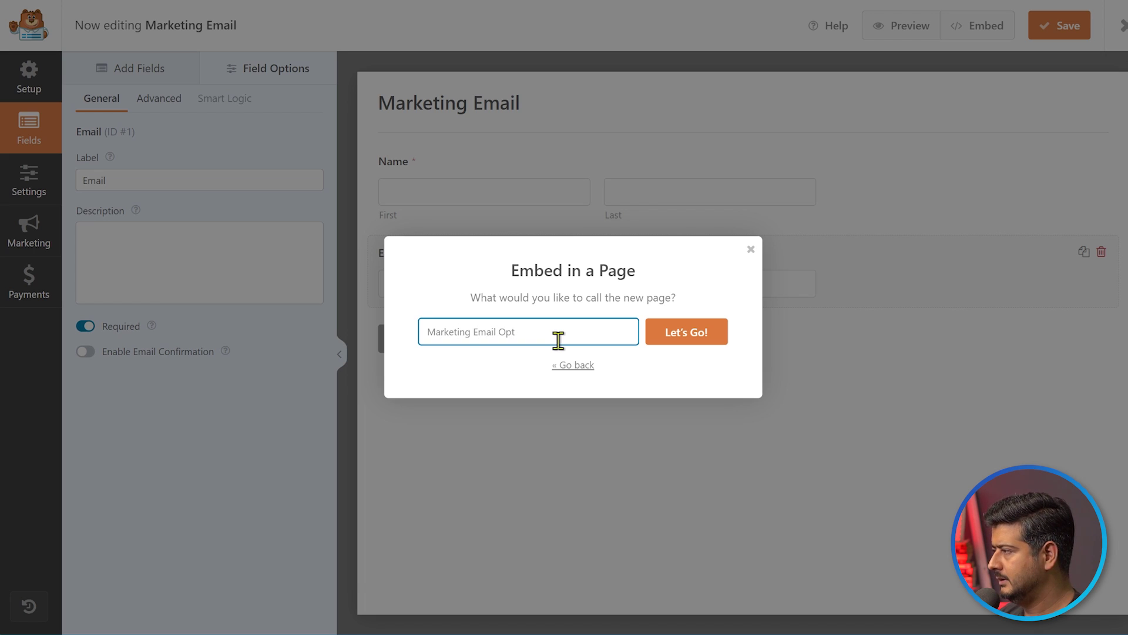
text(in-in)
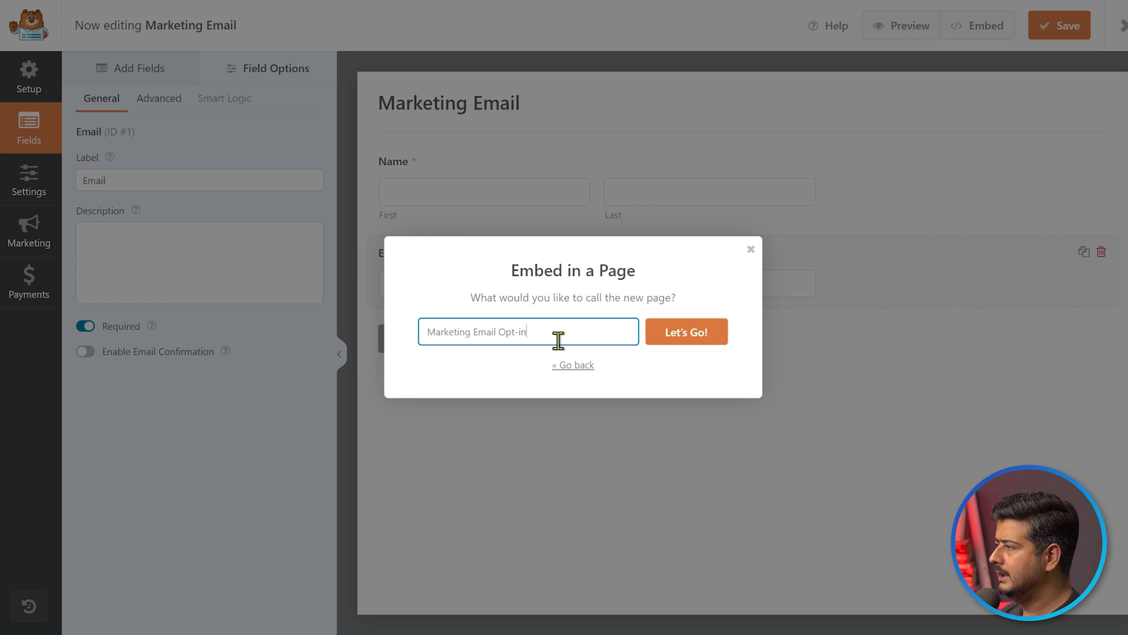
click(683, 333)
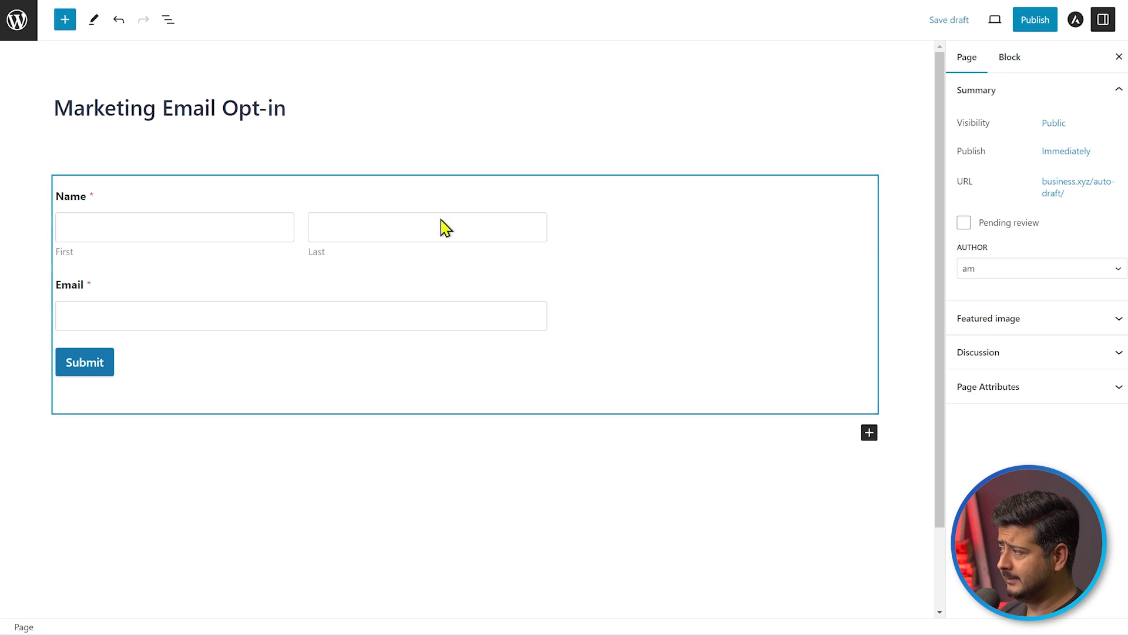
Replace the embedded form block with a fresh WPForms block added via /wp
click(379, 186)
click(103, 151)
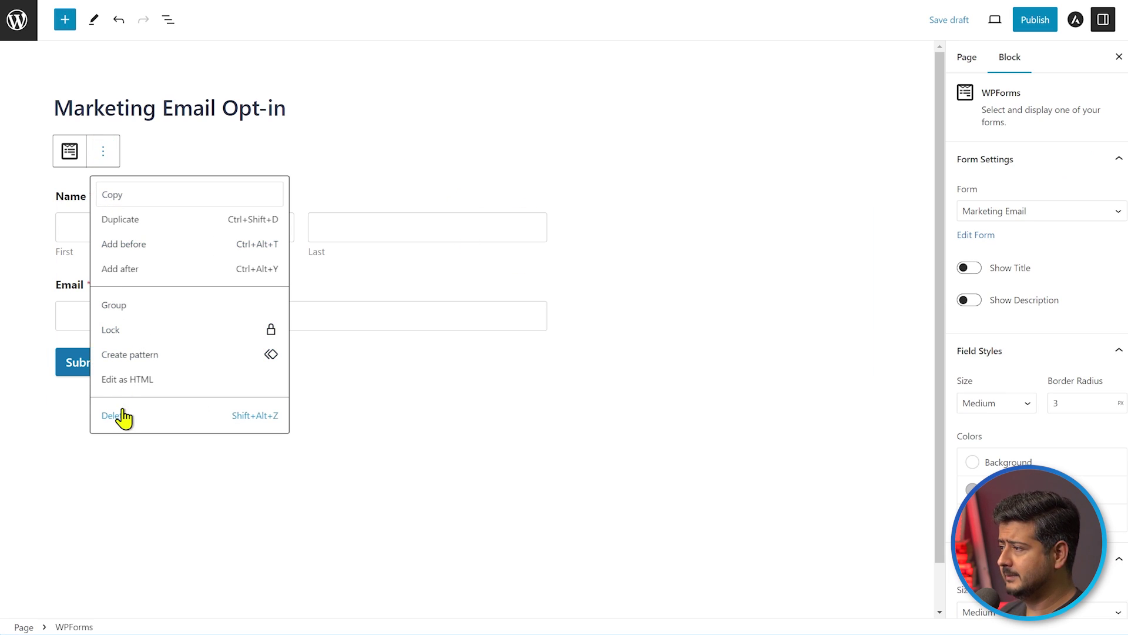
click(120, 414)
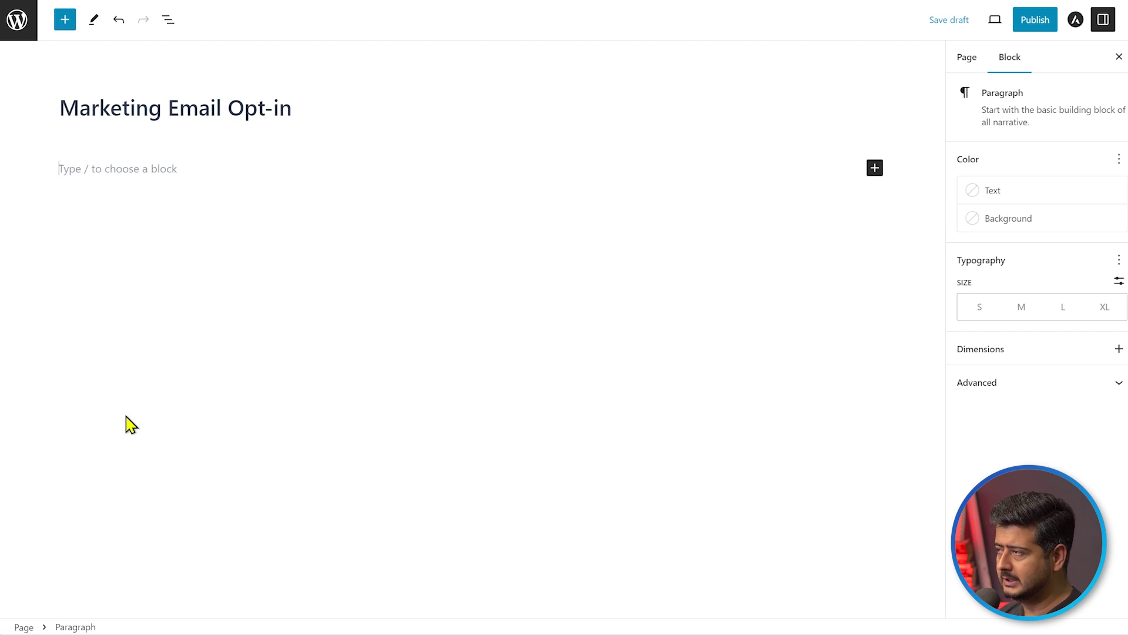
click(191, 170)
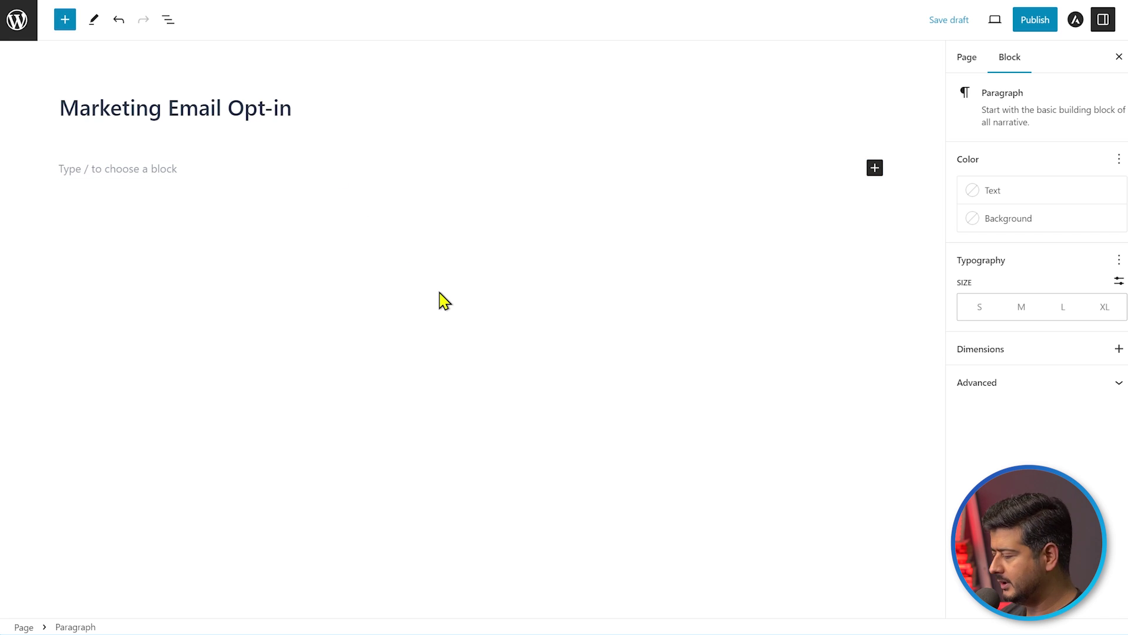
text(/)
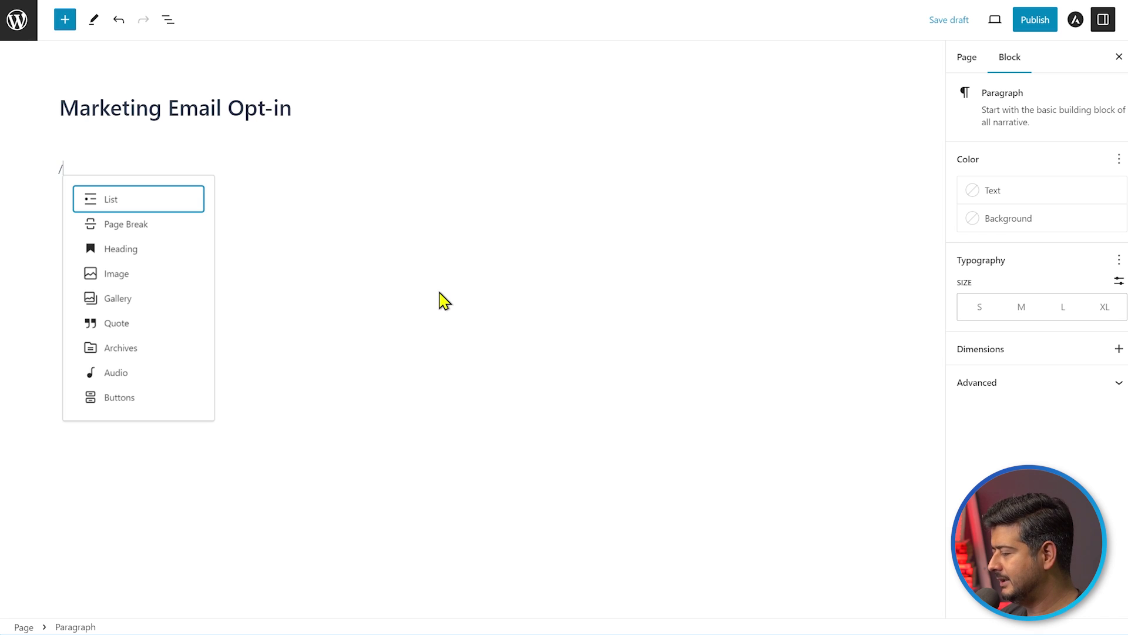
text(wp)
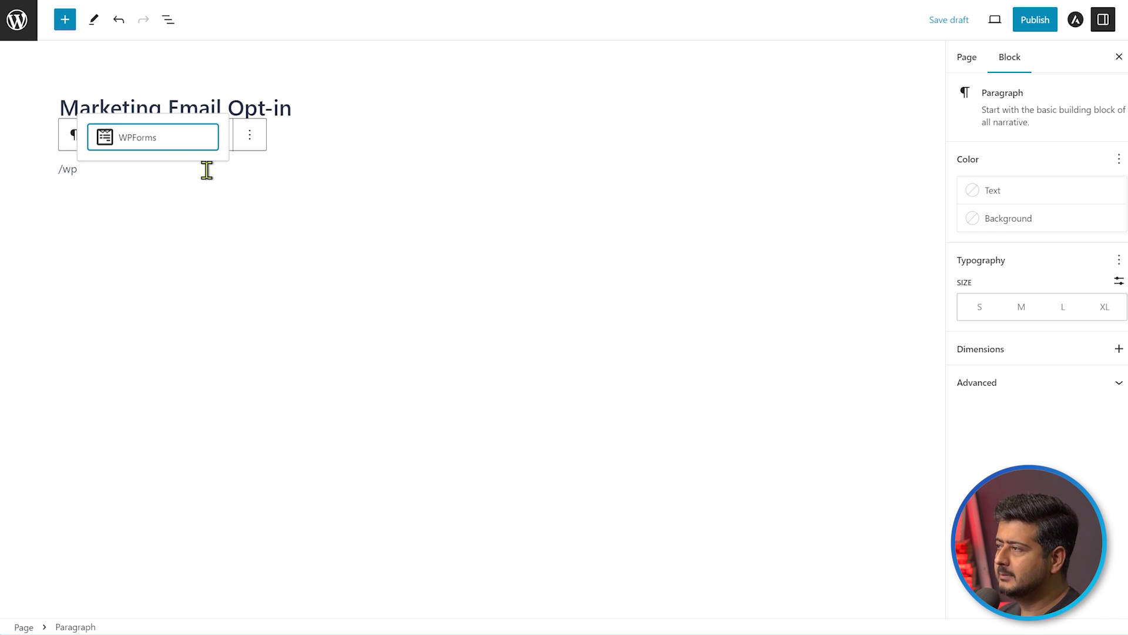
click(170, 146)
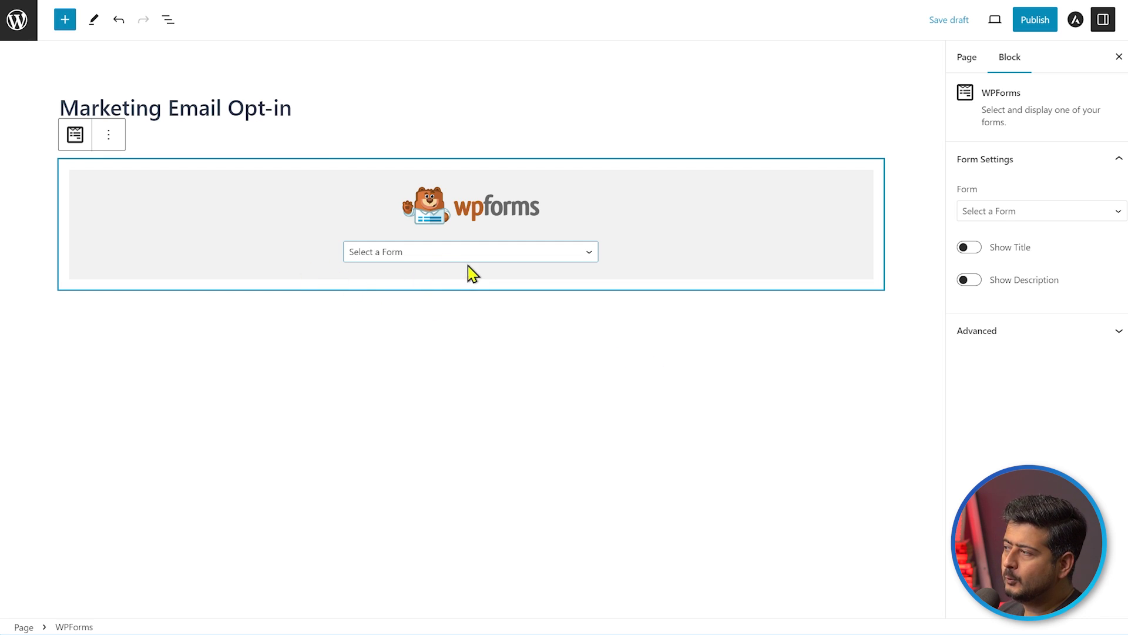
Choose the Marketing Email form in the WPForms block and publish the page
click(587, 257)
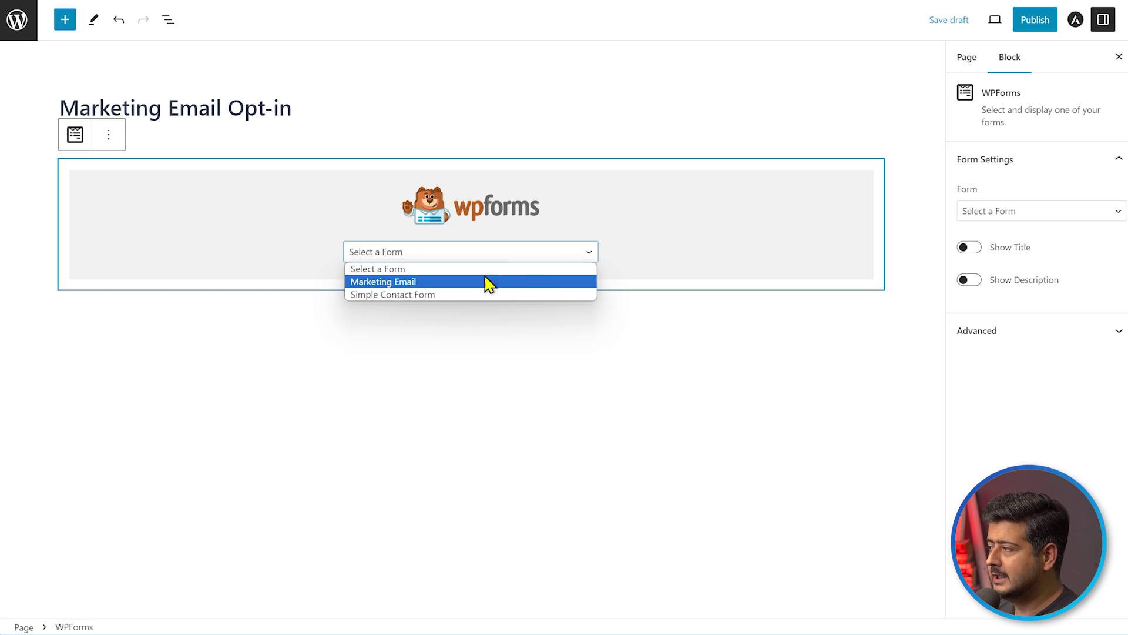
click(449, 283)
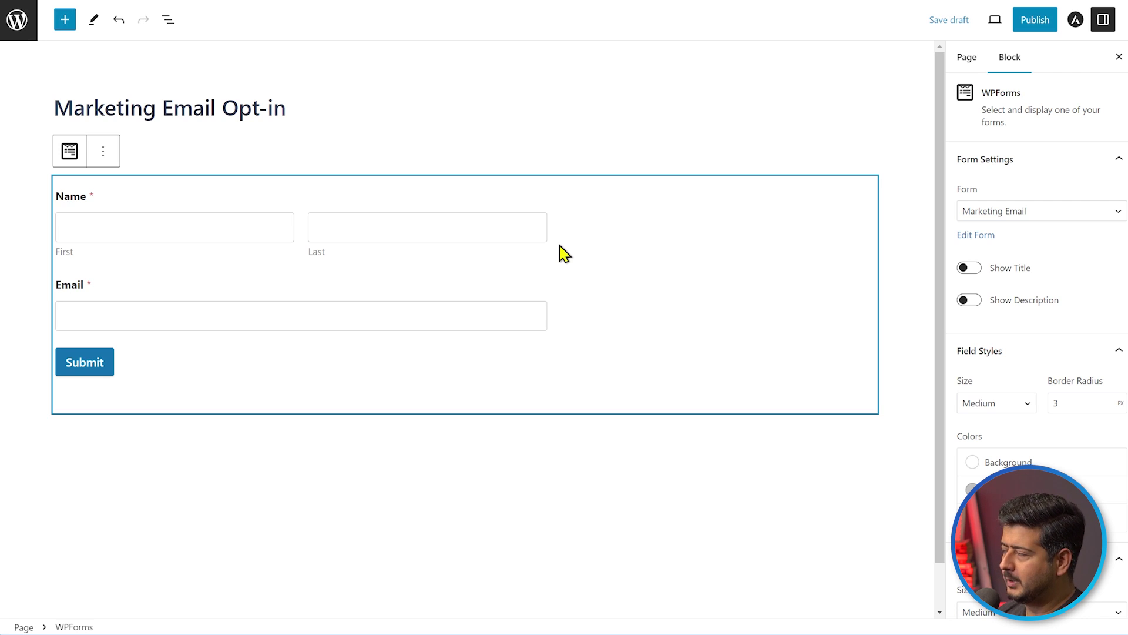
click(1035, 19)
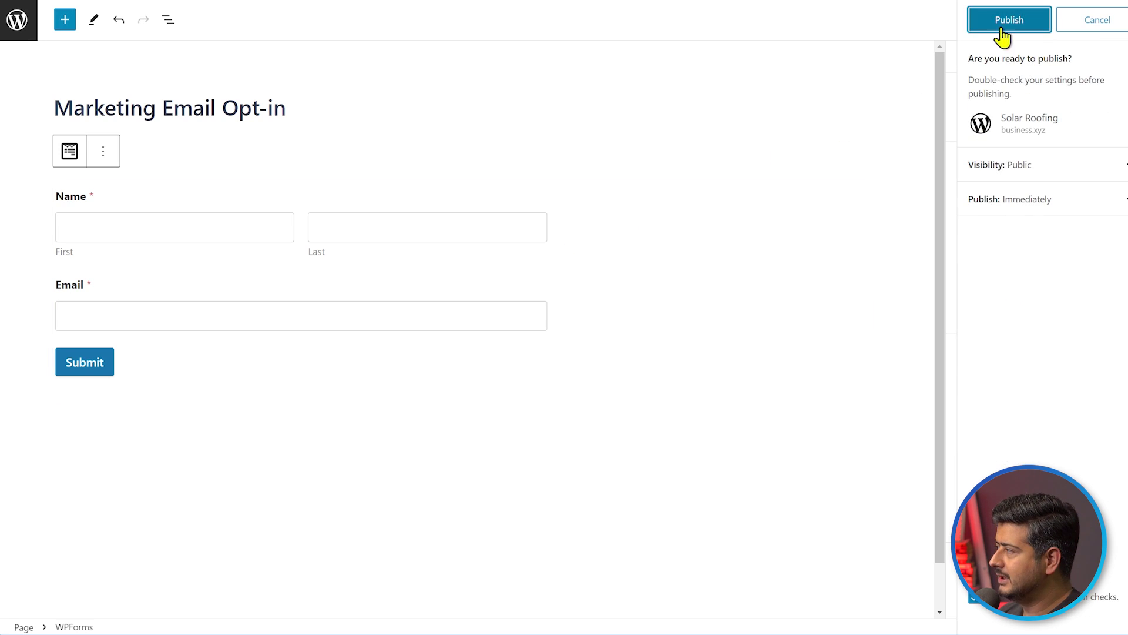
click(1006, 21)
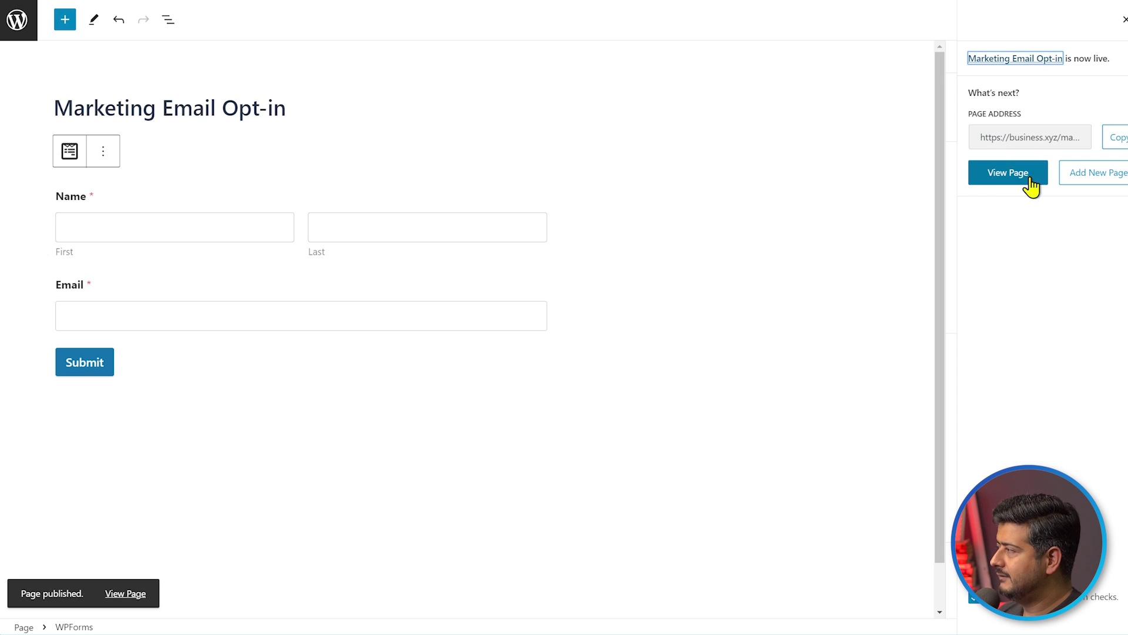
On the live opt-in page, submit a test sign-up with a first name, last name and email
click(1022, 176)
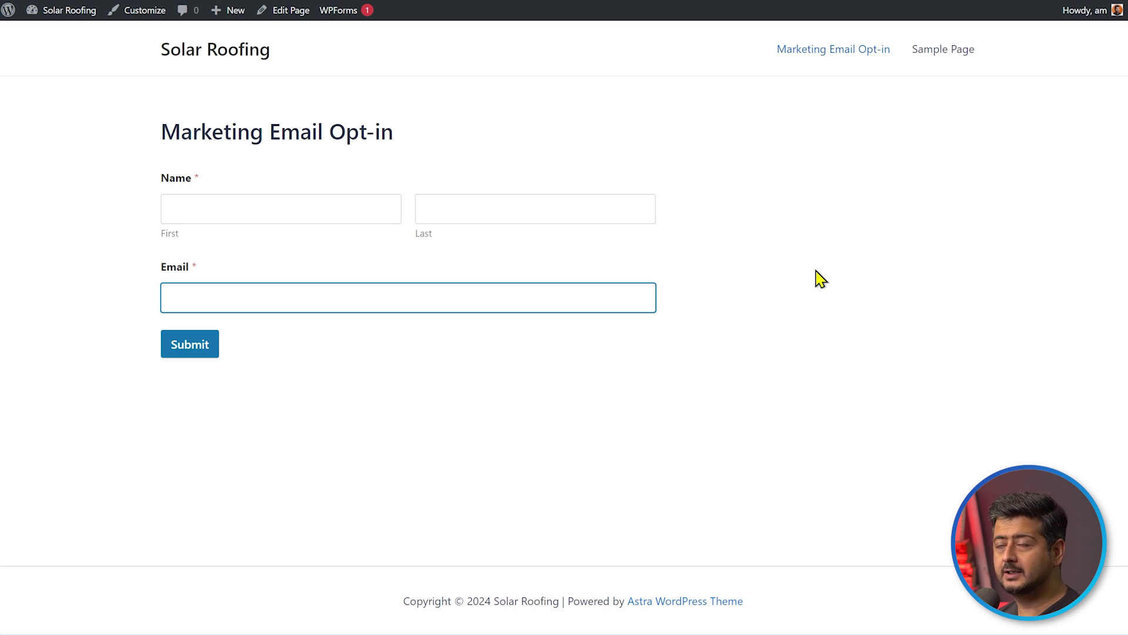
click(817, 272)
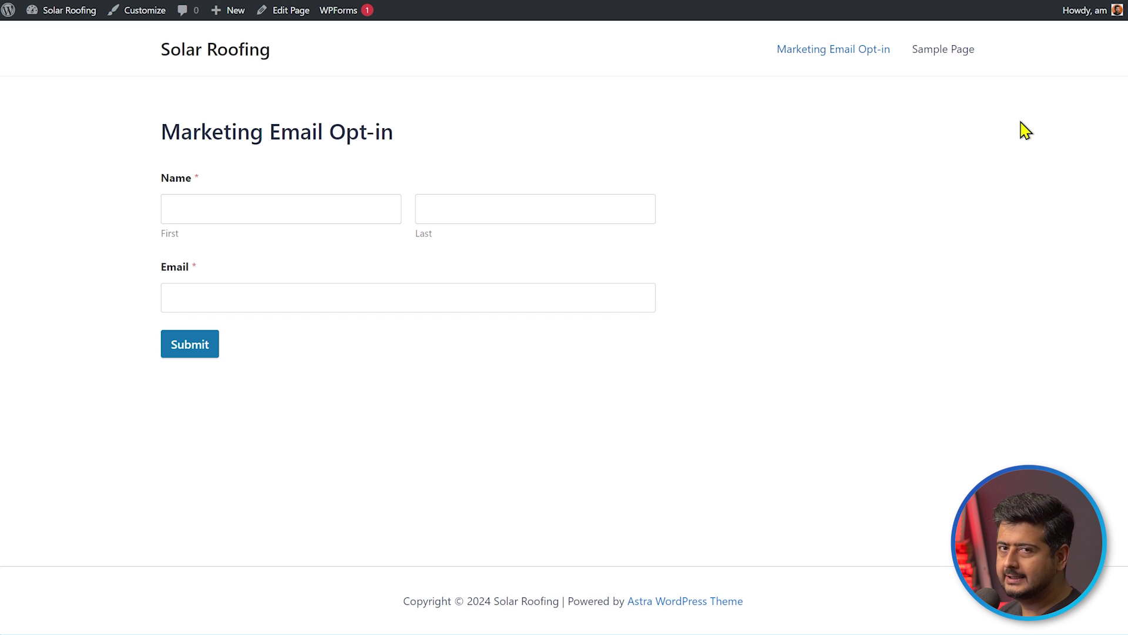
click(306, 210)
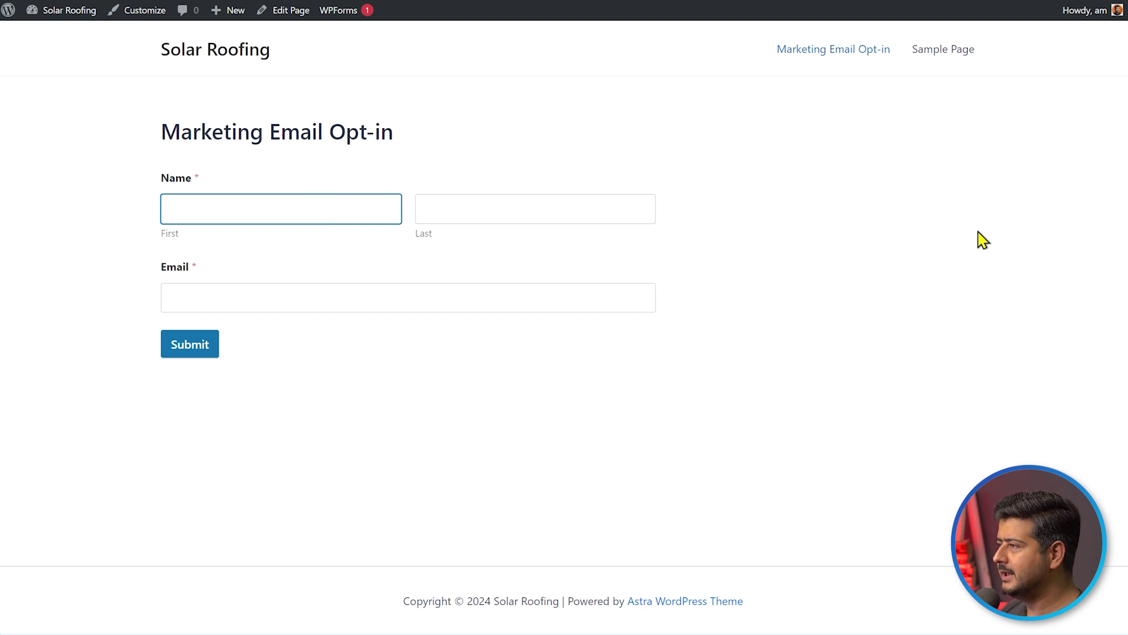
key(Tab)
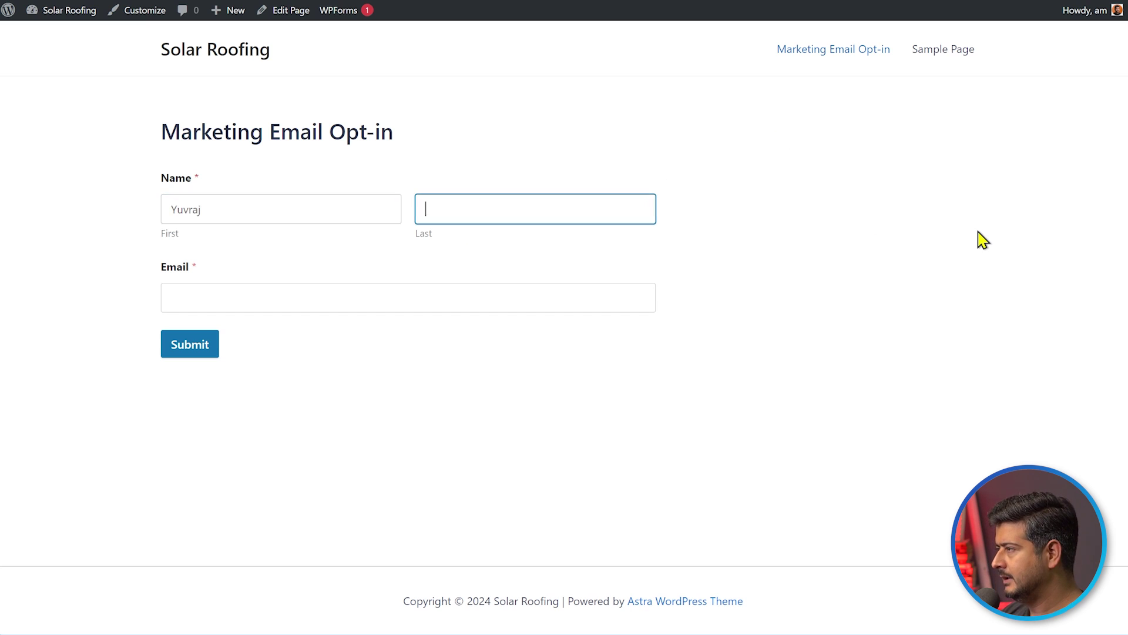
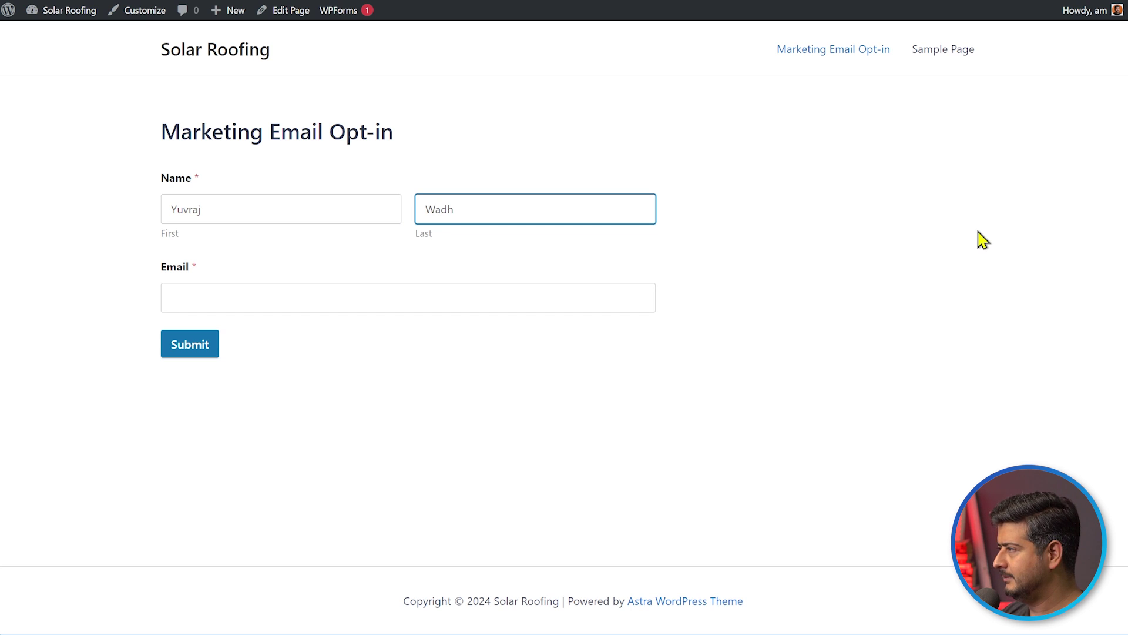
key(Tab)
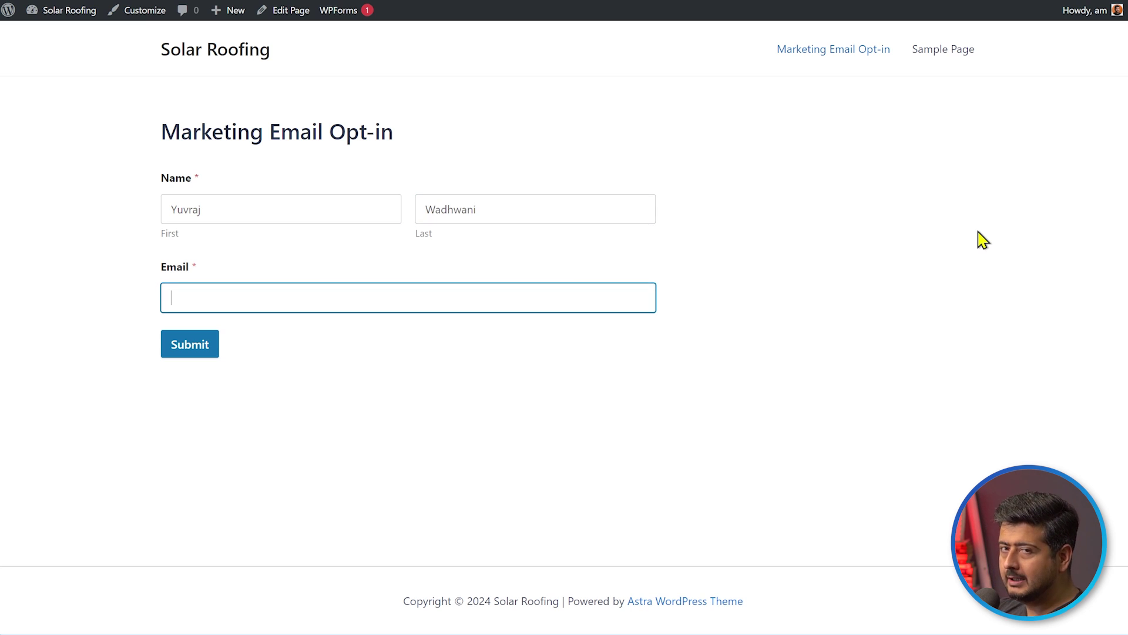
text(yu)
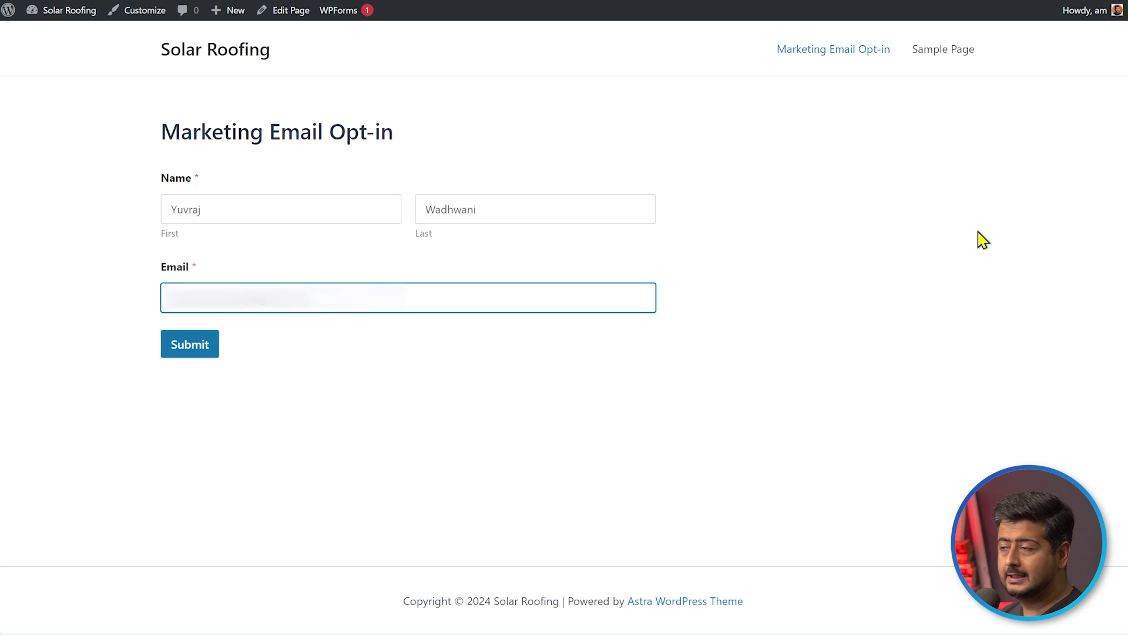
click(195, 342)
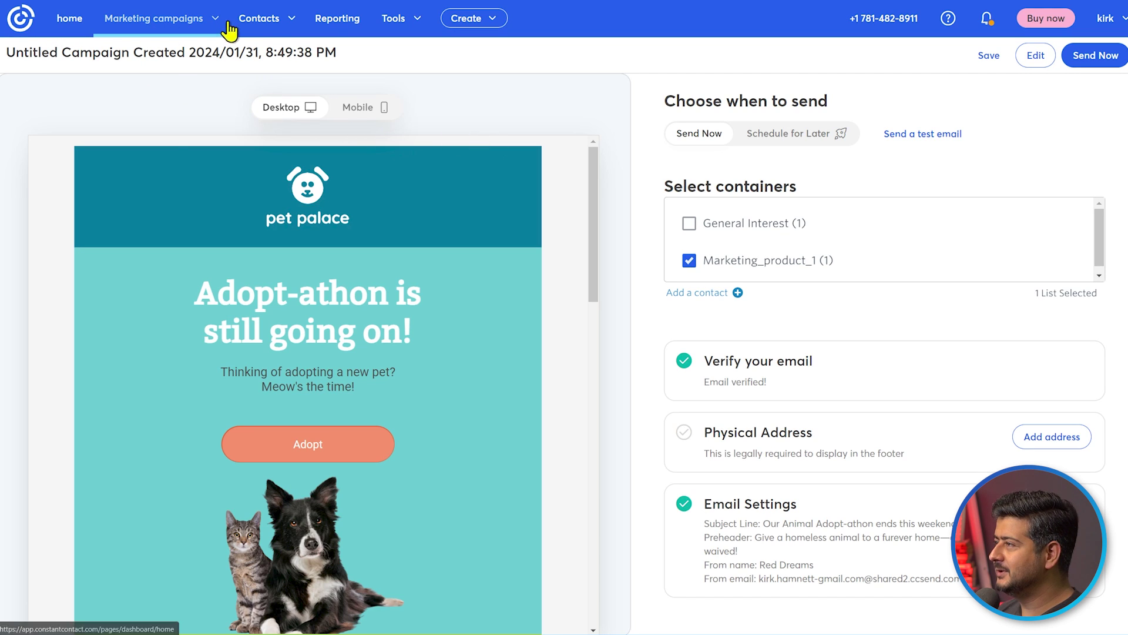
Check the test contact in Contacts > Lists' subscribed contacts, then open the Marketing_product_1 list
click(275, 20)
click(257, 112)
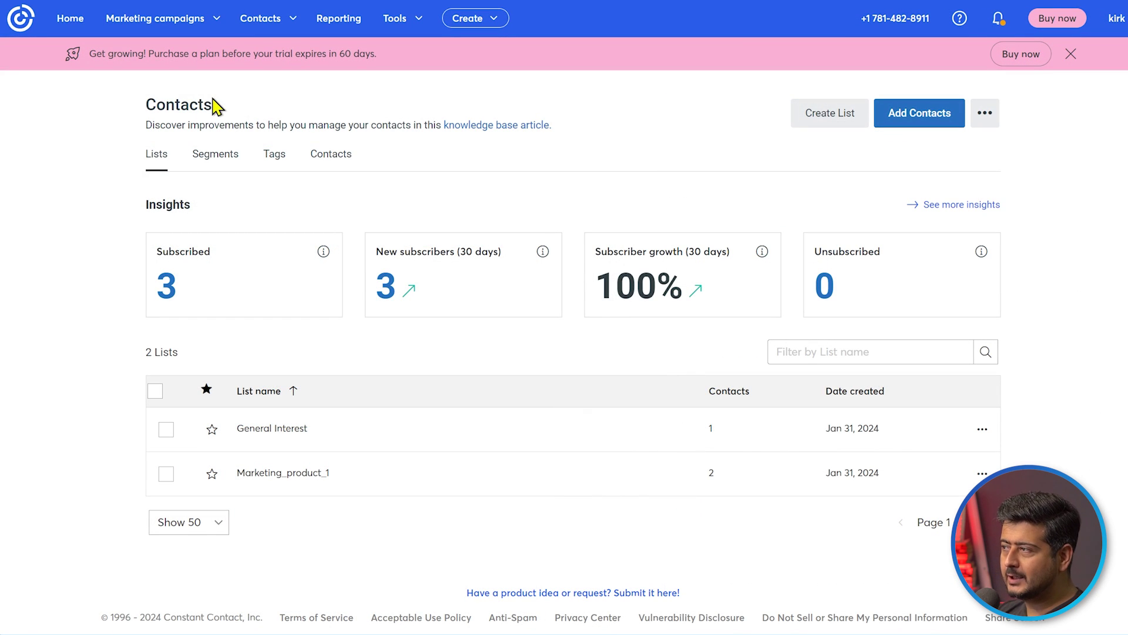
click(163, 296)
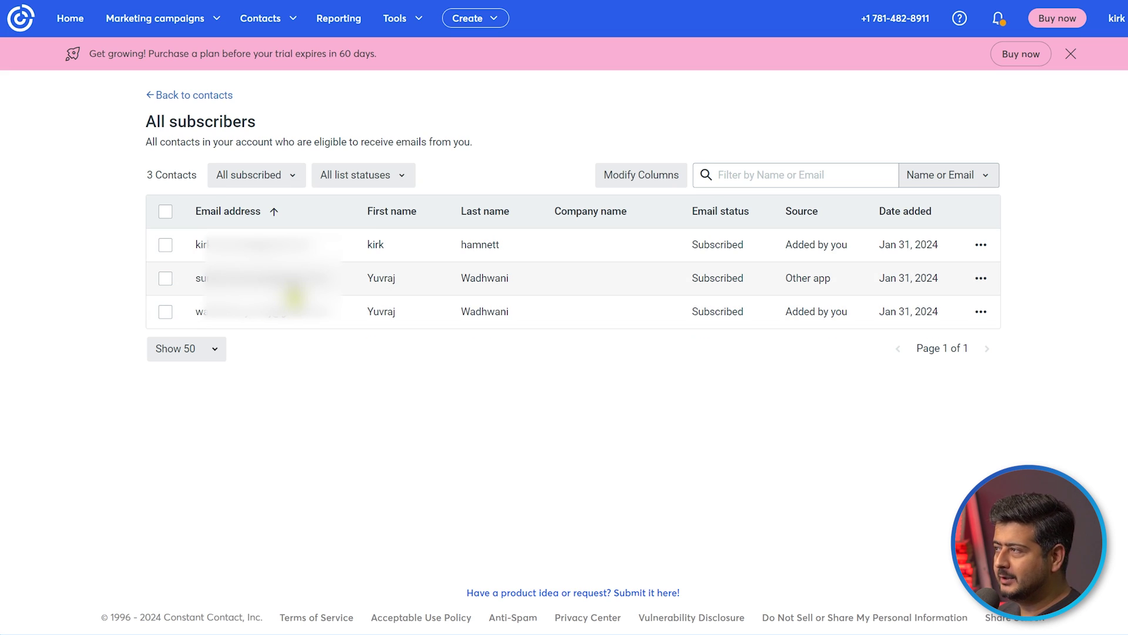
click(288, 19)
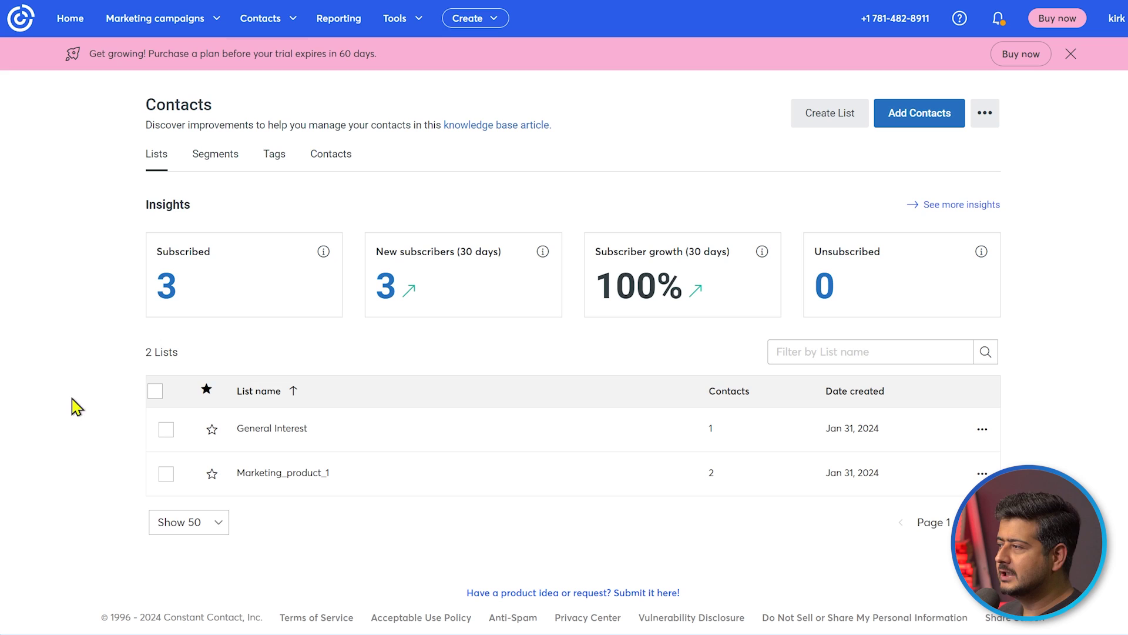
click(305, 474)
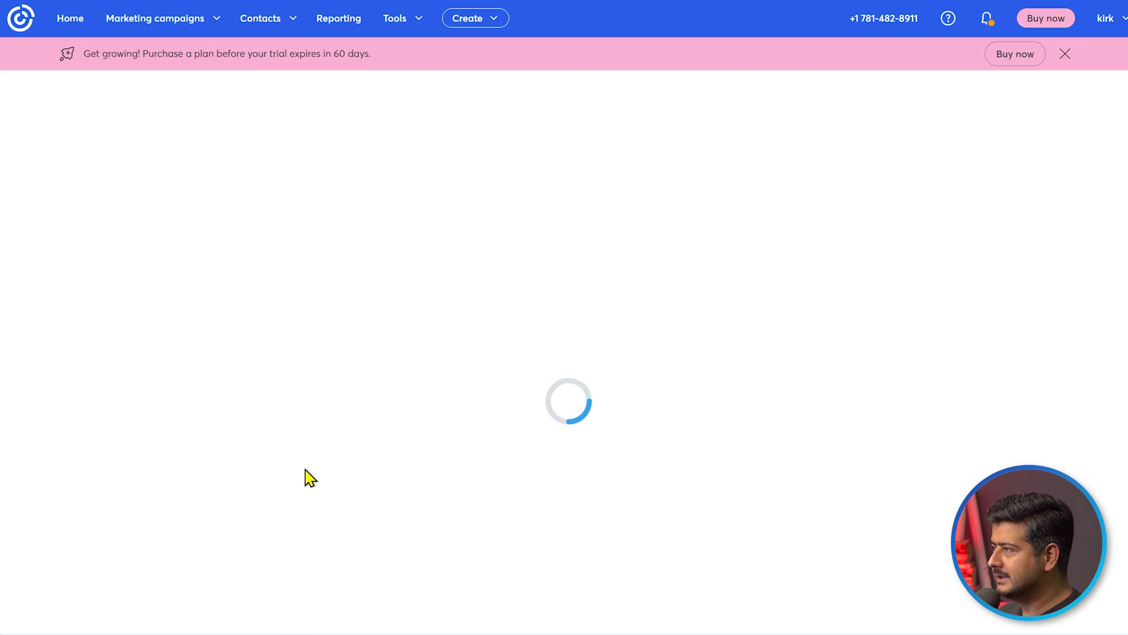